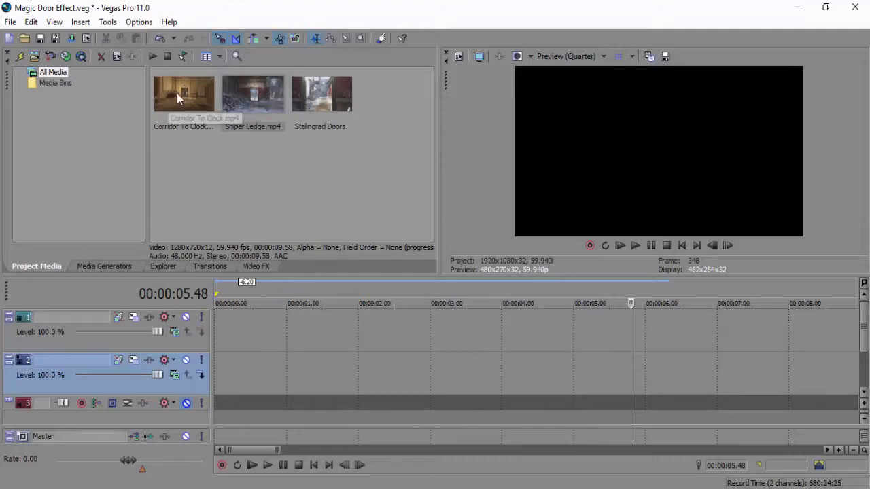
{"action": "left_click", "coordinate": [231, 109]}
{"action": "left_click", "coordinate": [177, 84]}
{"action": "left_click", "coordinate": [169, 168]}
{"action": "left_click", "coordinate": [174, 98]}
{"action": "left_click", "coordinate": [258, 98]}
{"action": "left_click", "coordinate": [249, 143]}
{"action": "left_click", "coordinate": [261, 98]}
{"action": "left_click", "coordinate": [191, 91]}
{"action": "left_click", "coordinate": [250, 112]}
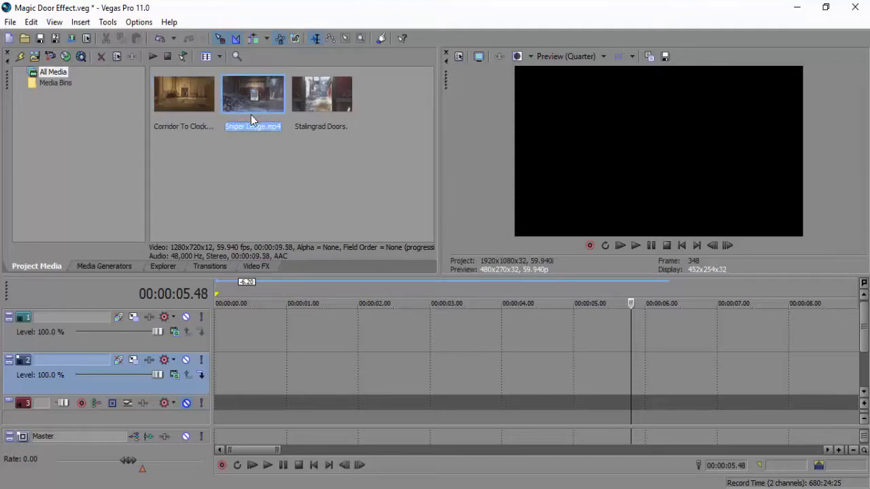
{"action": "left_click", "coordinate": [174, 106]}
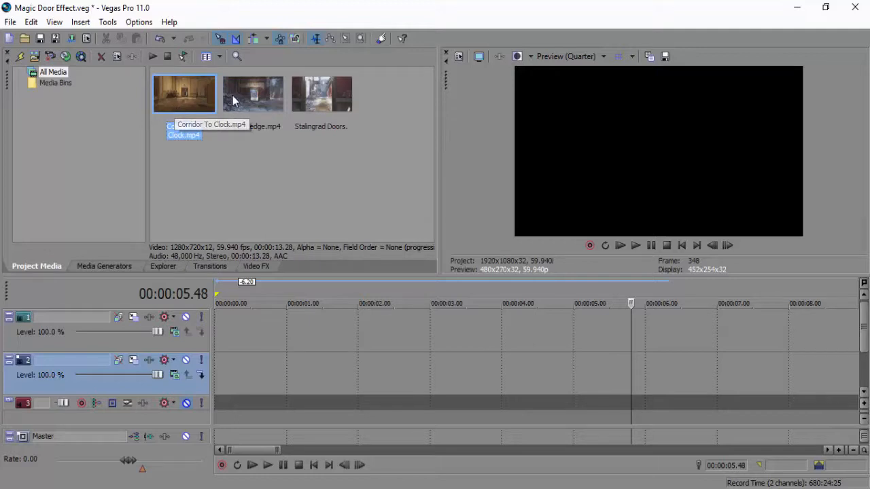
{"action": "left_click", "coordinate": [254, 99]}
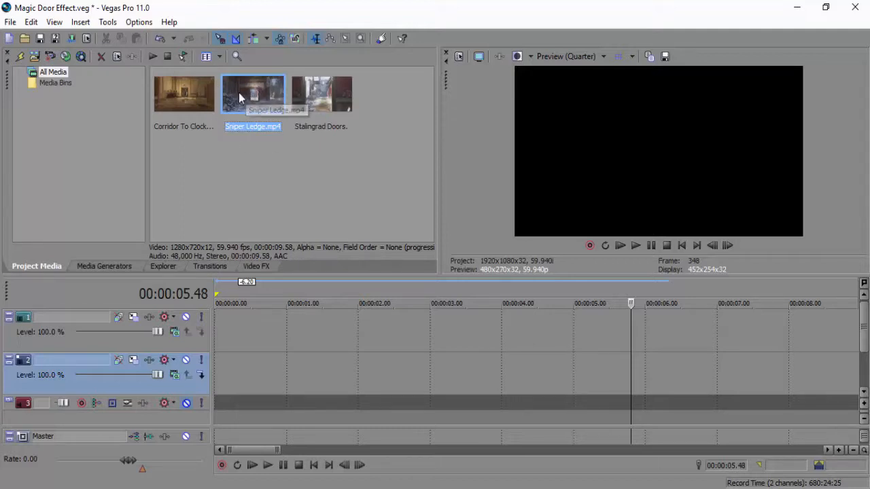
{"action": "left_click_drag", "start_coordinate": [253, 97], "coordinate": [219, 345]}
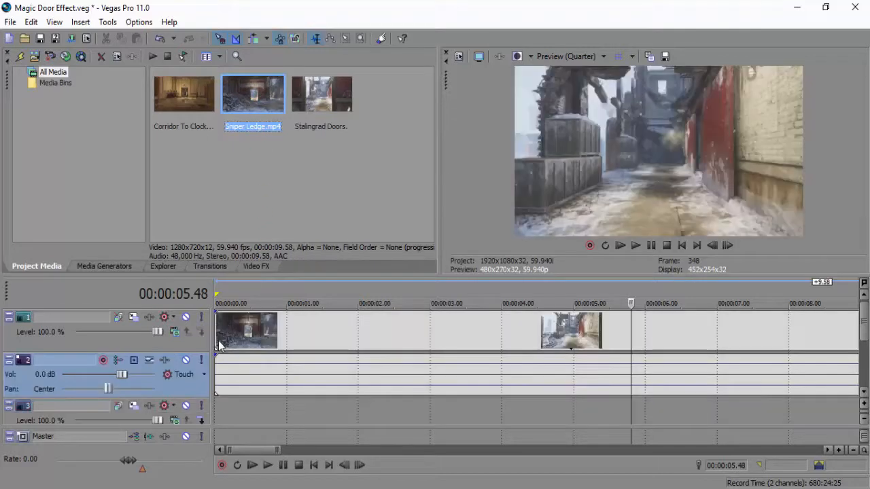
{"action": "right_click", "coordinate": [185, 384]}
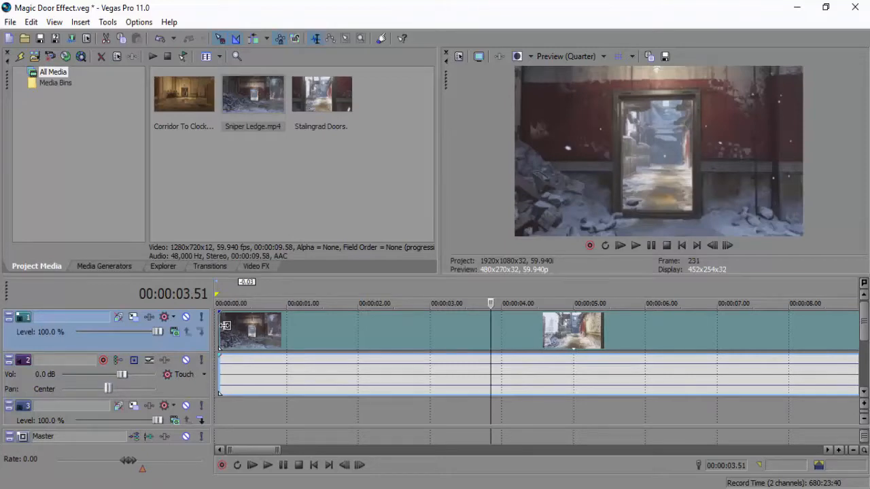
{"action": "left_click_drag", "start_coordinate": [225, 325], "coordinate": [564, 336]}
{"action": "left_click_drag", "start_coordinate": [180, 105], "coordinate": [563, 374]}
{"action": "left_click", "coordinate": [323, 333]}
{"action": "left_click", "coordinate": [363, 329]}
{"action": "left_click", "coordinate": [412, 328]}
{"action": "left_click_drag", "start_coordinate": [468, 331], "coordinate": [470, 330]}
{"action": "left_click", "coordinate": [488, 333]}
{"action": "left_click", "coordinate": [513, 334]}
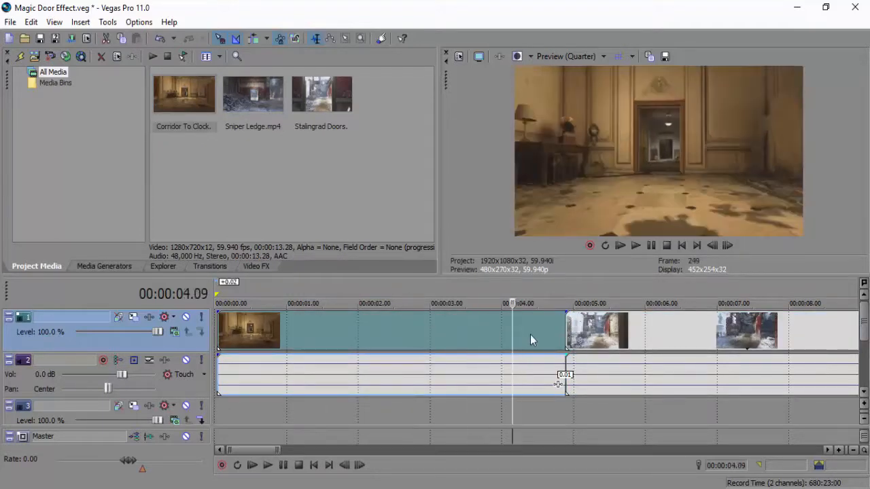
{"action": "left_click", "coordinate": [529, 334]}
{"action": "left_click_drag", "start_coordinate": [219, 339], "coordinate": [506, 349]}
{"action": "left_click_drag", "start_coordinate": [551, 333], "coordinate": [420, 322]}
{"action": "left_click", "coordinate": [627, 333]}
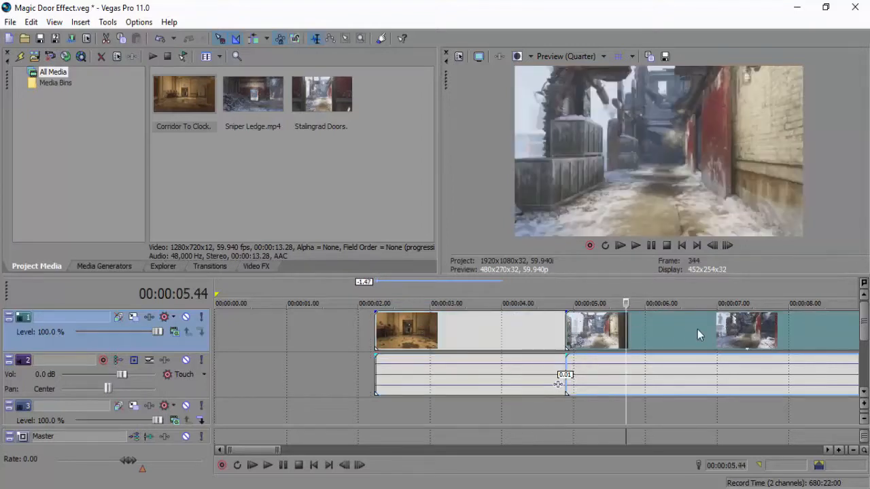
{"action": "left_click", "coordinate": [585, 333]}
{"action": "left_click", "coordinate": [566, 331]}
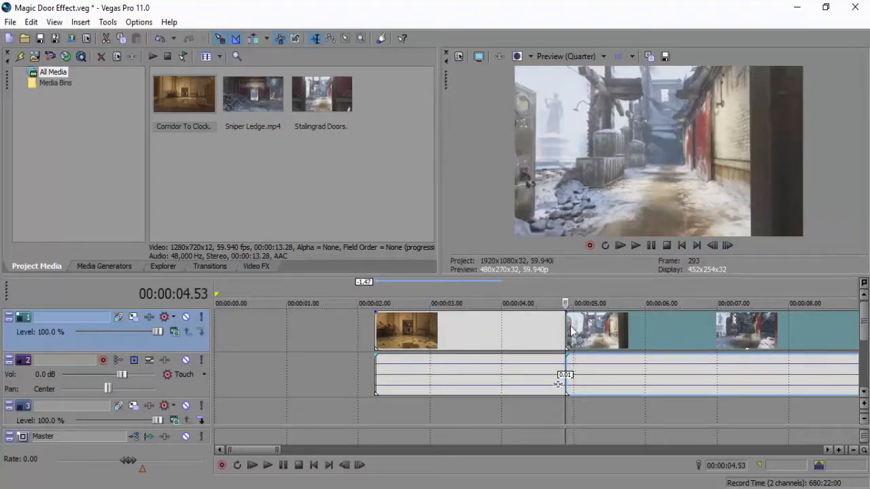
{"action": "left_click", "coordinate": [515, 335]}
{"action": "key", "text": "Delete"}
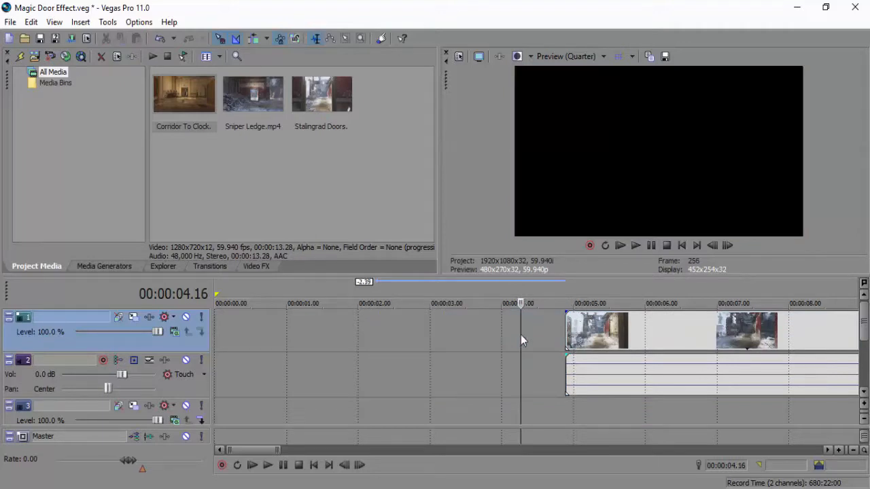
{"action": "left_click", "coordinate": [608, 330]}
{"action": "key", "text": "Delete"}
Place Sniper Ledge.mp4 at the start of video track 1 and trim about 2 seconds off its opening.
{"action": "left_click_drag", "start_coordinate": [259, 107], "coordinate": [225, 334]}
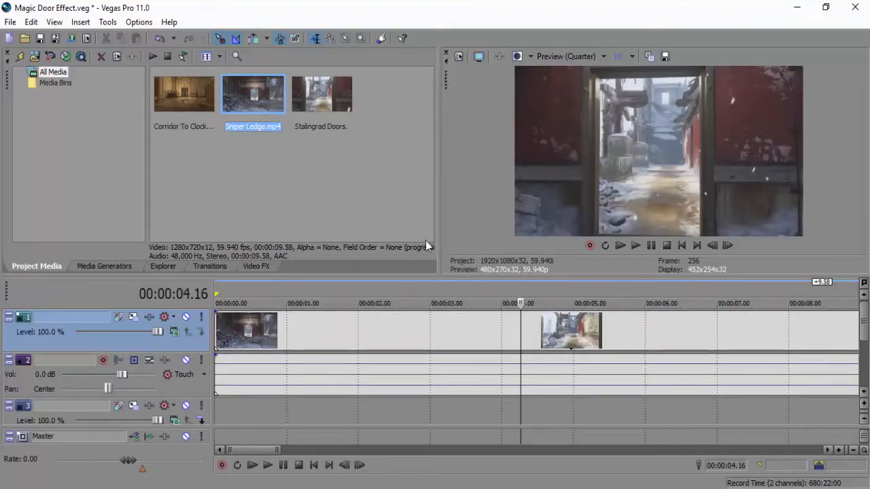
{"action": "left_click", "coordinate": [266, 328]}
{"action": "key", "text": "Home"}
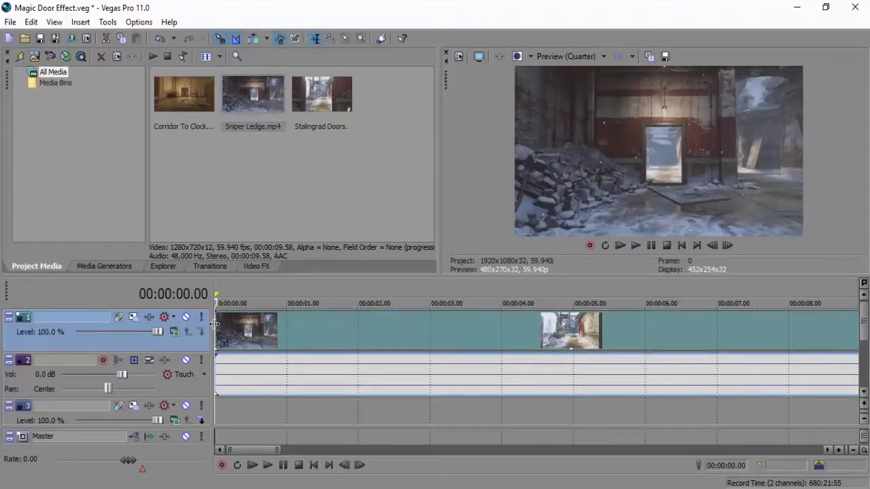
{"action": "left_click_drag", "start_coordinate": [218, 325], "coordinate": [257, 327]}
Play back the Sniper Ledge clip and shorten its end to 00:00:04.00.
{"action": "left_click", "coordinate": [634, 246]}
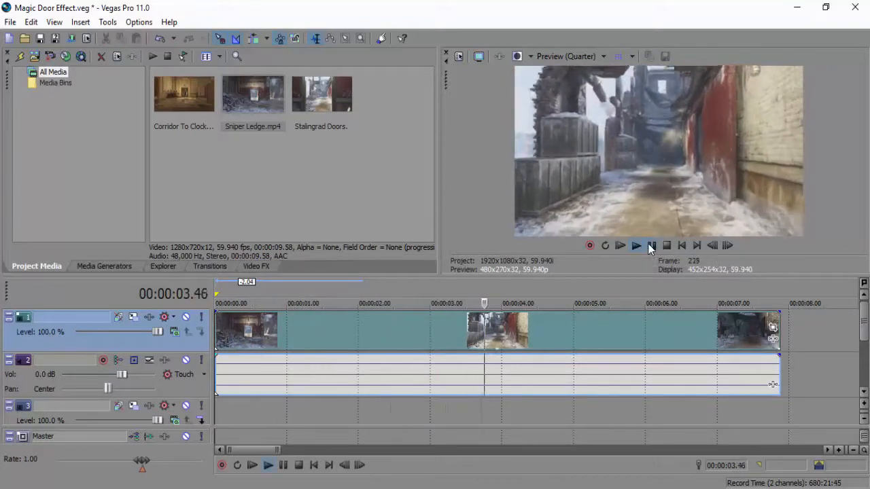
{"action": "left_click", "coordinate": [650, 246]}
{"action": "left_click_drag", "start_coordinate": [773, 339], "coordinate": [501, 326]}
Find the frame at 00:00:02.21 where the camera reaches the doorway and place a marker there.
{"action": "left_click", "coordinate": [391, 325]}
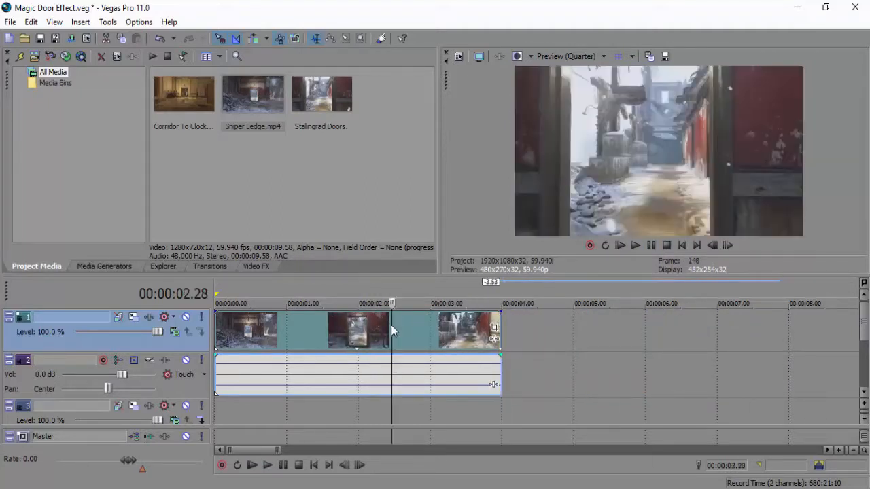
{"action": "left_click", "coordinate": [708, 246]}
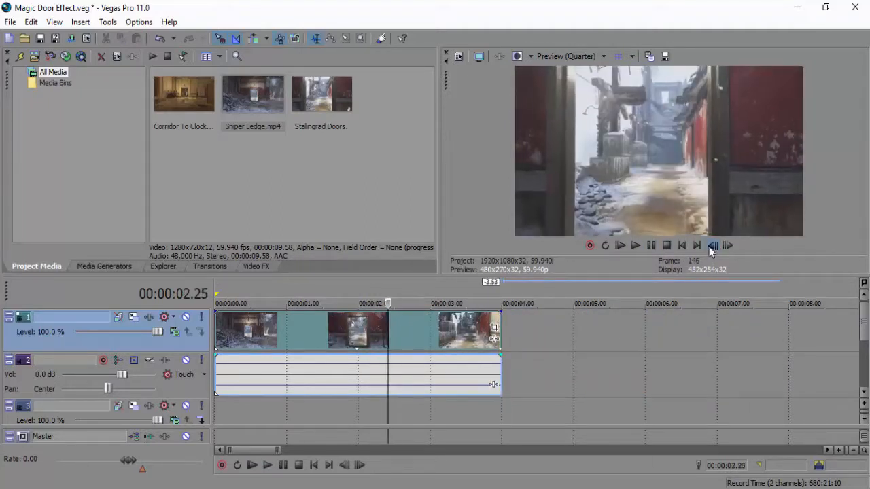
{"action": "left_click", "coordinate": [709, 247]}
{"action": "left_click", "coordinate": [708, 247]}
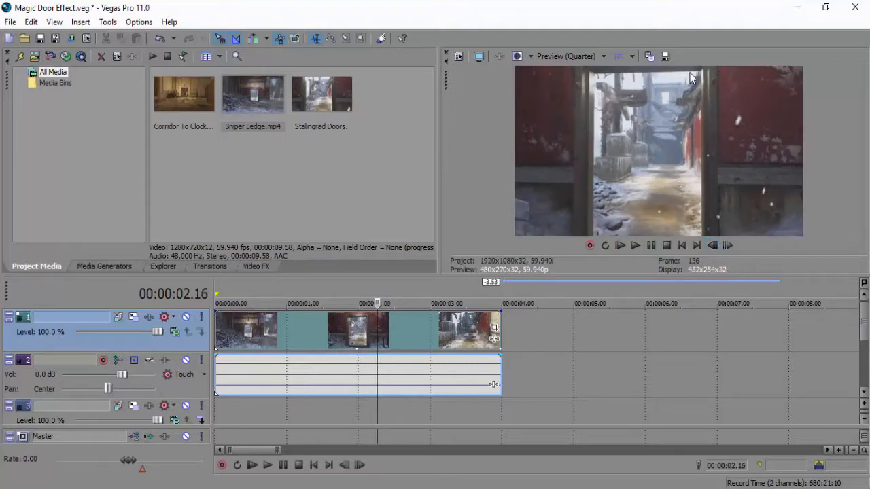
{"action": "left_click", "coordinate": [726, 246]}
{"action": "left_click", "coordinate": [726, 246]}
{"action": "left_click", "coordinate": [727, 246]}
{"action": "left_click", "coordinate": [727, 246]}
{"action": "left_click", "coordinate": [726, 246]}
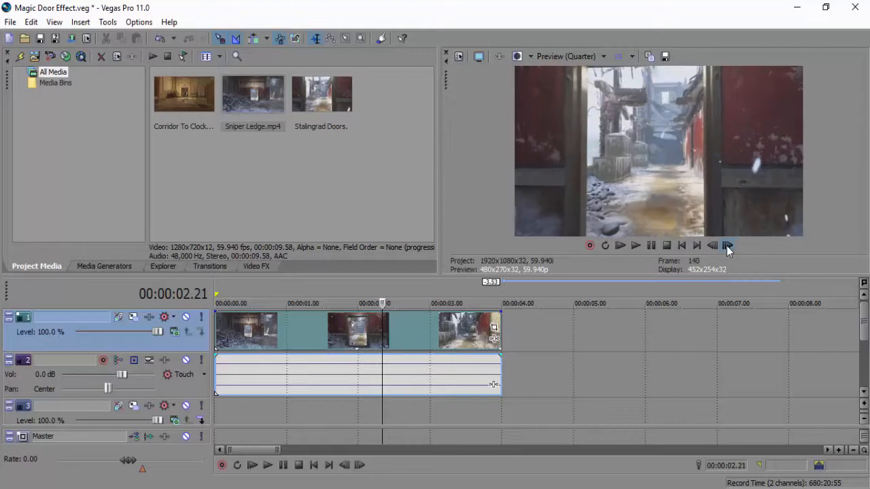
{"action": "key", "text": "m"}
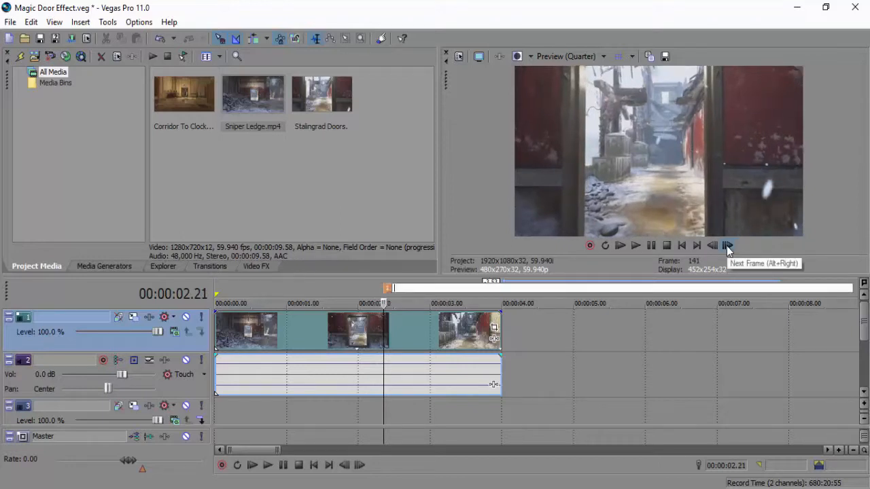
{"action": "left_click", "coordinate": [361, 334]}
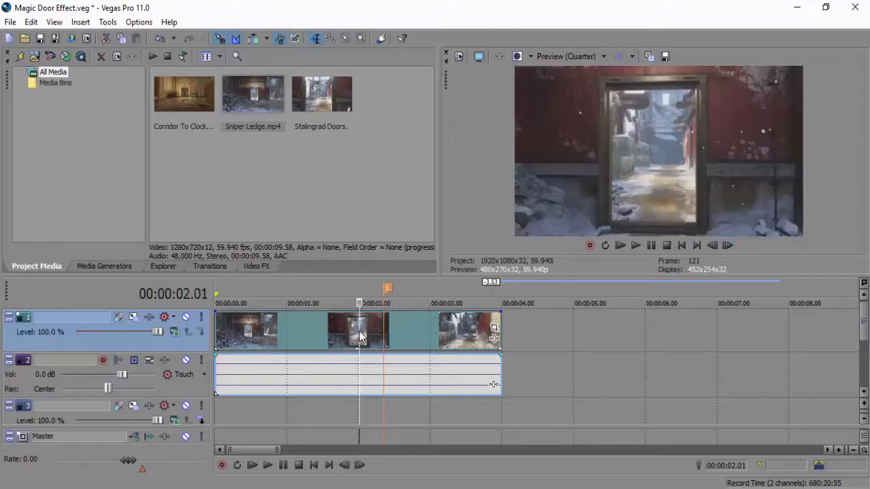
{"action": "left_click", "coordinate": [384, 321]}
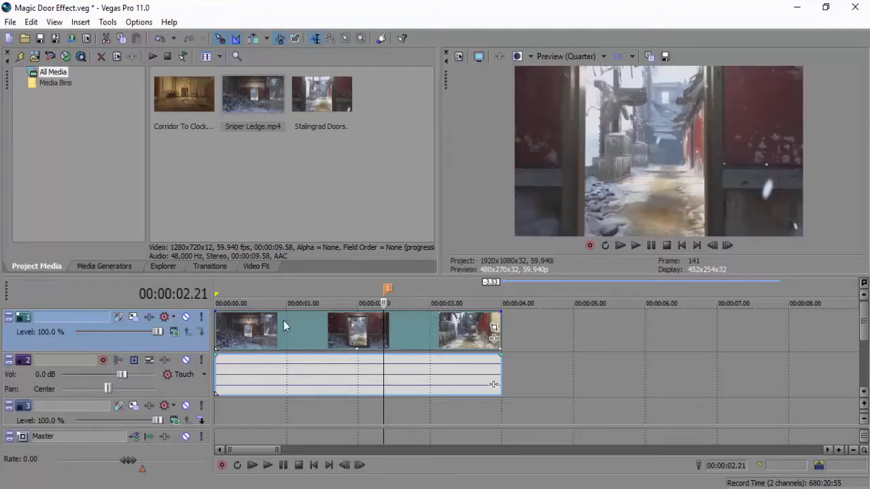
{"action": "left_click", "coordinate": [285, 322]}
{"action": "left_click", "coordinate": [226, 337]}
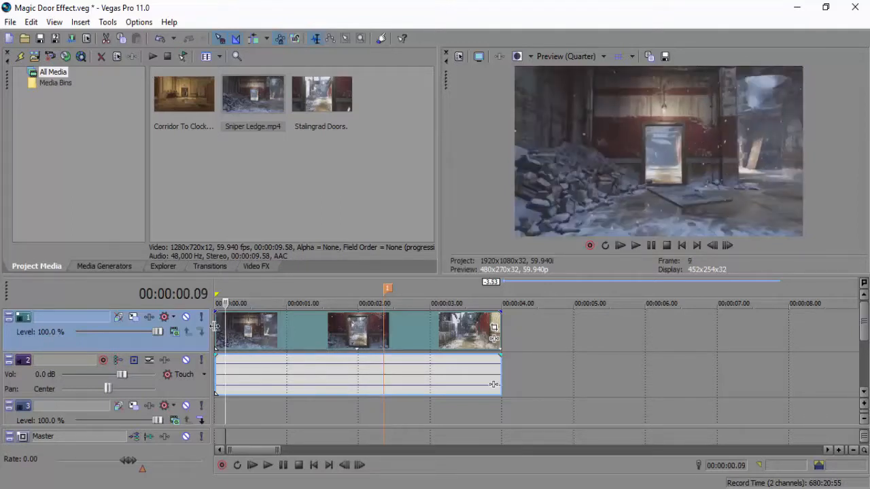
{"action": "left_click", "coordinate": [217, 327]}
Move the empty video track directly below track 1 and place Corridor To Clock.mp4 at its start.
{"action": "left_click", "coordinate": [124, 415]}
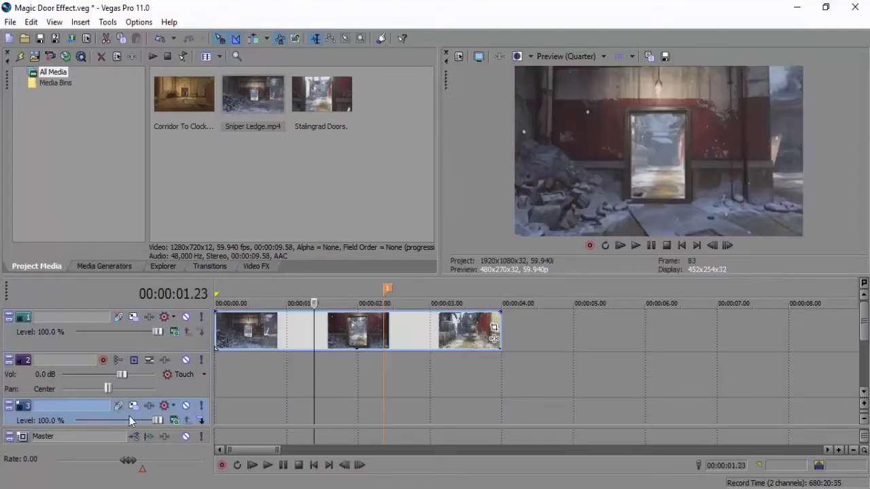
{"action": "left_click_drag", "start_coordinate": [150, 414], "coordinate": [151, 354]}
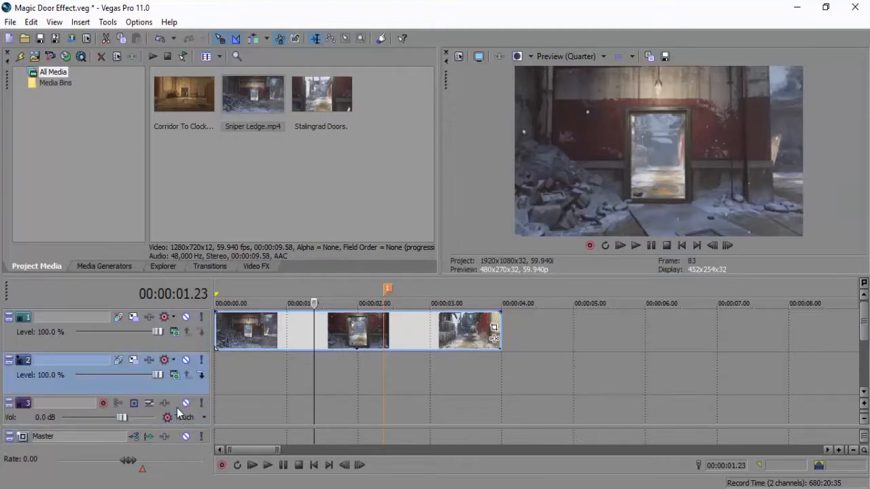
{"action": "left_click_drag", "start_coordinate": [171, 90], "coordinate": [235, 369]}
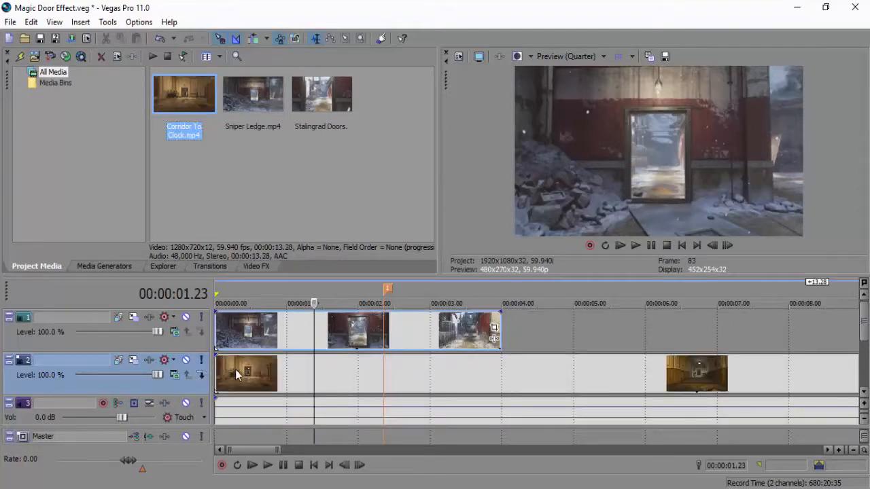
Mute track 1 and disable resampling in the Corridor To Clock clip's properties.
{"action": "left_click", "coordinate": [186, 318]}
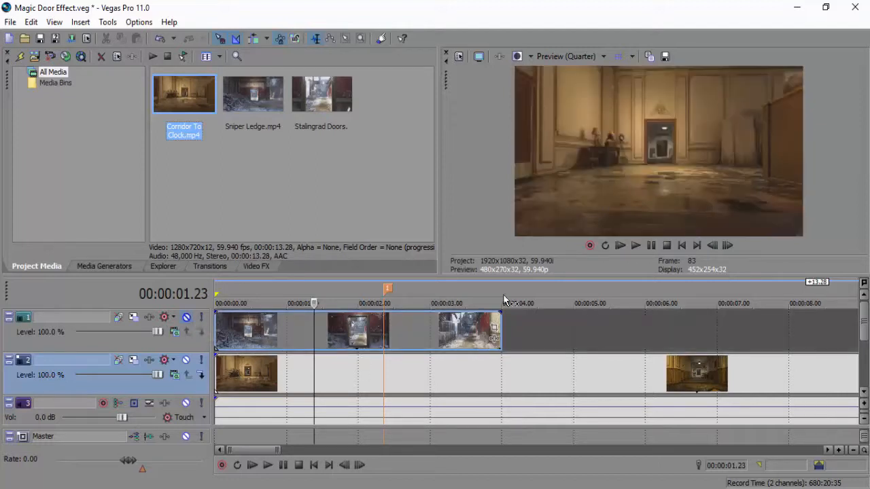
{"action": "left_click", "coordinate": [262, 371]}
{"action": "right_click", "coordinate": [262, 371]}
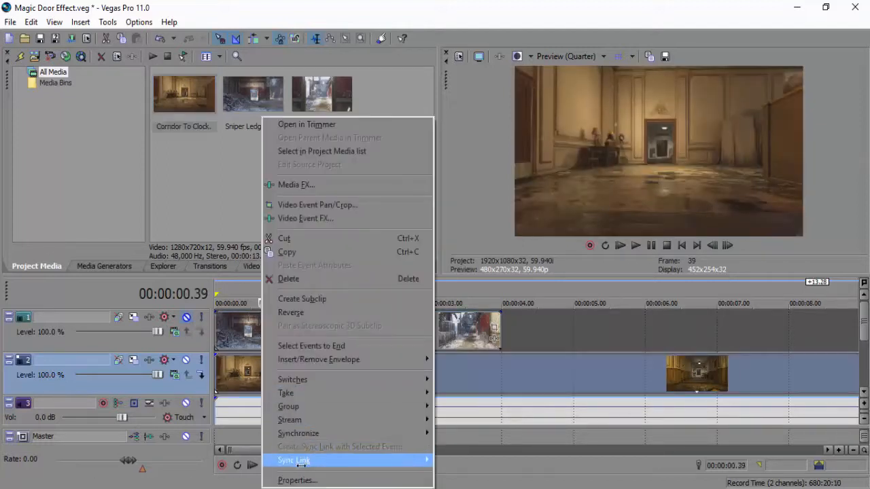
{"action": "left_click", "coordinate": [290, 460]}
{"action": "left_click", "coordinate": [338, 215]}
{"action": "left_click", "coordinate": [339, 154]}
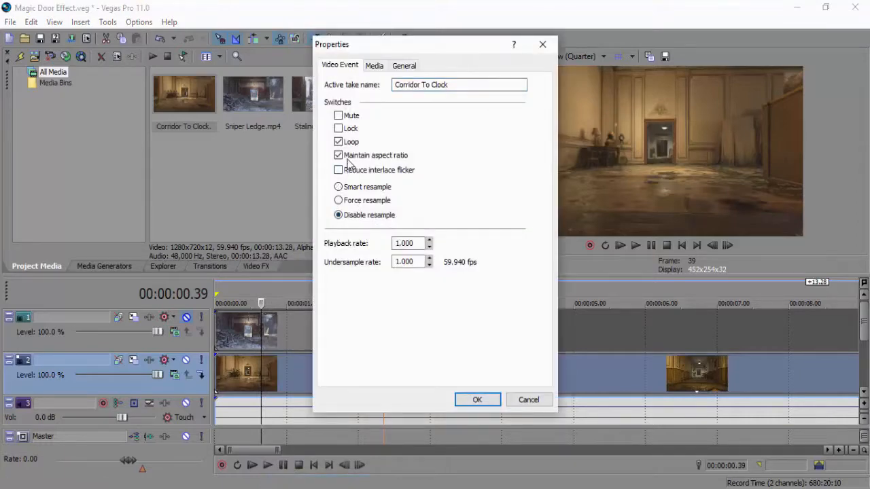
{"action": "left_click", "coordinate": [479, 398]}
Trim the Corridor To Clock clip's opening up to frame 364 (00:00:06.04) and align its new start with the marker at 00:00:02.21.
{"action": "left_click", "coordinate": [487, 375]}
{"action": "left_click", "coordinate": [502, 373]}
{"action": "left_click", "coordinate": [550, 375]}
{"action": "left_click", "coordinate": [572, 375]}
{"action": "left_click", "coordinate": [603, 375]}
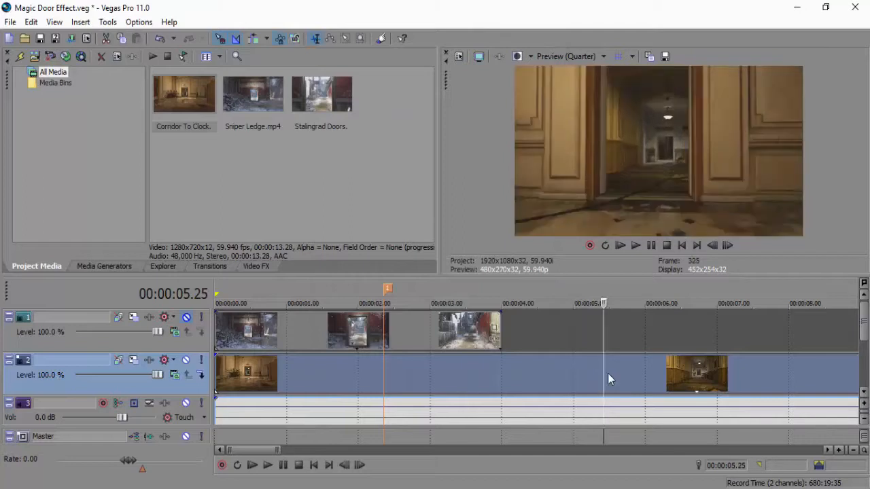
{"action": "left_click", "coordinate": [727, 246]}
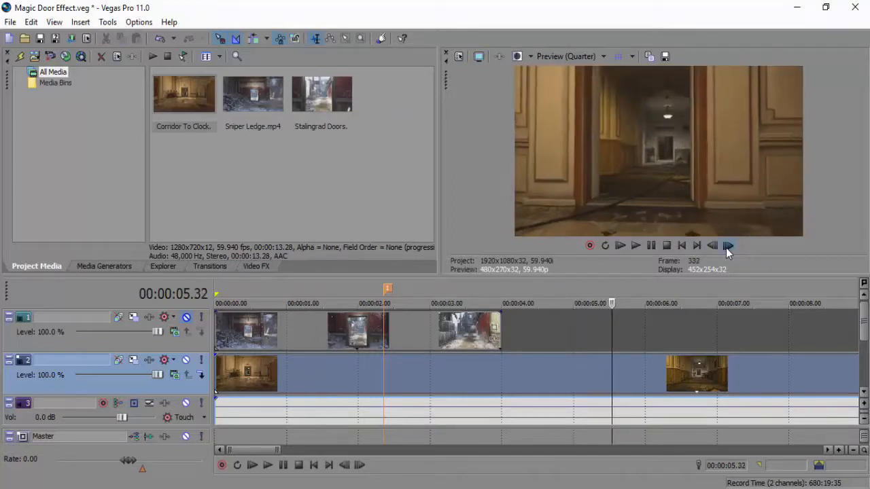
{"action": "left_click", "coordinate": [727, 245]}
{"action": "left_click", "coordinate": [727, 246]}
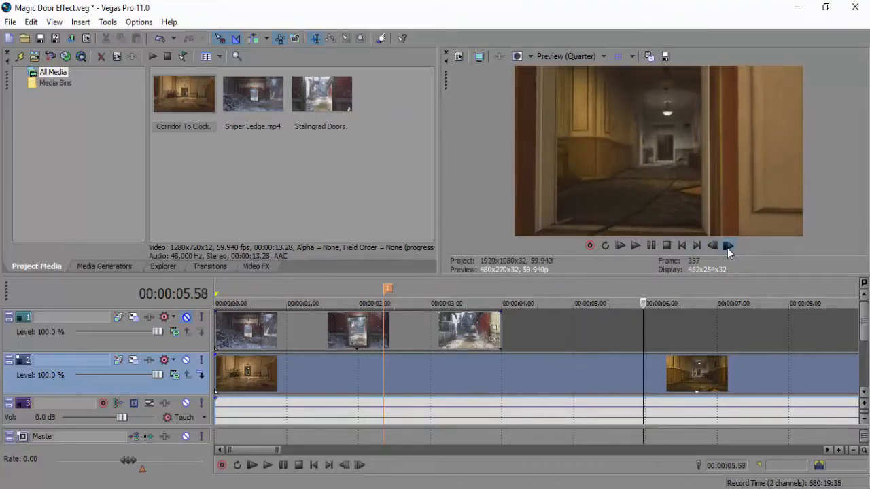
{"action": "left_click", "coordinate": [726, 246]}
{"action": "left_click", "coordinate": [727, 246]}
{"action": "left_click", "coordinate": [727, 246]}
{"action": "left_click", "coordinate": [727, 246]}
{"action": "left_click", "coordinate": [727, 246]}
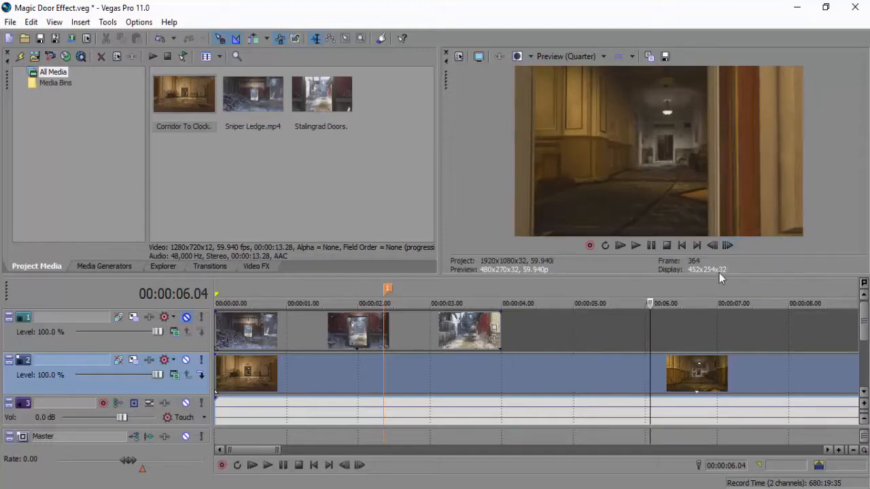
{"action": "left_click_drag", "start_coordinate": [215, 371], "coordinate": [401, 365]}
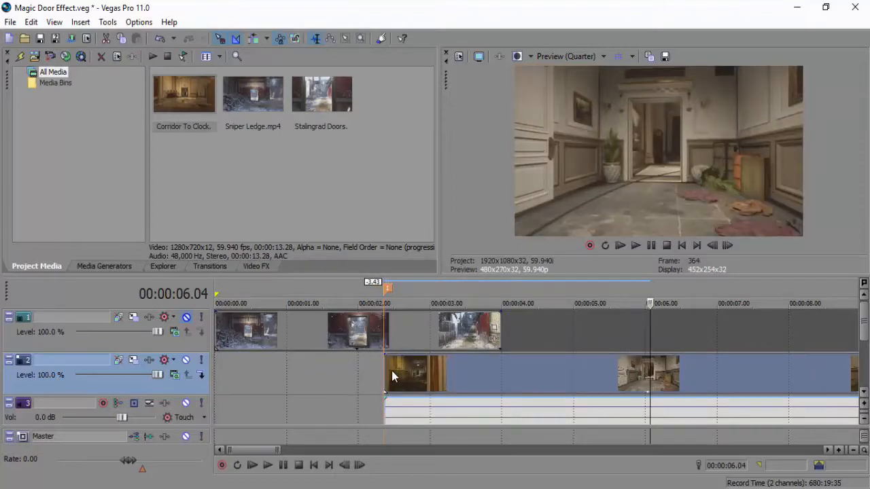
{"action": "left_click", "coordinate": [387, 371]}
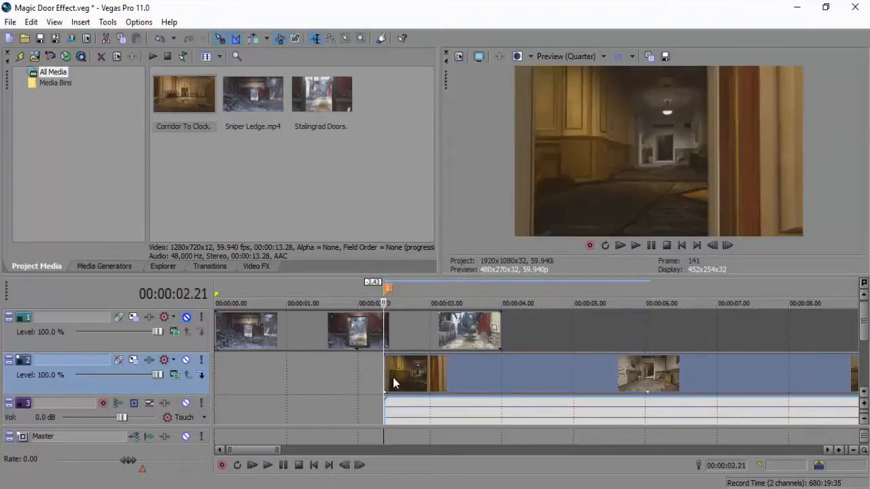
Unmute track 1 and copy its Sniper Ledge clip to the start of track 2, trimmed to end at the marker.
{"action": "left_click", "coordinate": [299, 333]}
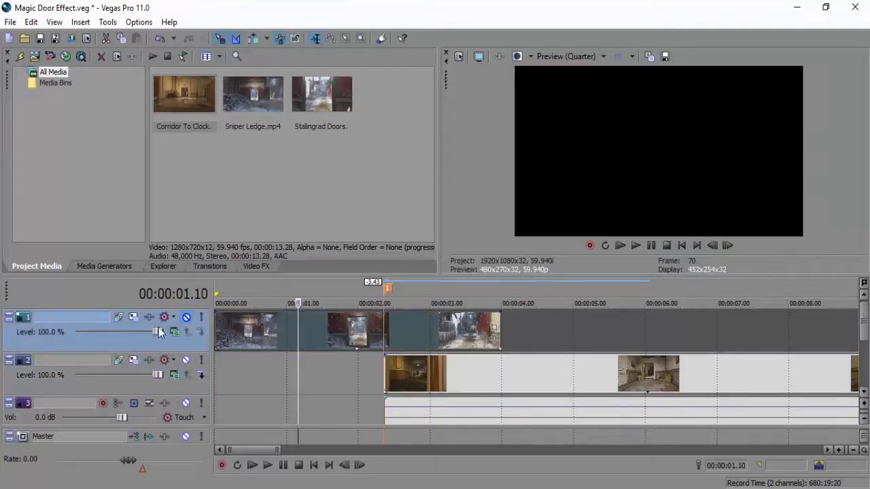
{"action": "left_click", "coordinate": [259, 333]}
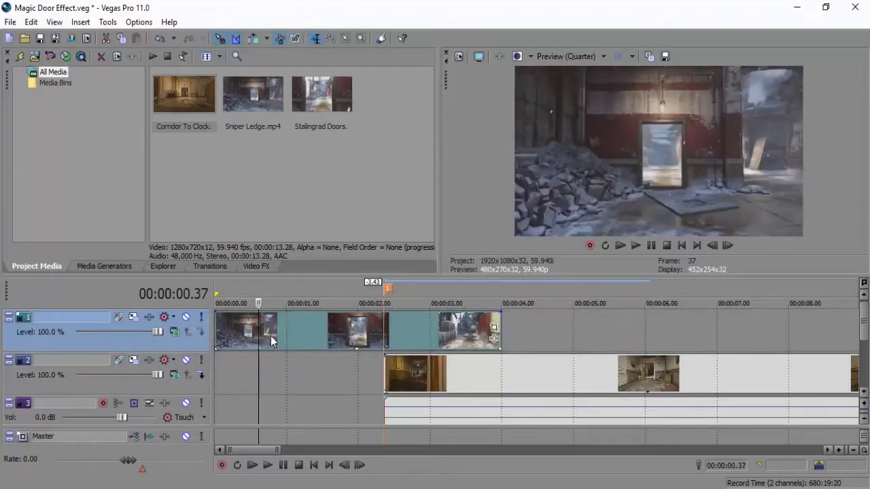
{"action": "left_click_drag", "start_coordinate": [265, 371], "coordinate": [265, 373]}
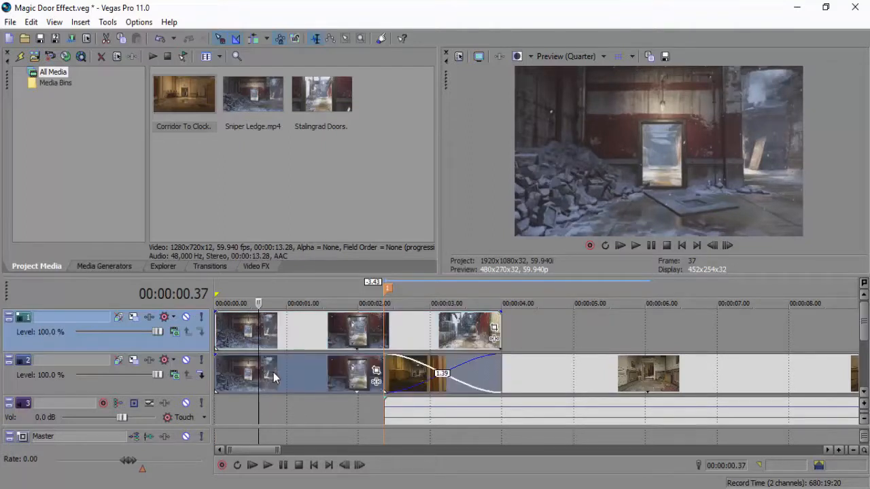
{"action": "left_click", "coordinate": [343, 382]}
{"action": "left_click_drag", "start_coordinate": [501, 370], "coordinate": [373, 380]}
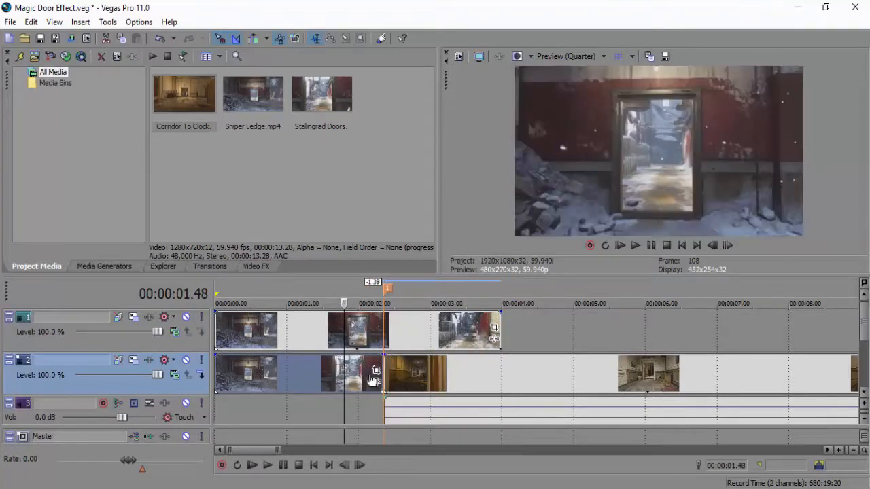
Trim the end of the Sniper Ledge clip on track 1 back to the marker at 00:00:02.21.
{"action": "left_click", "coordinate": [393, 369]}
{"action": "left_click", "coordinate": [384, 372]}
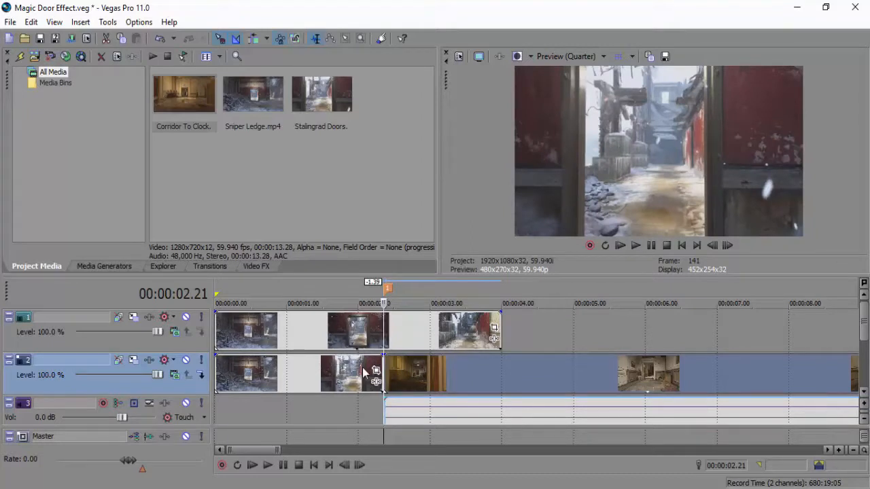
{"action": "left_click", "coordinate": [316, 365]}
{"action": "left_click", "coordinate": [341, 335]}
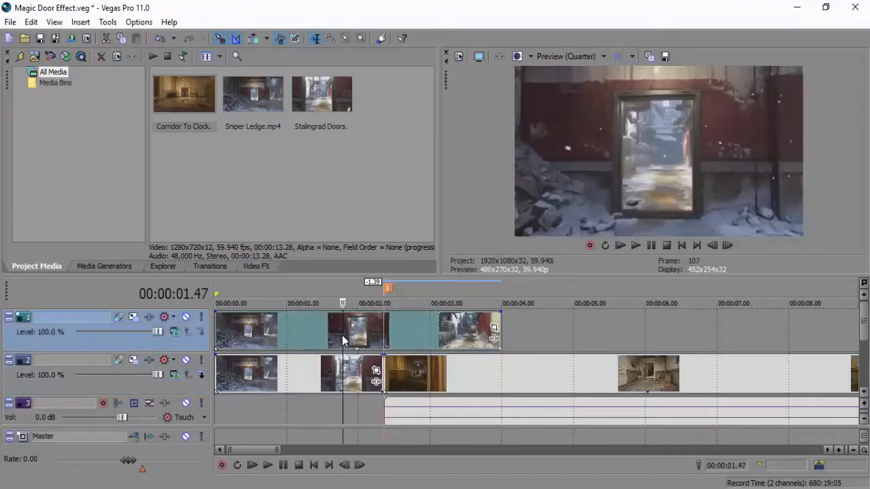
{"action": "left_click", "coordinate": [386, 331]}
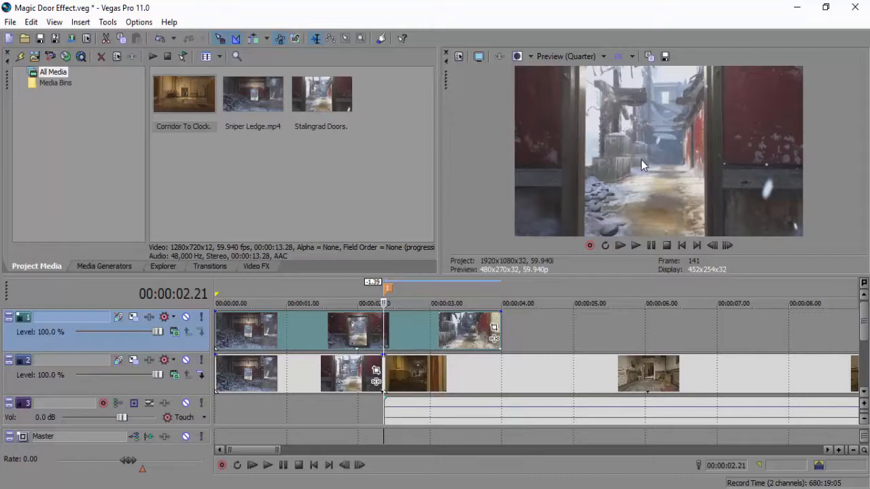
{"action": "left_click_drag", "start_coordinate": [501, 320], "coordinate": [388, 318]}
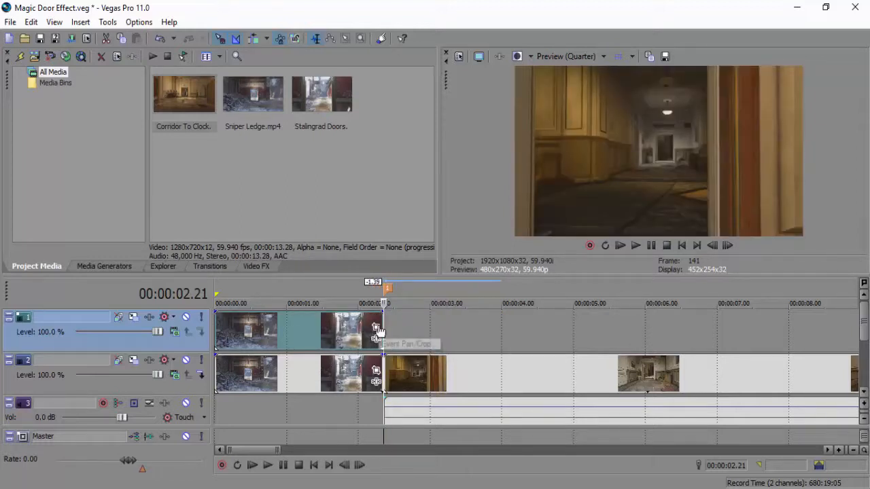
Open Event Pan/Crop for the track 1 Sniper Ledge clip and select its mask at frame 0.
{"action": "left_click", "coordinate": [375, 328]}
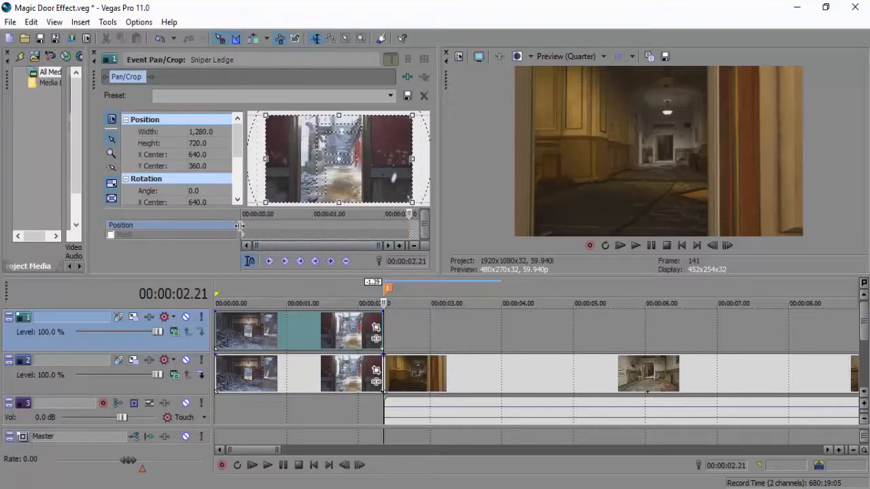
{"action": "left_click", "coordinate": [243, 234]}
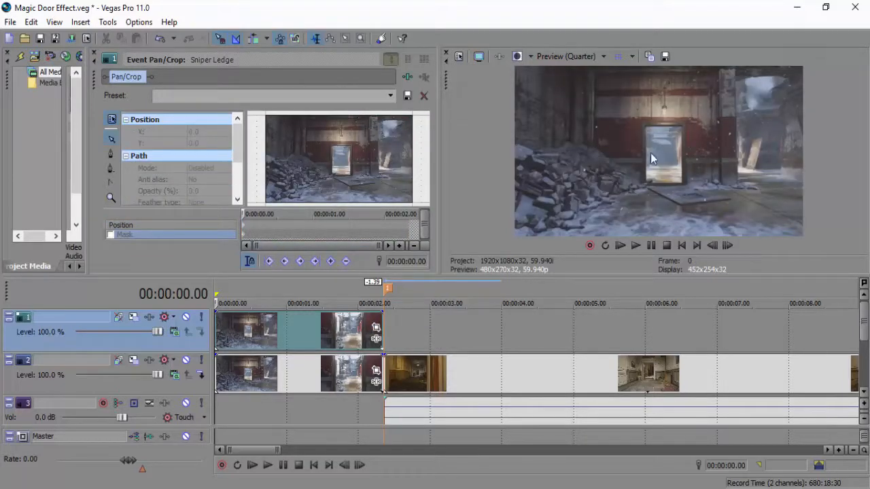
{"action": "left_click", "coordinate": [361, 347]}
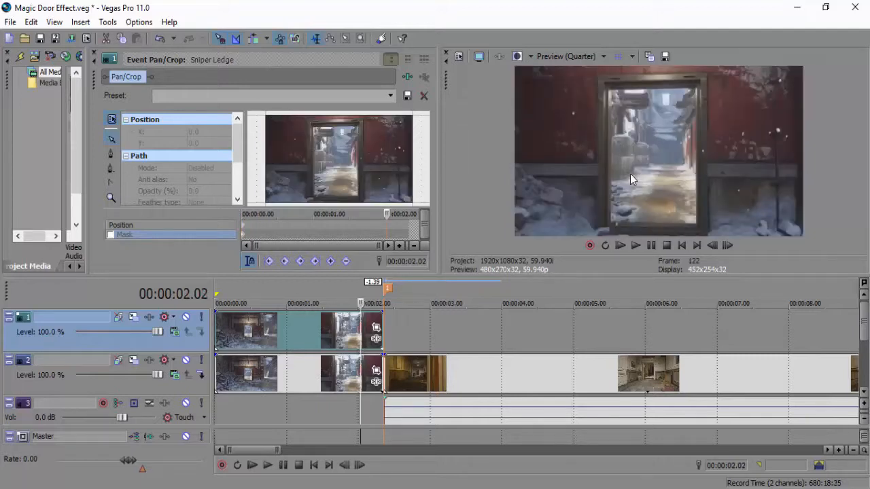
{"action": "left_click", "coordinate": [246, 238]}
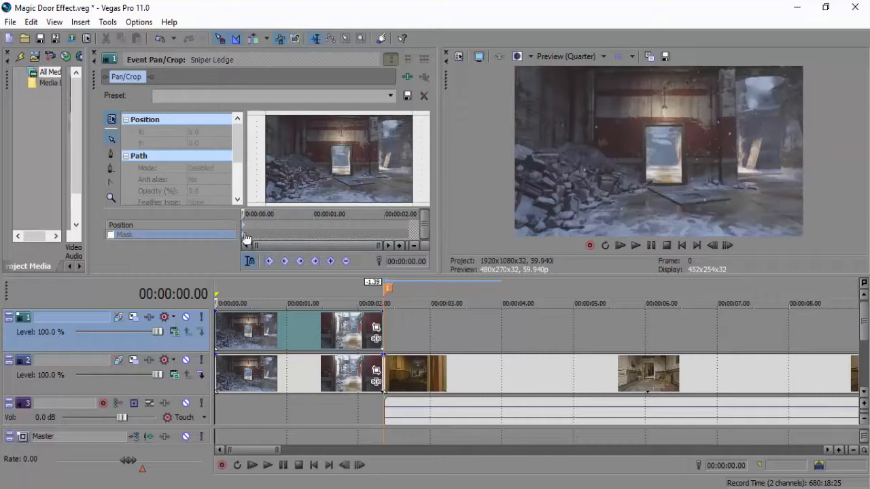
Start the mask path with an anchor at the doorway opening's upper-left corner, about X 582, Y 256.
{"action": "left_click", "coordinate": [111, 197]}
{"action": "left_click", "coordinate": [292, 166]}
{"action": "left_click", "coordinate": [291, 167]}
{"action": "left_click", "coordinate": [300, 155]}
{"action": "left_click", "coordinate": [295, 142]}
{"action": "left_click", "coordinate": [325, 167]}
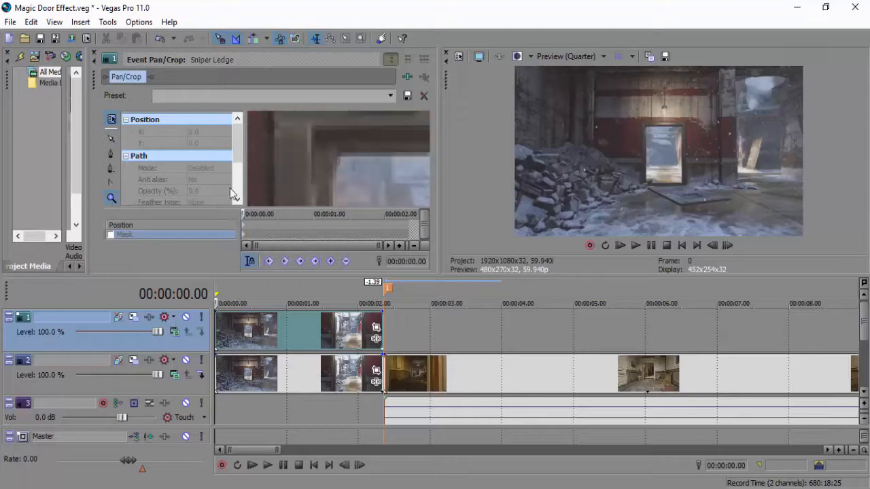
{"action": "left_click", "coordinate": [113, 157]}
{"action": "left_click", "coordinate": [333, 155]}
Enlarge the mask editing area and add the second anchor at the doorway's upper-right corner, about X 743, Y 256.
{"action": "left_click_drag", "start_coordinate": [438, 184], "coordinate": [741, 199]}
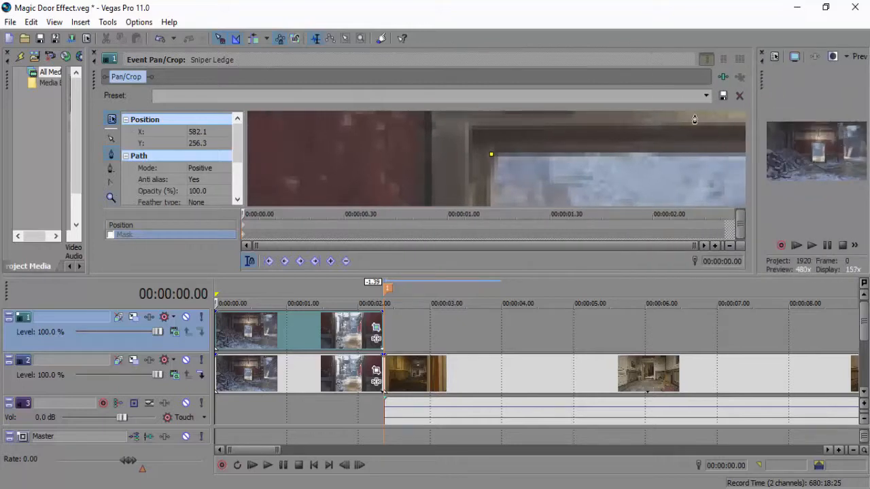
{"action": "mouse_move", "coordinate": [755, 137]}
{"action": "left_mouse_down"}
{"action": "mouse_move", "coordinate": [666, 136]}
{"action": "mouse_move", "coordinate": [741, 136]}
{"action": "left_mouse_up"}
{"action": "left_click", "coordinate": [111, 198]}
{"action": "right_click", "coordinate": [595, 124]}
{"action": "right_click", "coordinate": [584, 161]}
{"action": "left_click", "coordinate": [513, 160]}
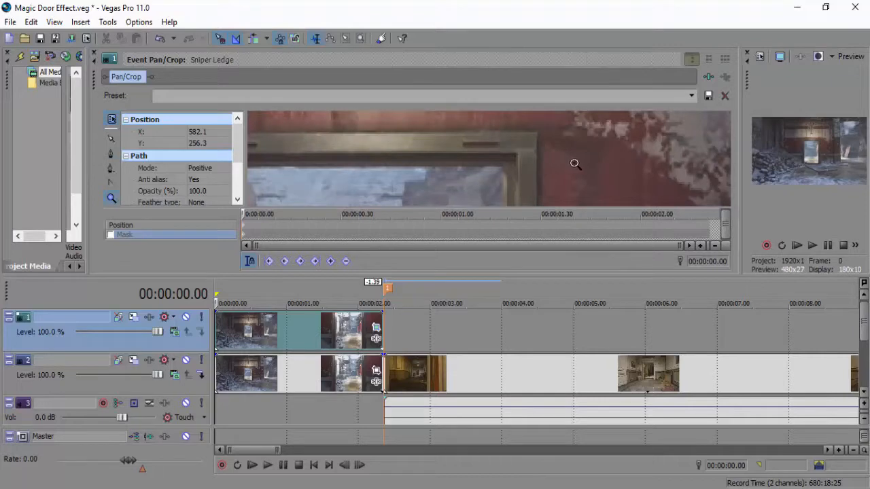
{"action": "left_click", "coordinate": [514, 164]}
{"action": "left_click", "coordinate": [482, 165]}
{"action": "left_click", "coordinate": [112, 153]}
{"action": "left_click", "coordinate": [488, 163]}
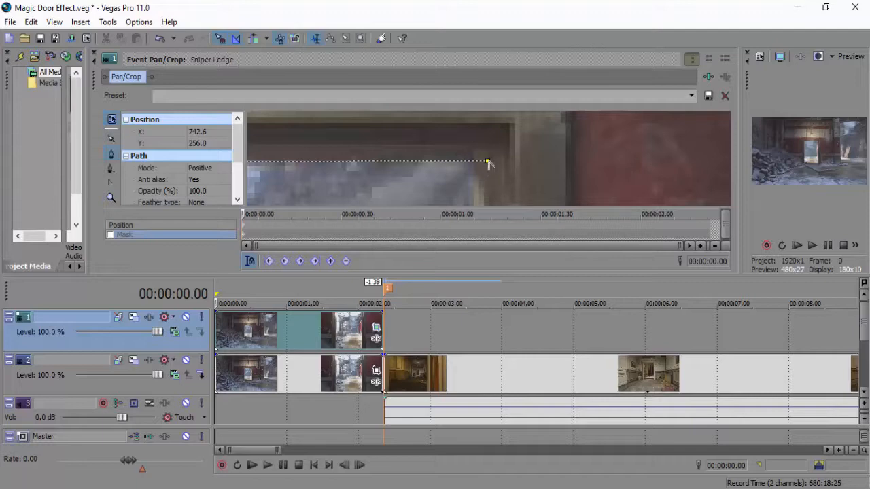
Add the third mask anchor at the doorway opening's lower-right corner, about X 741, Y 494.
{"action": "left_click", "coordinate": [112, 198]}
{"action": "right_click", "coordinate": [360, 195]}
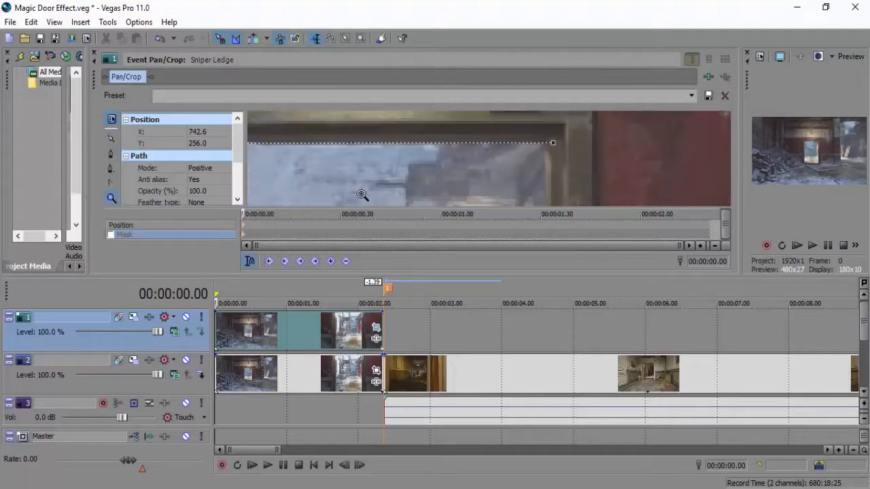
{"action": "right_click", "coordinate": [402, 189]}
{"action": "right_click", "coordinate": [415, 189]}
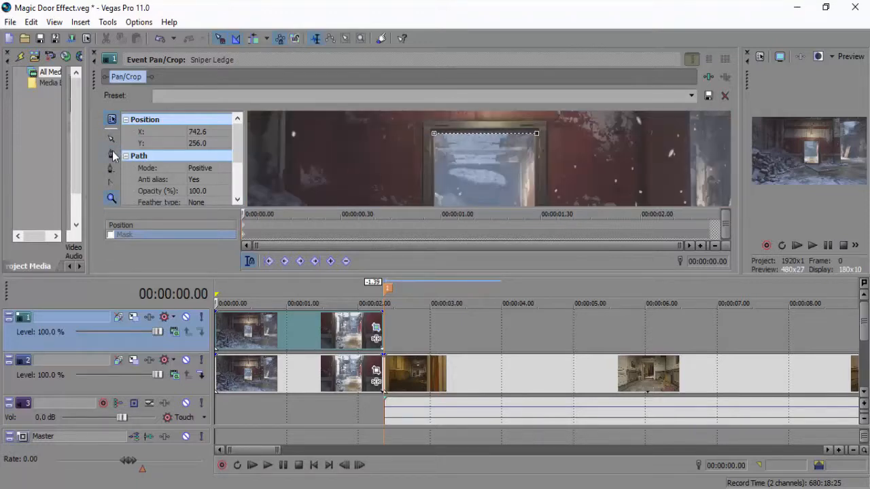
{"action": "right_click", "coordinate": [519, 172]}
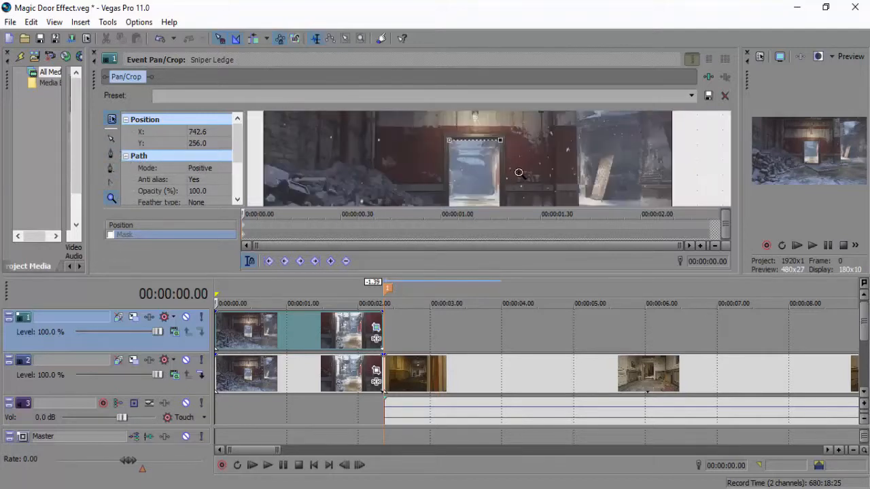
{"action": "left_click", "coordinate": [497, 182]}
{"action": "left_click", "coordinate": [497, 176]}
{"action": "left_click", "coordinate": [490, 163]}
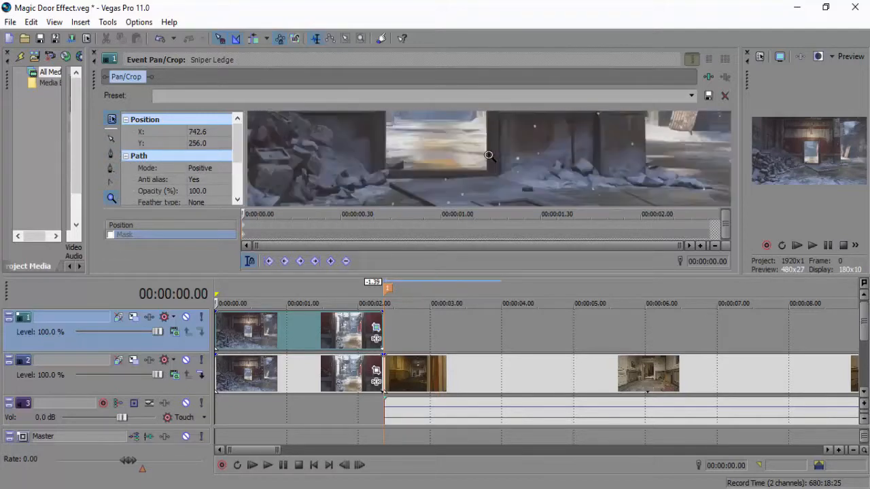
{"action": "left_click", "coordinate": [490, 163]}
{"action": "left_click", "coordinate": [483, 154]}
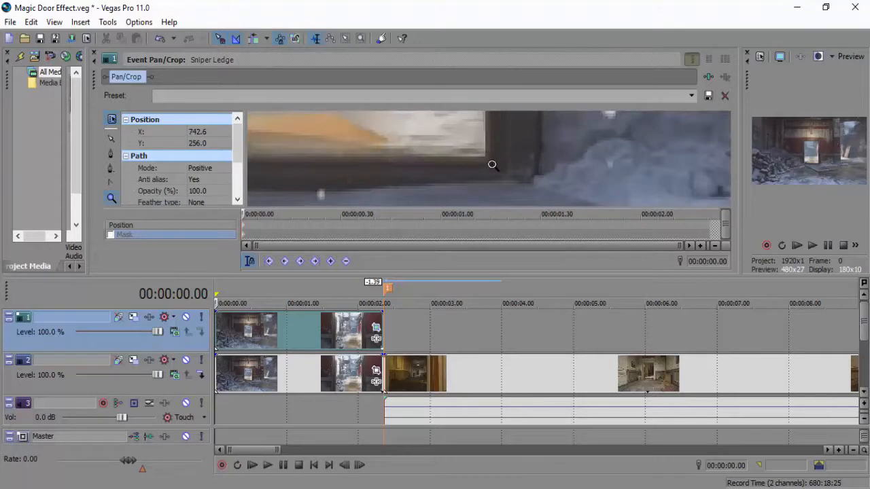
{"action": "left_click", "coordinate": [492, 164]}
{"action": "left_click", "coordinate": [112, 155]}
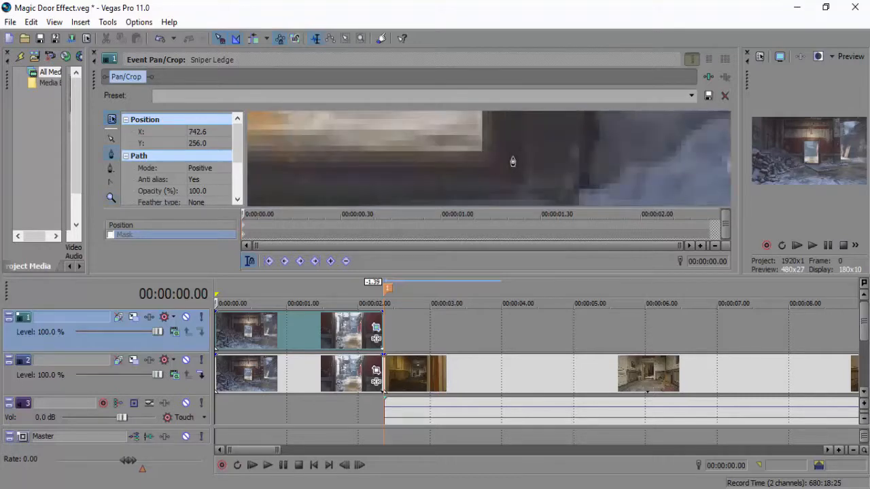
{"action": "left_click", "coordinate": [481, 151]}
Add the fourth mask anchor at the doorway opening's lower-left corner, about X 581, Y 494.
{"action": "right_click", "coordinate": [315, 161]}
{"action": "right_click", "coordinate": [333, 158]}
{"action": "right_click", "coordinate": [333, 158]}
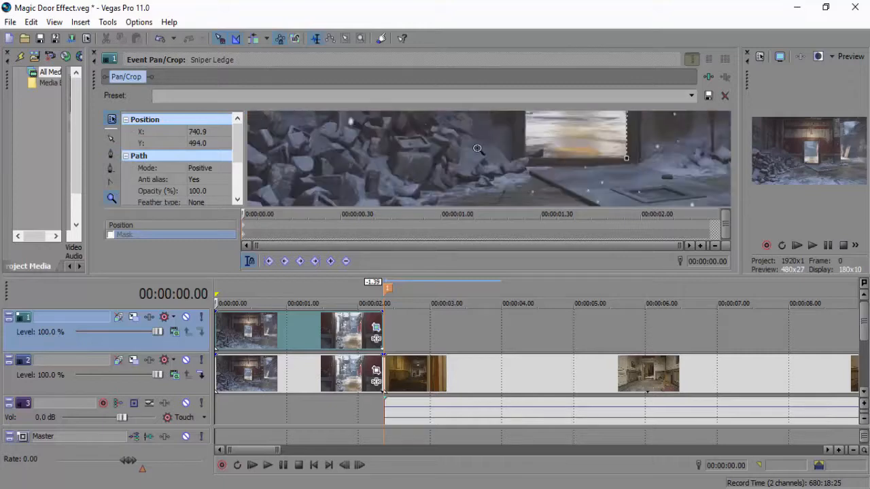
{"action": "left_click", "coordinate": [519, 163]}
{"action": "left_click", "coordinate": [471, 154]}
{"action": "left_click", "coordinate": [468, 152]}
{"action": "left_click", "coordinate": [556, 157]}
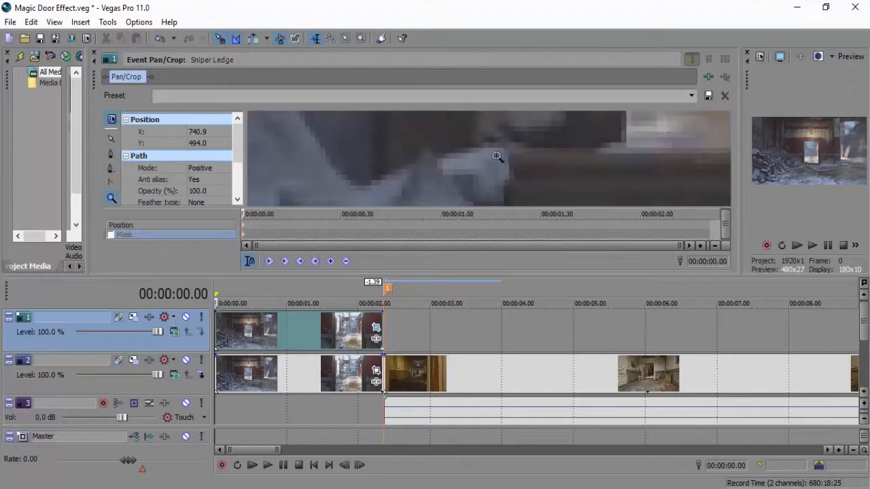
{"action": "left_click", "coordinate": [111, 153]}
{"action": "left_click", "coordinate": [472, 151]}
Close the mask path at its first anchor, enlarge the video preview again and exit Event Pan/Crop.
{"action": "left_click", "coordinate": [110, 198]}
{"action": "scroll", "coordinate": [337, 167], "scroll_direction": "down", "scroll_amount": 4}
{"action": "right_click", "coordinate": [509, 131]}
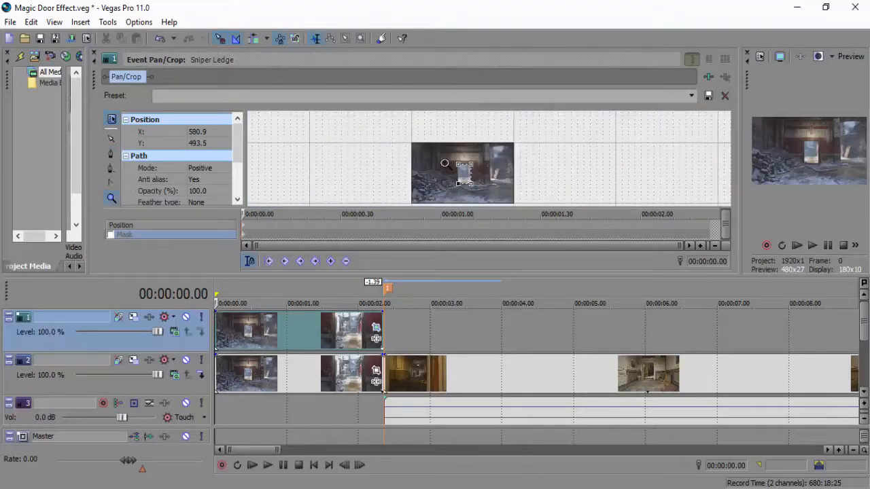
{"action": "left_click", "coordinate": [441, 164]}
{"action": "left_click", "coordinate": [471, 157]}
{"action": "left_click", "coordinate": [469, 156]}
{"action": "left_click", "coordinate": [711, 157]}
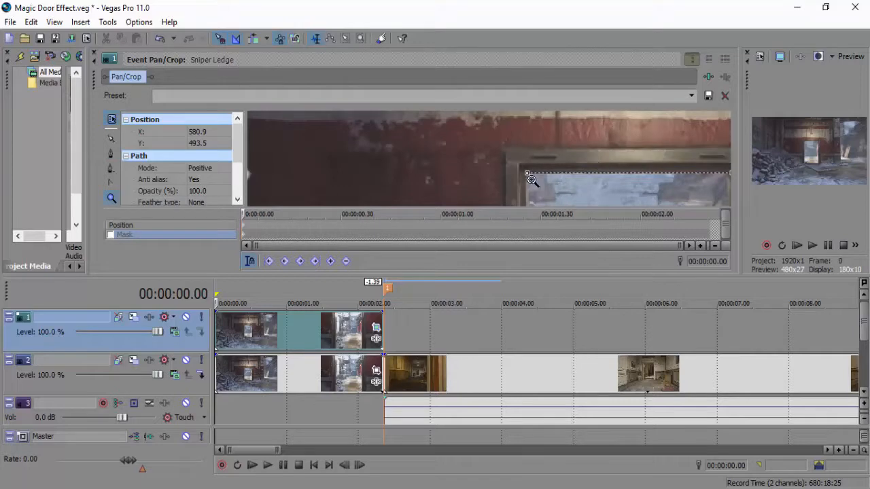
{"action": "left_click", "coordinate": [111, 153]}
{"action": "left_click", "coordinate": [573, 172]}
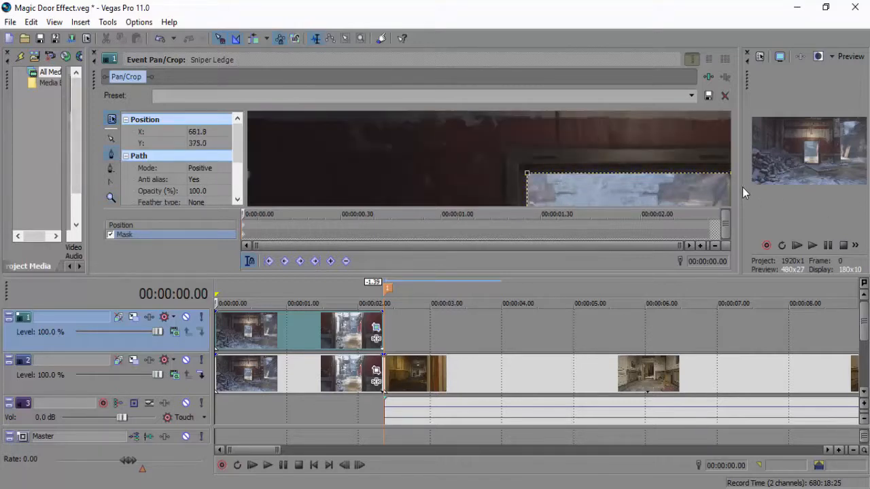
{"action": "left_click_drag", "start_coordinate": [742, 187], "coordinate": [488, 190]}
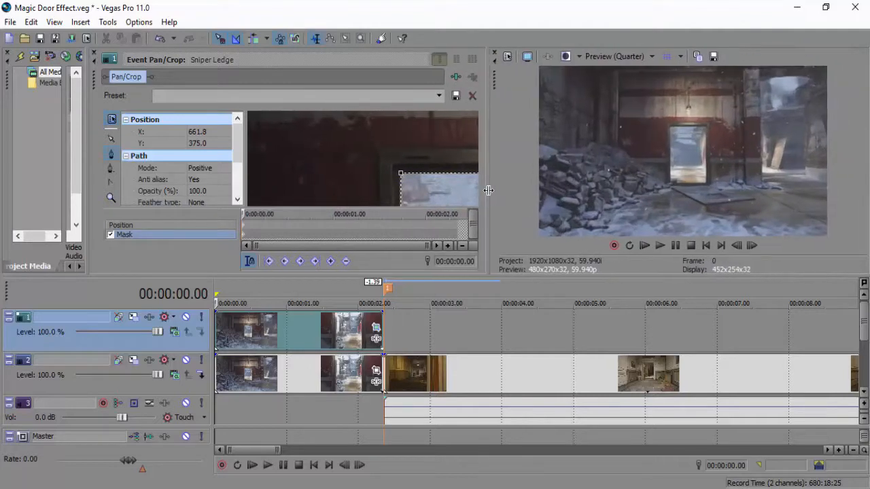
{"action": "left_click", "coordinate": [96, 55]}
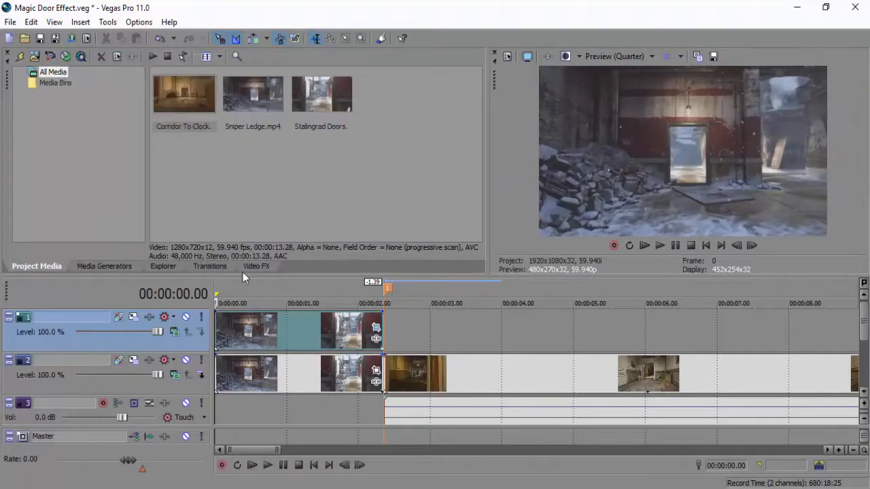
Apply the Invert Color preset of Color Corrector (Secondary) to the masked Sniper Ledge clip on track 1.
{"action": "left_click", "coordinate": [256, 265]}
{"action": "left_click", "coordinate": [75, 212]}
{"action": "left_click_drag", "start_coordinate": [237, 102], "coordinate": [235, 330]}
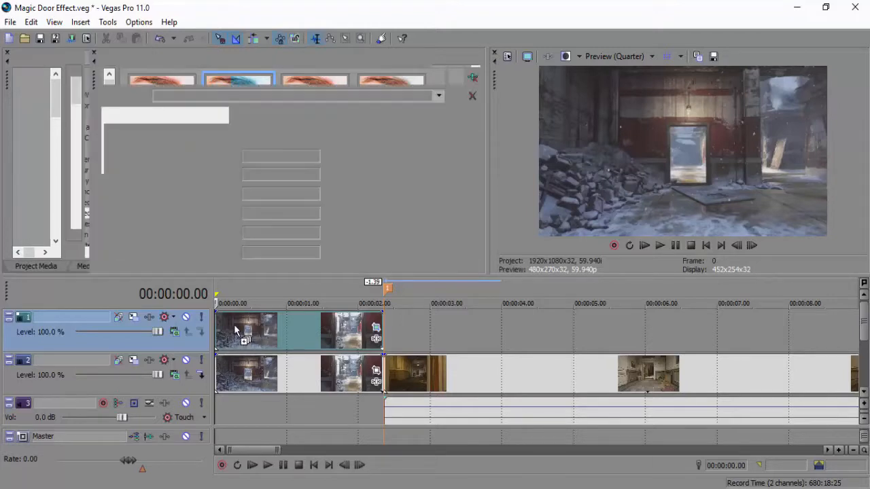
Set the color corrector's saturation to 3.000, rotate hue to 360.000, gamma to 0.000 and gain to 0.100, then close its settings.
{"action": "left_click_drag", "start_coordinate": [198, 193], "coordinate": [297, 195]}
{"action": "left_click_drag", "start_coordinate": [202, 174], "coordinate": [206, 174]}
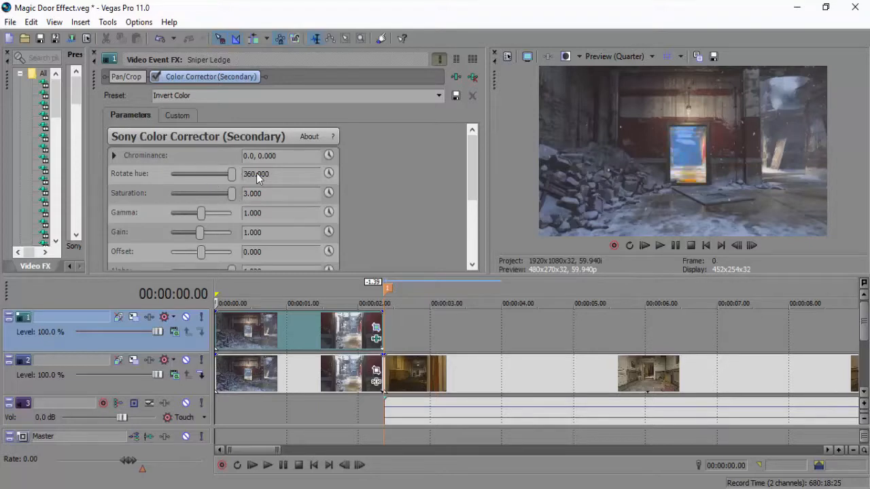
{"action": "left_click_drag", "start_coordinate": [201, 217], "coordinate": [144, 212]}
{"action": "left_click_drag", "start_coordinate": [199, 233], "coordinate": [149, 220]}
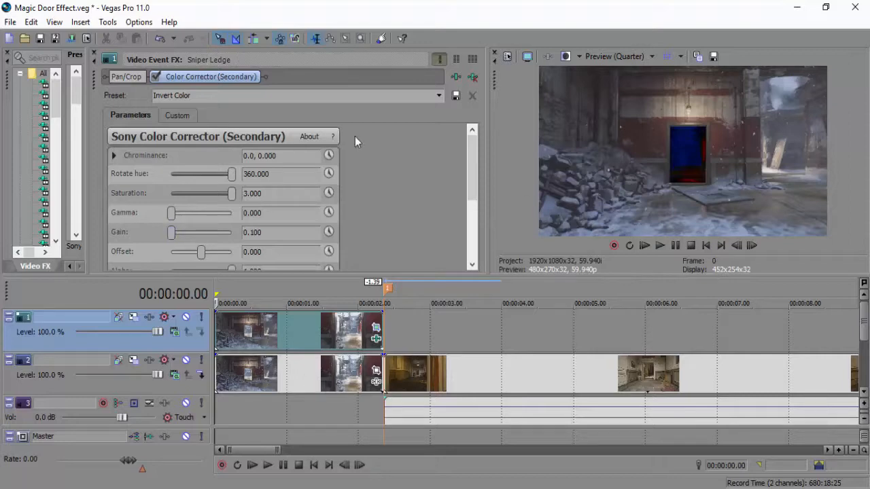
{"action": "left_click", "coordinate": [94, 53]}
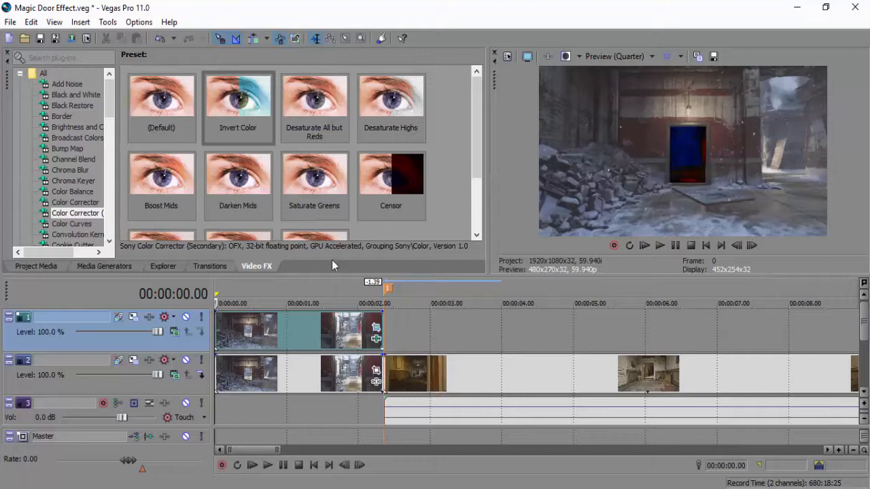
Reopen Event Pan/Crop for the track 1 Sniper Ledge clip and set the doorway mask's mode to Negative.
{"action": "left_click", "coordinate": [376, 330]}
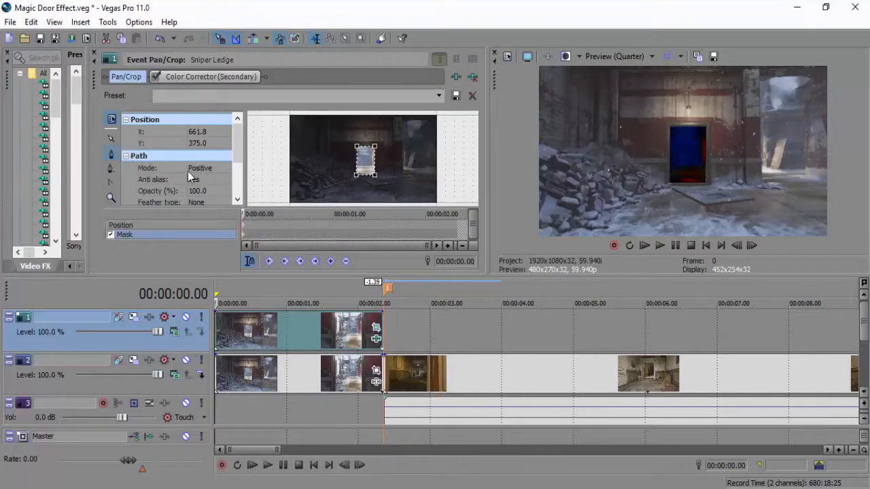
{"action": "left_click", "coordinate": [224, 169]}
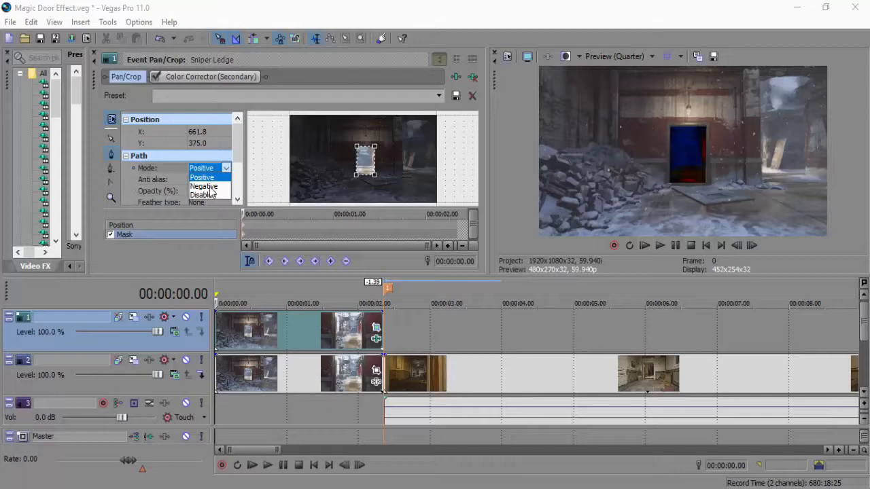
{"action": "left_click", "coordinate": [209, 186]}
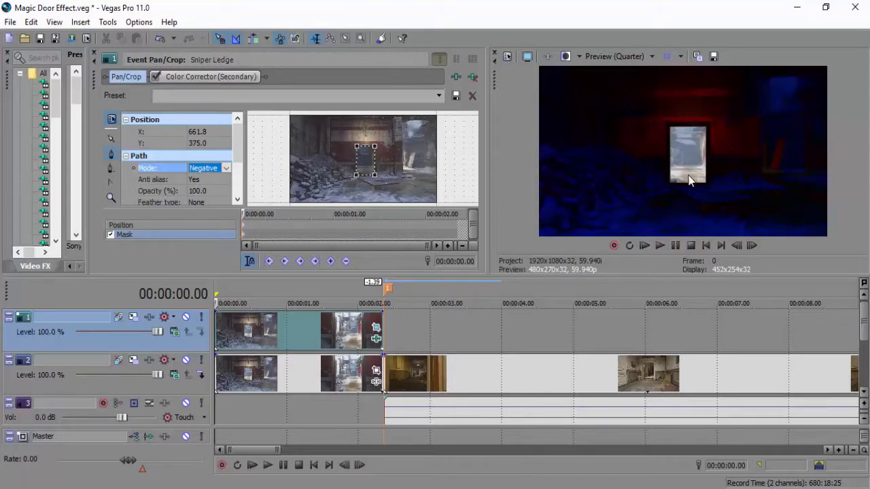
Extend the Corridor To Clock clip's start back to about 00:00:00.07, overlapping the track 2 Sniper Ledge clip, and advance the playhead to 00:00:00.35.
{"action": "left_click", "coordinate": [235, 363]}
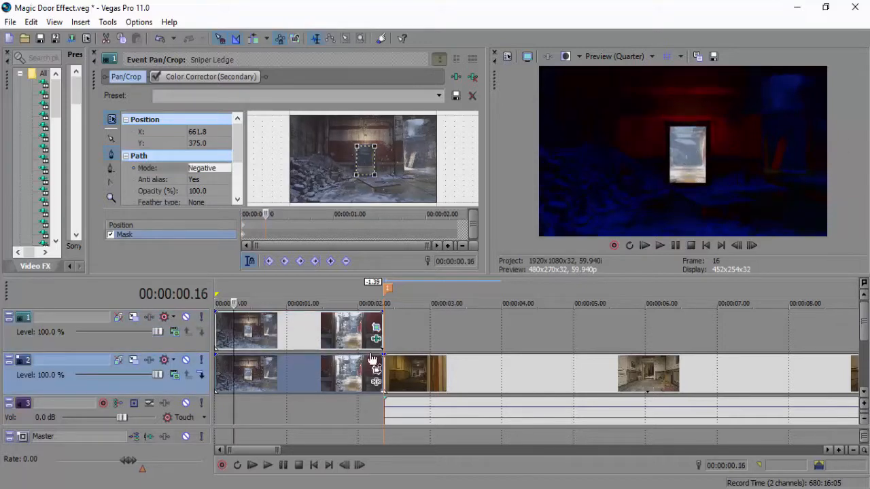
{"action": "left_click_drag", "start_coordinate": [386, 369], "coordinate": [243, 372]}
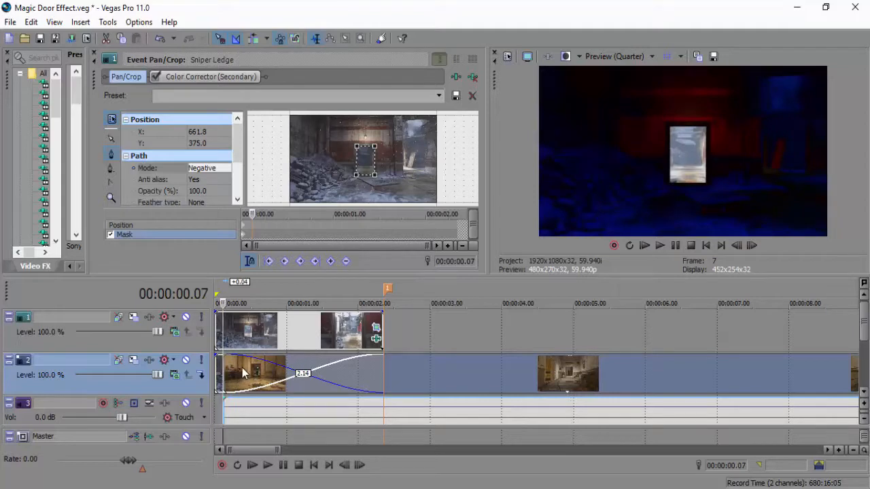
{"action": "left_click", "coordinate": [752, 246]}
{"action": "left_click", "coordinate": [752, 246]}
{"action": "left_click", "coordinate": [752, 246]}
{"action": "left_click", "coordinate": [752, 246]}
{"action": "left_click_drag", "start_coordinate": [753, 244], "coordinate": [754, 245]}
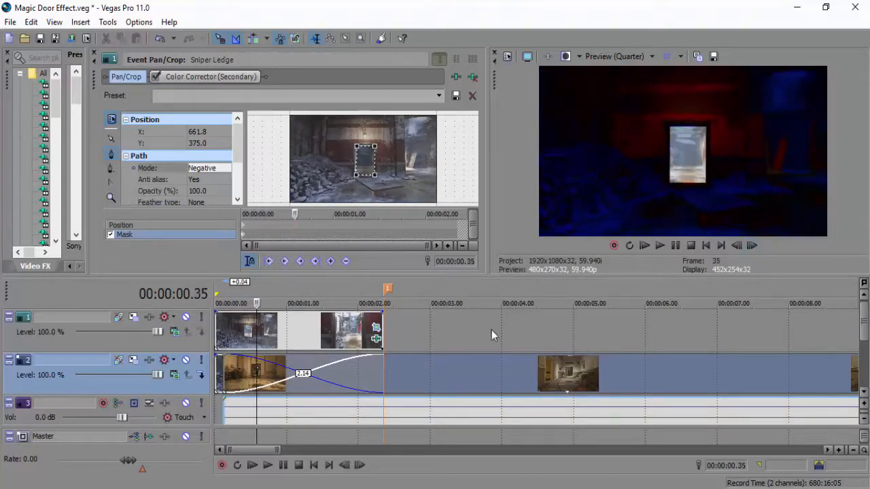
Move the Corridor To Clock clip's start to the marker and restore the full-length Sniper Ledge clip ahead of it on track 2.
{"action": "left_click_drag", "start_coordinate": [378, 372], "coordinate": [364, 372]}
{"action": "left_click", "coordinate": [363, 372]}
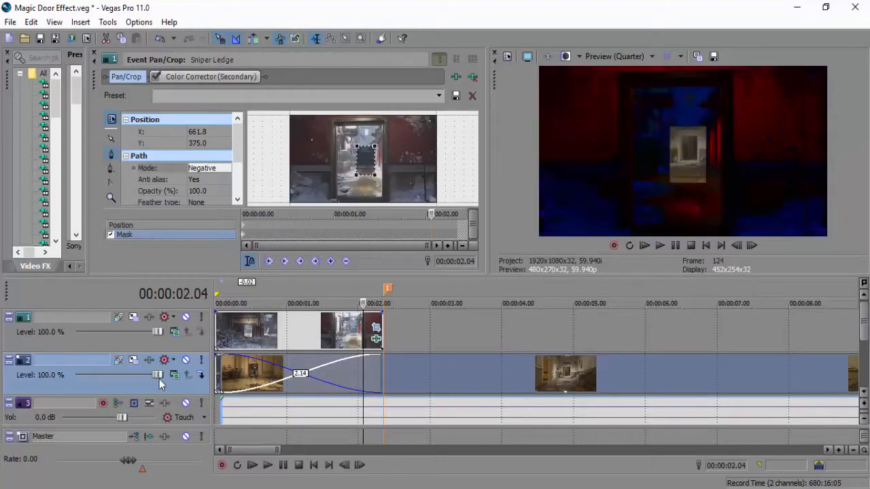
{"action": "left_click_drag", "start_coordinate": [379, 372], "coordinate": [213, 376]}
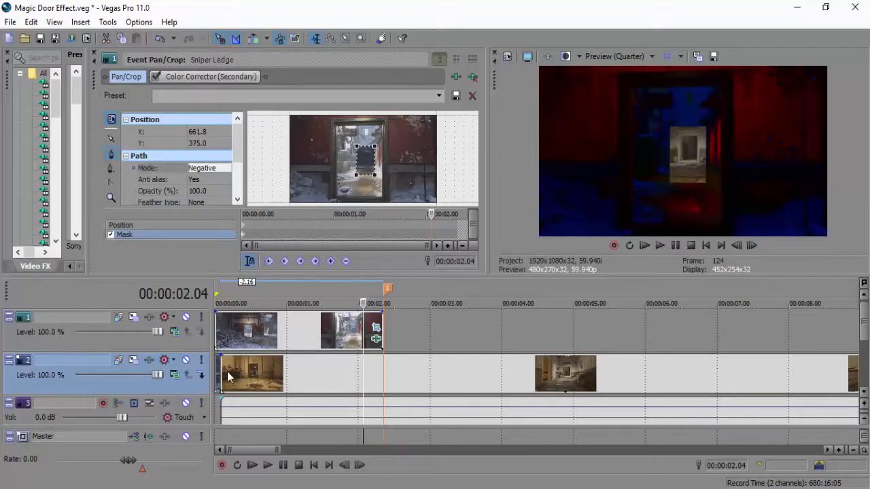
{"action": "left_click_drag", "start_coordinate": [223, 371], "coordinate": [381, 356]}
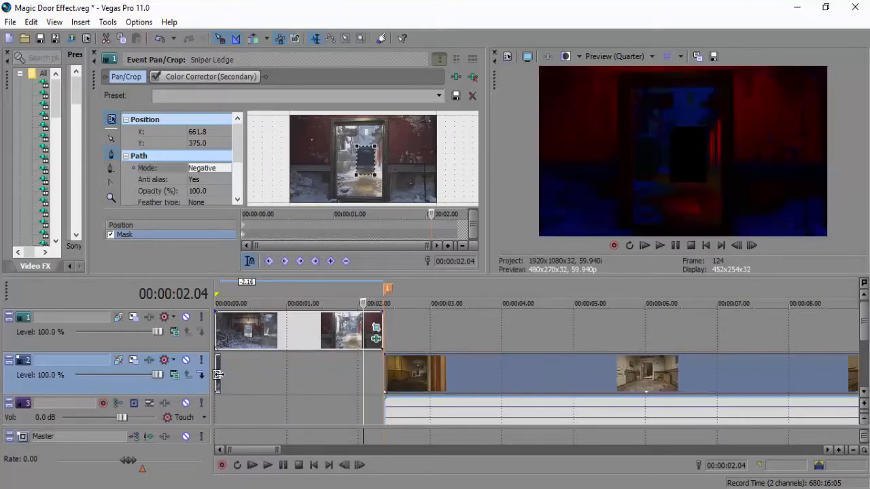
{"action": "left_click", "coordinate": [219, 378]}
{"action": "key", "text": "ctrl+v"}
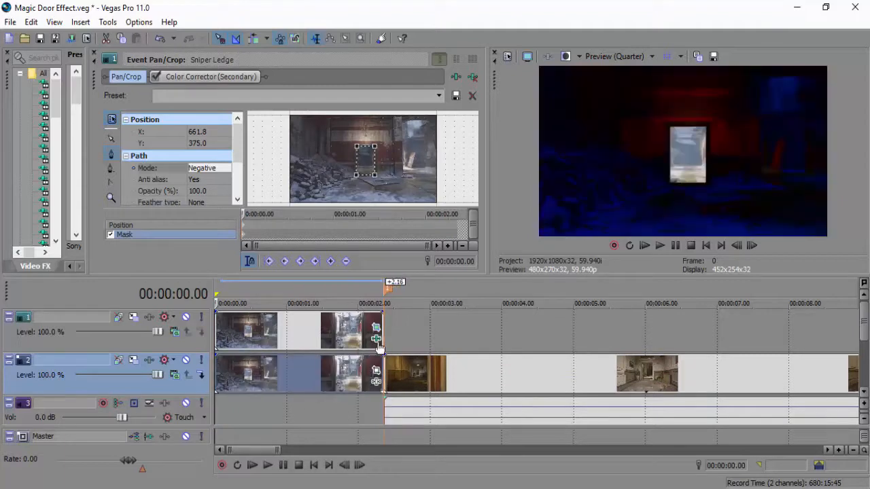
Remove Color Corrector (Secondary) from the track 1 Sniper Ledge clip and close its effect settings.
{"action": "left_click", "coordinate": [375, 338]}
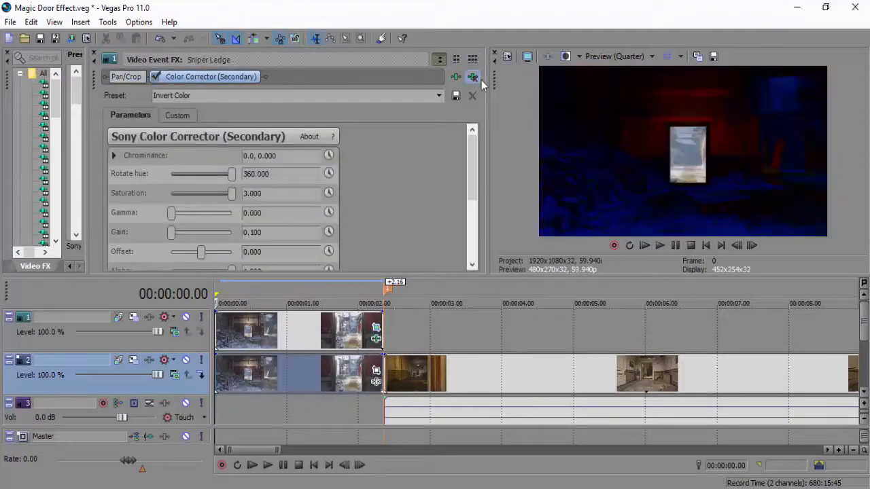
{"action": "left_click", "coordinate": [472, 77]}
{"action": "left_click", "coordinate": [95, 55]}
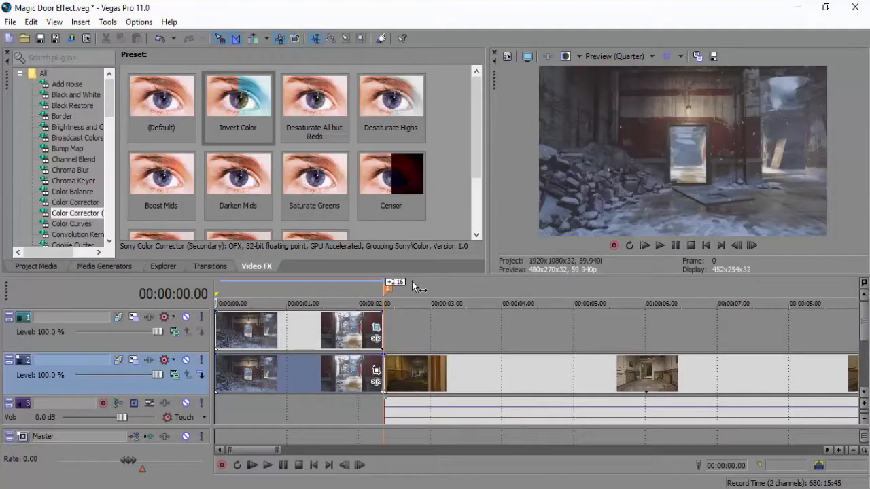
Open Event Pan/Crop for the track 1 Sniper Ledge clip and step the playhead back to 00:00:02.10, where the whole doorway is in frame.
{"action": "left_click", "coordinate": [376, 327]}
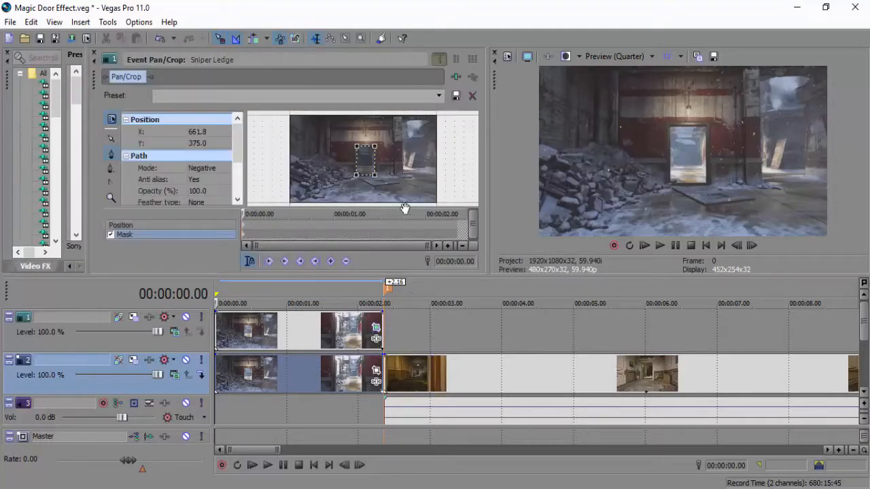
{"action": "left_click", "coordinate": [381, 318]}
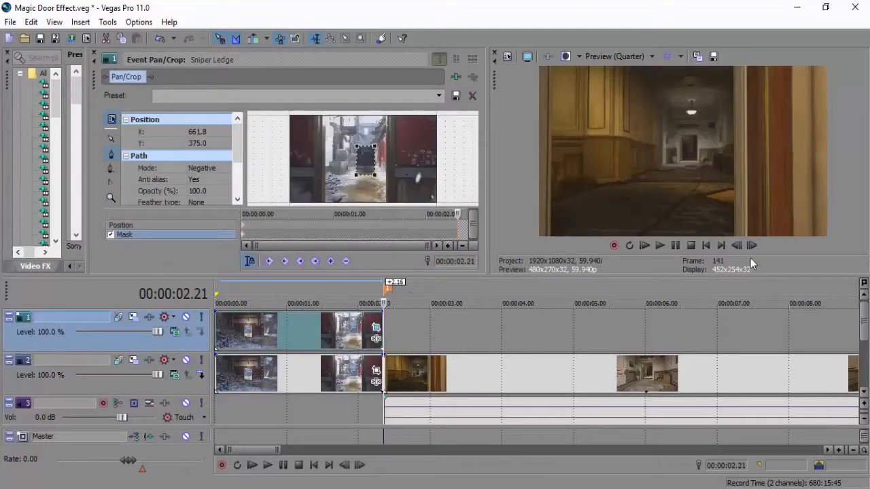
{"action": "left_click", "coordinate": [734, 246]}
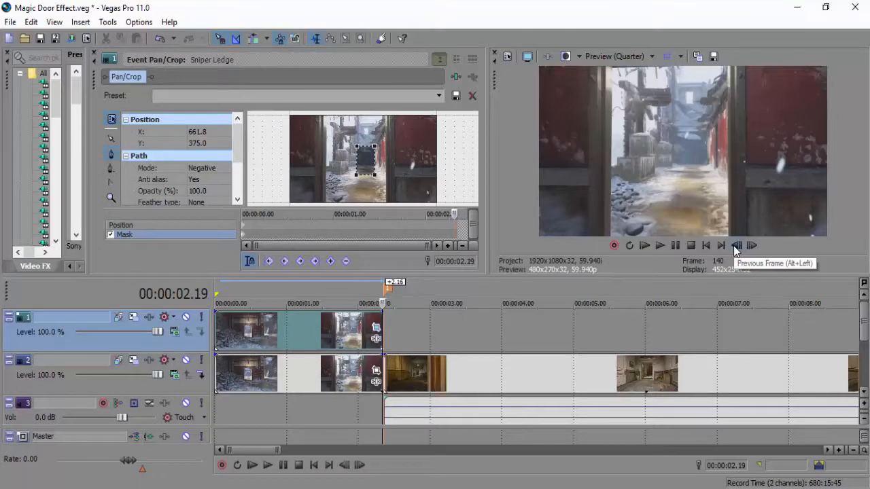
{"action": "left_click", "coordinate": [734, 246]}
{"action": "left_click", "coordinate": [734, 246]}
{"action": "left_click", "coordinate": [734, 246]}
{"action": "left_click", "coordinate": [734, 246]}
{"action": "left_click", "coordinate": [734, 246]}
{"action": "left_click", "coordinate": [734, 246]}
{"action": "left_click", "coordinate": [734, 245]}
{"action": "left_click", "coordinate": [734, 246]}
{"action": "left_click", "coordinate": [734, 246]}
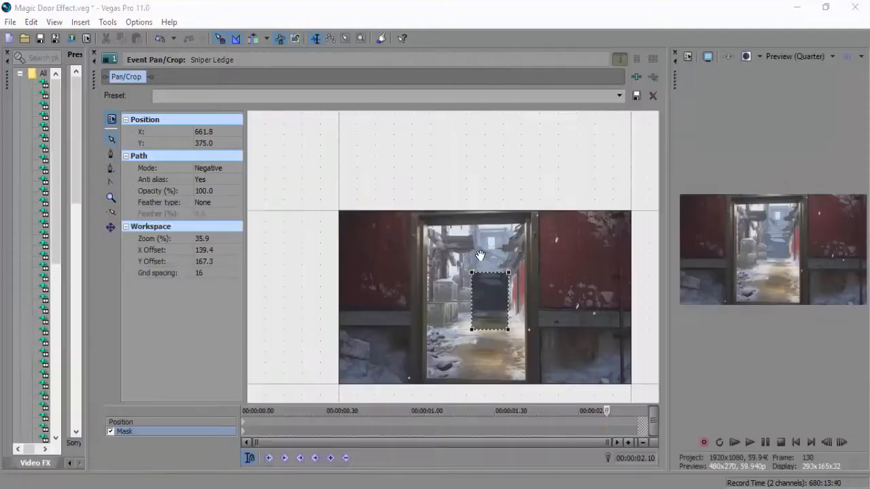
At 00:00:02.10, stretch the mask's four corners out to the inner corners of the enlarged doorway, keyframing the new shape.
{"action": "left_click", "coordinate": [474, 252]}
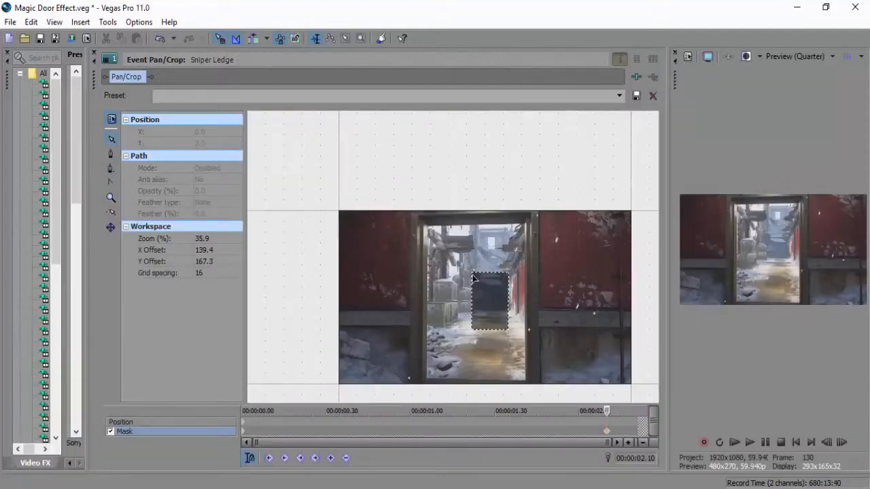
{"action": "left_click", "coordinate": [473, 276]}
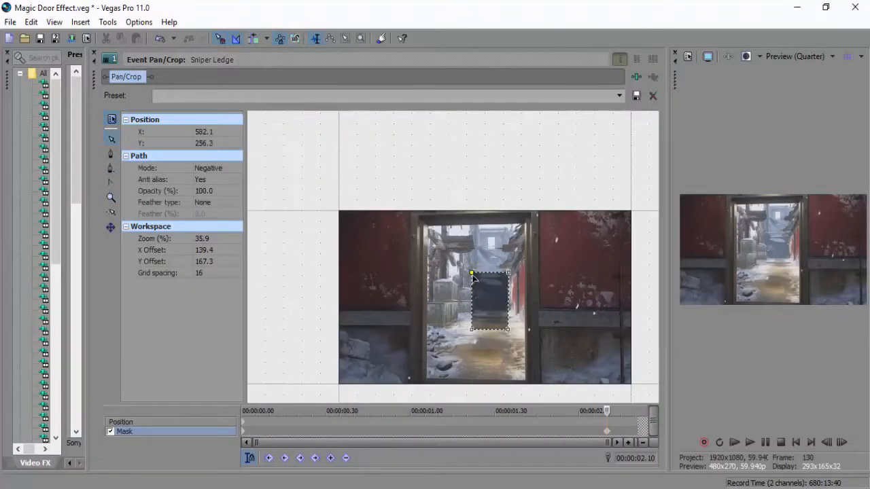
{"action": "left_click_drag", "start_coordinate": [471, 275], "coordinate": [427, 228]}
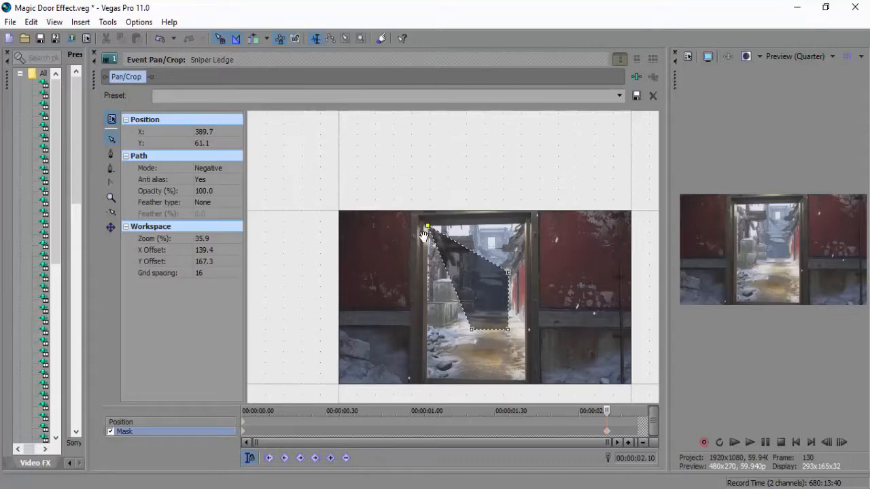
{"action": "left_click", "coordinate": [509, 272]}
{"action": "left_click_drag", "start_coordinate": [509, 272], "coordinate": [523, 225]}
{"action": "left_click", "coordinate": [508, 330]}
{"action": "left_click_drag", "start_coordinate": [508, 330], "coordinate": [525, 382]}
{"action": "left_click", "coordinate": [471, 330]}
{"action": "left_click_drag", "start_coordinate": [471, 330], "coordinate": [426, 383]}
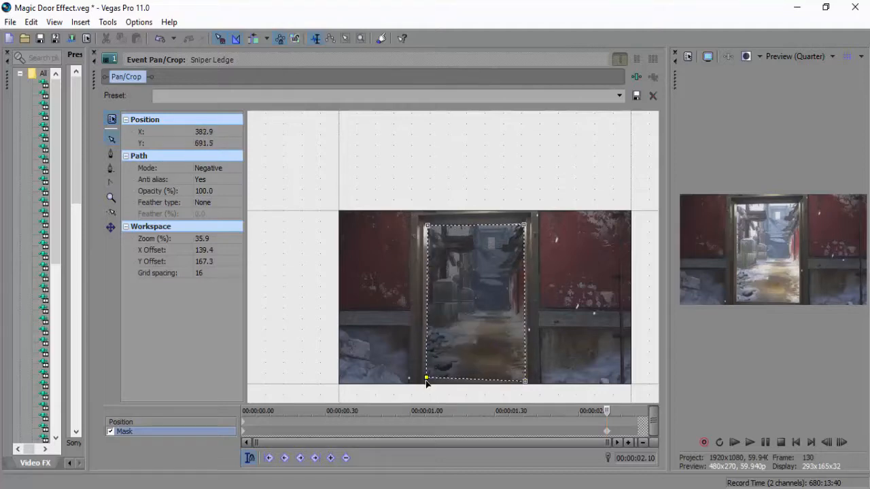
Refine the mask's upper-left corner at close zoom so it sits on the door frame's inner corner.
{"action": "left_click", "coordinate": [111, 198]}
{"action": "left_click", "coordinate": [429, 233]}
{"action": "left_click", "coordinate": [450, 237]}
{"action": "left_click", "coordinate": [448, 267]}
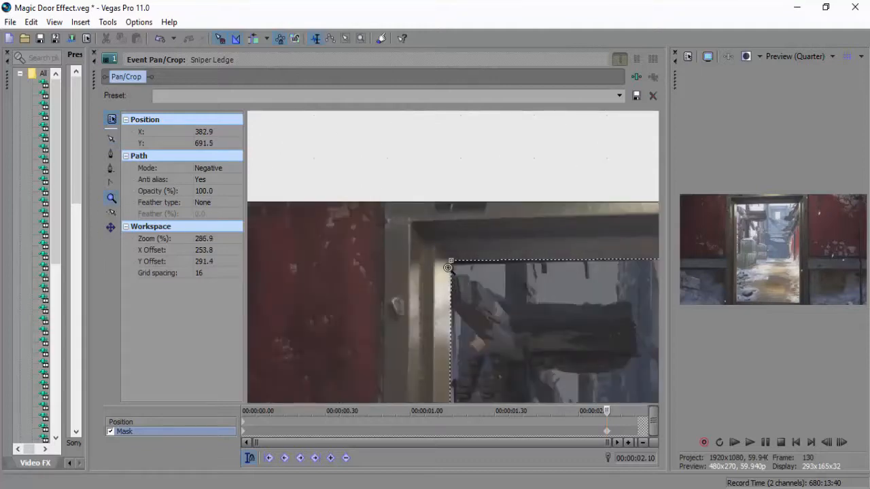
{"action": "left_click", "coordinate": [453, 254]}
{"action": "left_click", "coordinate": [466, 239]}
{"action": "left_click", "coordinate": [111, 139]}
{"action": "left_click_drag", "start_coordinate": [443, 256], "coordinate": [447, 276]}
Refine the mask's lower-left and lower-right corners against the door frame, placing the lower-right one at about X 817.7, Y 706.7.
{"action": "left_click_drag", "start_coordinate": [418, 338], "coordinate": [434, 168]}
{"action": "left_click_drag", "start_coordinate": [431, 321], "coordinate": [454, 134]}
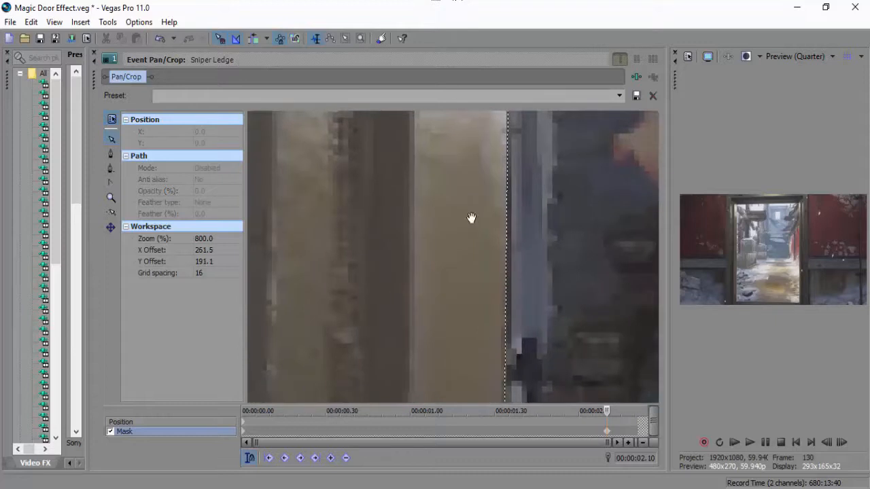
{"action": "left_click_drag", "start_coordinate": [468, 341], "coordinate": [468, 132]}
{"action": "left_click_drag", "start_coordinate": [470, 286], "coordinate": [483, 102]}
{"action": "left_click_drag", "start_coordinate": [465, 333], "coordinate": [447, 141]}
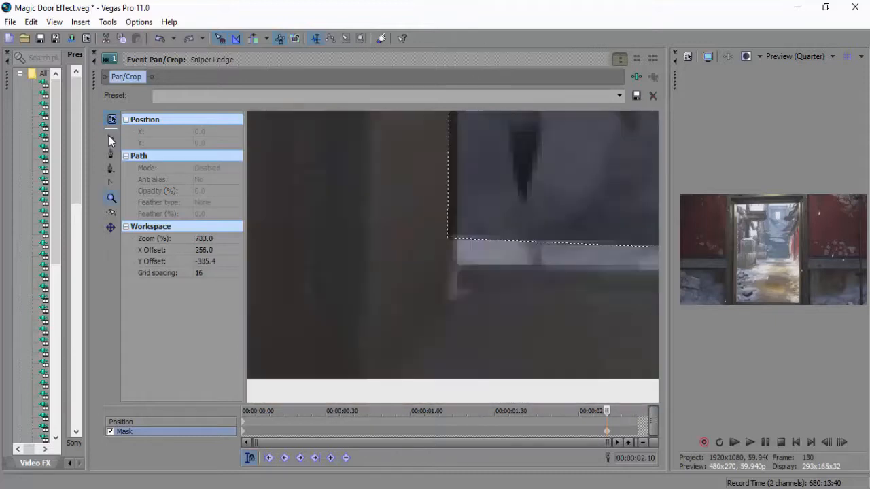
{"action": "left_click", "coordinate": [111, 141]}
{"action": "left_click", "coordinate": [447, 239]}
{"action": "left_click_drag", "start_coordinate": [447, 241], "coordinate": [456, 265]}
{"action": "left_click_drag", "start_coordinate": [625, 351], "coordinate": [256, 262]}
{"action": "left_click_drag", "start_coordinate": [639, 265], "coordinate": [384, 274]}
{"action": "left_click_drag", "start_coordinate": [640, 288], "coordinate": [402, 264]}
{"action": "left_click", "coordinate": [388, 226]}
{"action": "left_click_drag", "start_coordinate": [388, 226], "coordinate": [395, 217]}
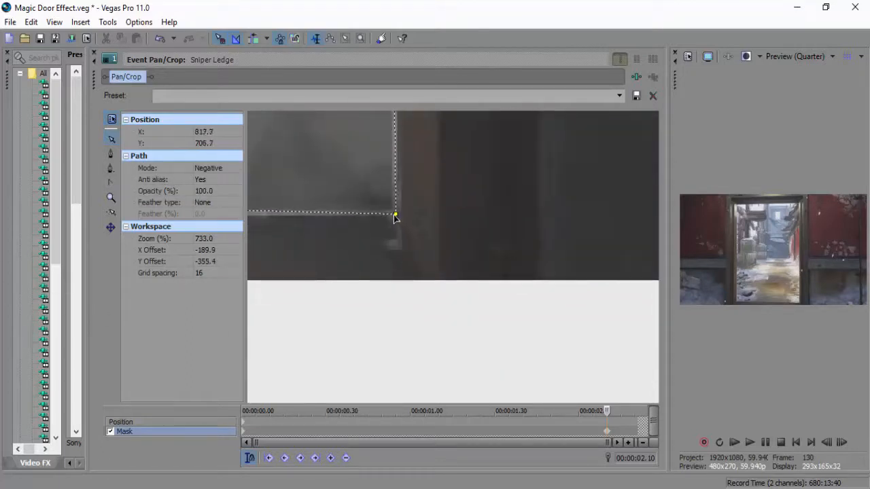
Follow the mask's right edge upward and fit its upper-right corner to the door frame at about X 813.3, Y 56.1.
{"action": "left_click_drag", "start_coordinate": [402, 163], "coordinate": [469, 476]}
{"action": "left_click_drag", "start_coordinate": [469, 167], "coordinate": [434, 484]}
{"action": "left_click_drag", "start_coordinate": [445, 234], "coordinate": [421, 446]}
{"action": "left_click_drag", "start_coordinate": [409, 204], "coordinate": [407, 451]}
{"action": "left_click_drag", "start_coordinate": [351, 183], "coordinate": [387, 338]}
{"action": "left_click_drag", "start_coordinate": [403, 161], "coordinate": [396, 376]}
{"action": "left_click_drag", "start_coordinate": [396, 190], "coordinate": [382, 369]}
{"action": "left_click_drag", "start_coordinate": [406, 171], "coordinate": [390, 347]}
{"action": "left_click_drag", "start_coordinate": [394, 218], "coordinate": [382, 328]}
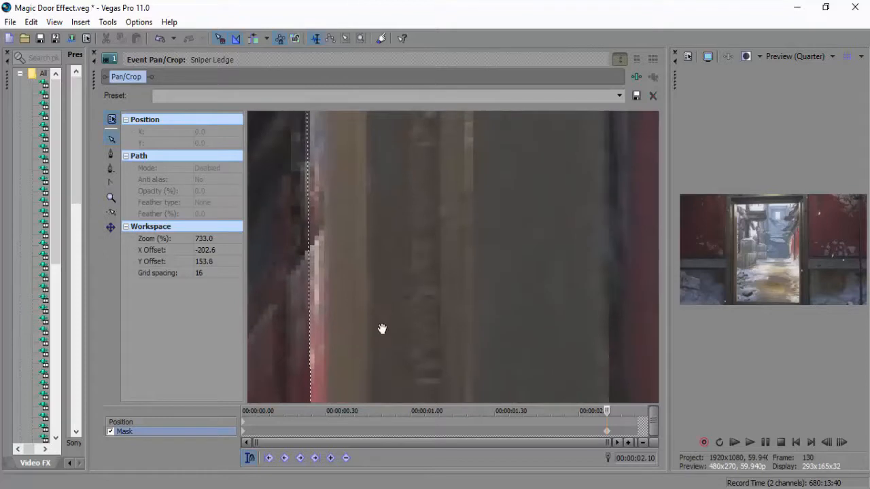
{"action": "left_click_drag", "start_coordinate": [399, 200], "coordinate": [403, 284]}
{"action": "left_click_drag", "start_coordinate": [350, 129], "coordinate": [380, 302]}
{"action": "left_click_drag", "start_coordinate": [388, 139], "coordinate": [411, 374]}
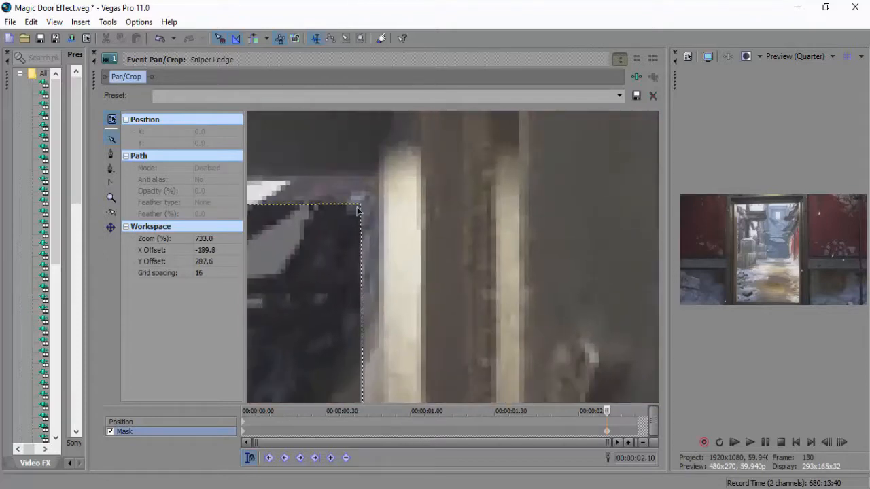
{"action": "left_click_drag", "start_coordinate": [361, 205], "coordinate": [377, 181]}
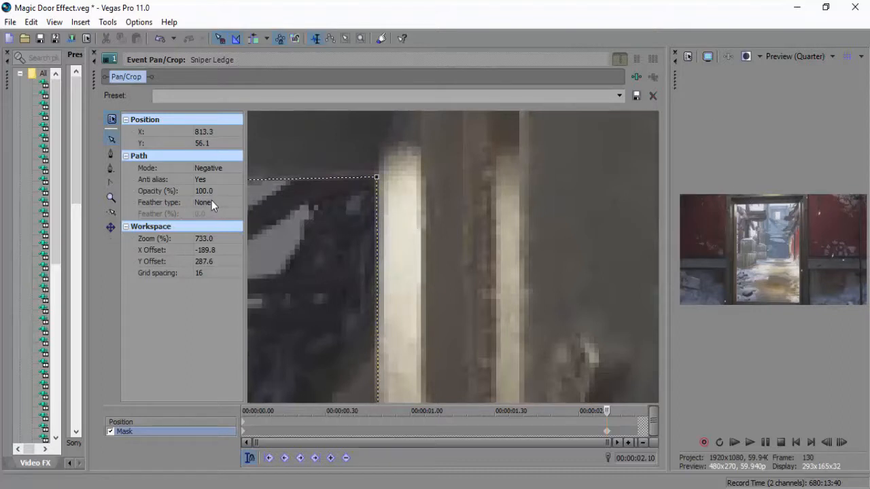
{"action": "left_click", "coordinate": [306, 182]}
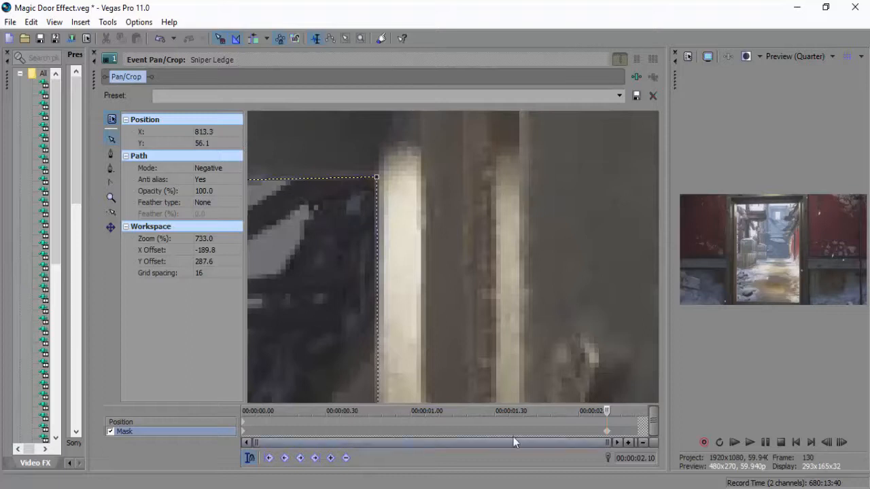
{"action": "left_click", "coordinate": [431, 429]}
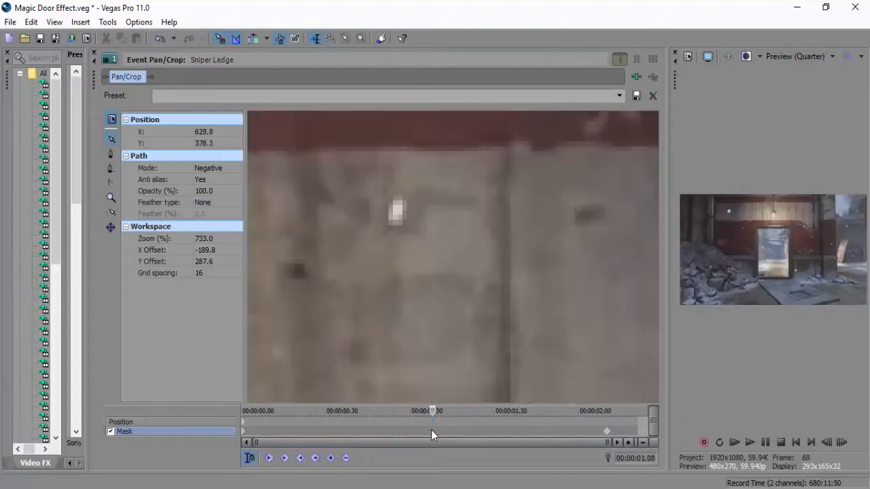
{"action": "left_click", "coordinate": [417, 430]}
{"action": "left_click", "coordinate": [111, 198]}
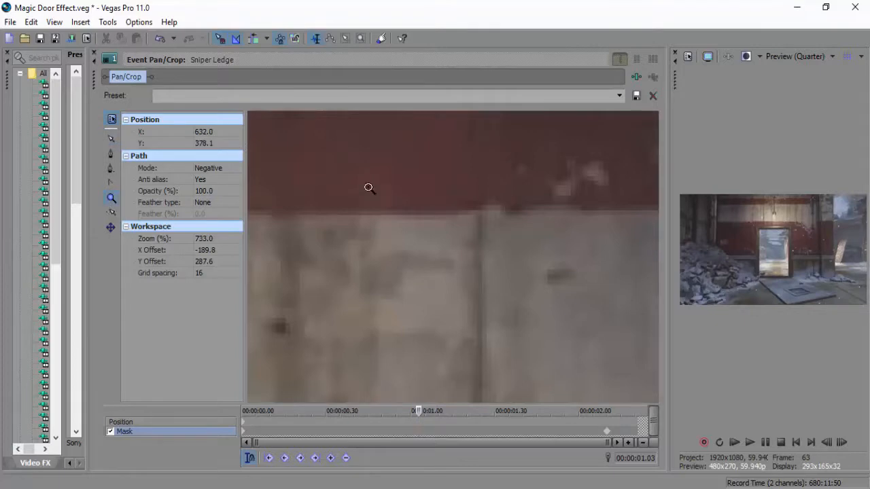
{"action": "right_click", "coordinate": [468, 205]}
{"action": "right_click", "coordinate": [397, 276]}
{"action": "right_click", "coordinate": [399, 273]}
{"action": "right_click", "coordinate": [473, 305]}
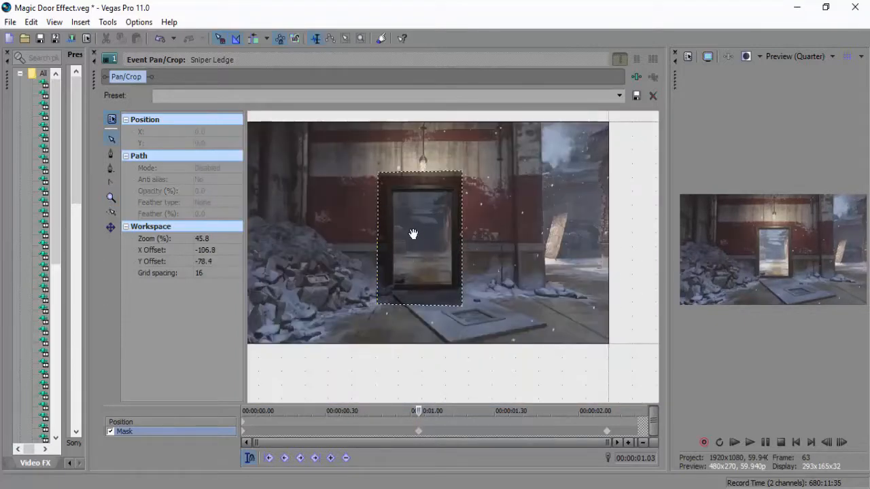
{"action": "left_click", "coordinate": [374, 193]}
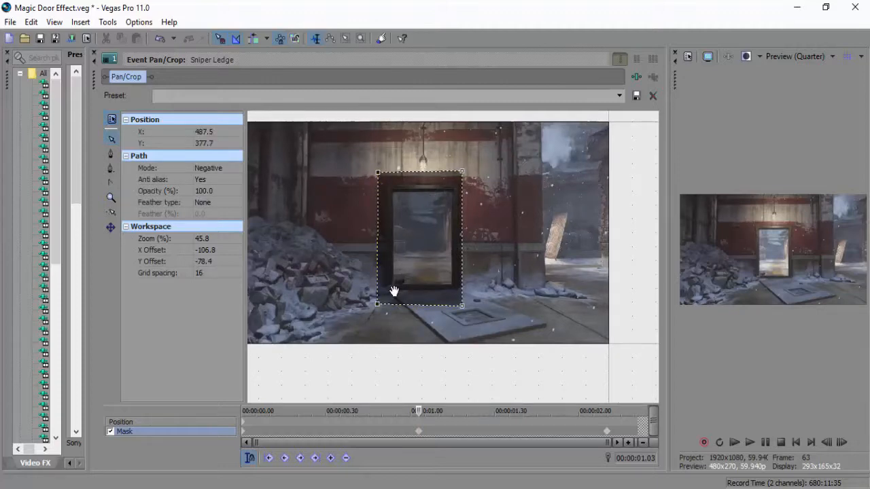
{"action": "left_click", "coordinate": [419, 434]}
At 00:00:00.30, add a mask keyframe by fitting the two upper mask corners to the doorway's inner frame corners.
{"action": "left_click", "coordinate": [325, 423]}
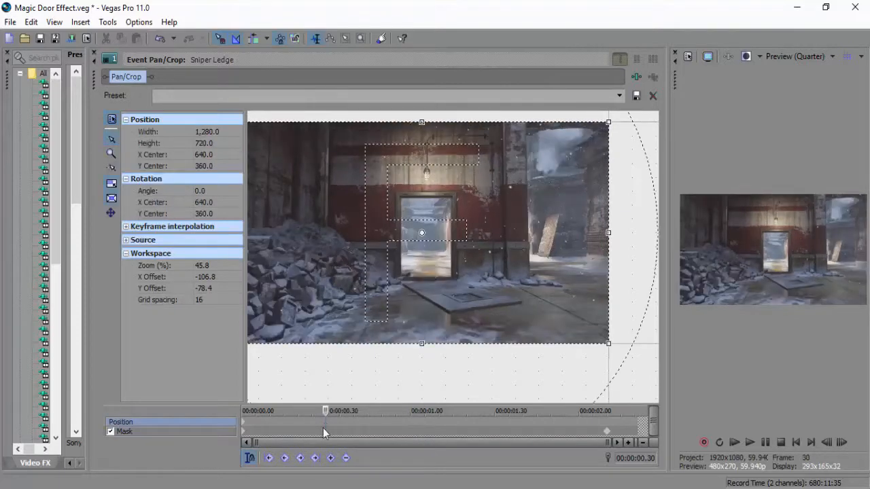
{"action": "left_click", "coordinate": [325, 432]}
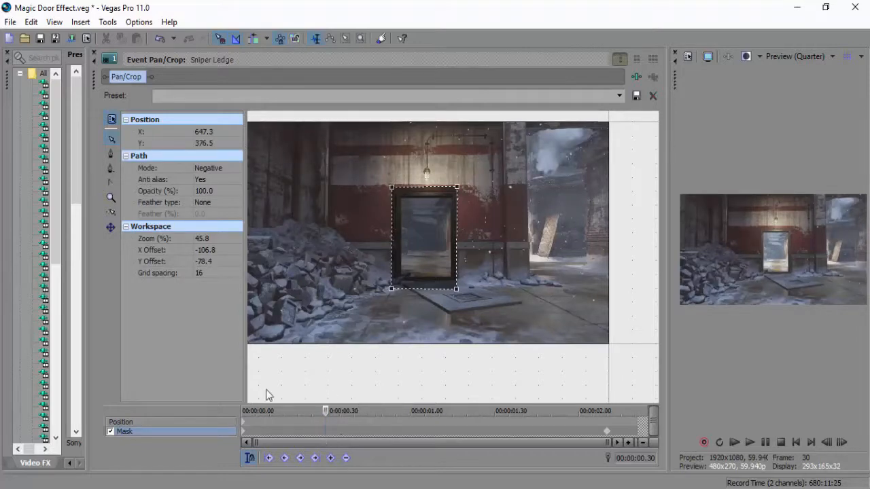
{"action": "left_click", "coordinate": [112, 198]}
{"action": "left_click", "coordinate": [432, 204]}
{"action": "left_click", "coordinate": [409, 238]}
{"action": "left_click", "coordinate": [500, 307]}
{"action": "right_click", "coordinate": [486, 277]}
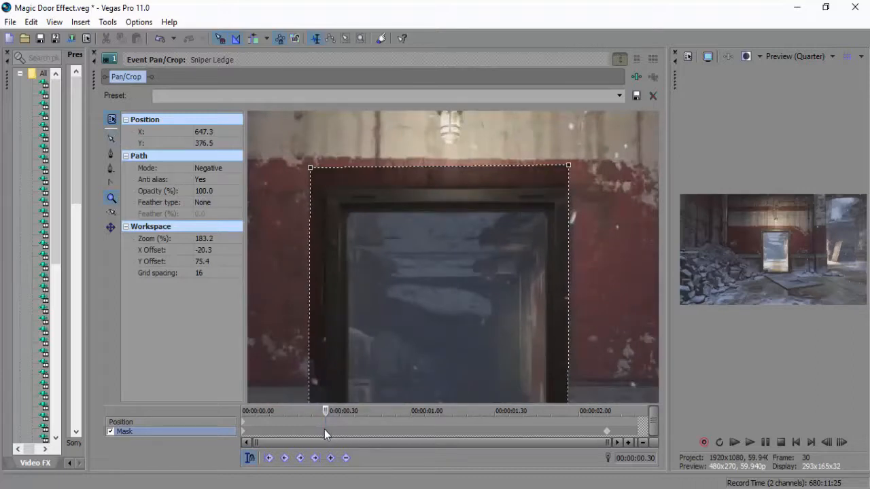
{"action": "left_click", "coordinate": [111, 139]}
{"action": "left_click", "coordinate": [288, 174]}
{"action": "left_click_drag", "start_coordinate": [309, 169], "coordinate": [346, 216]}
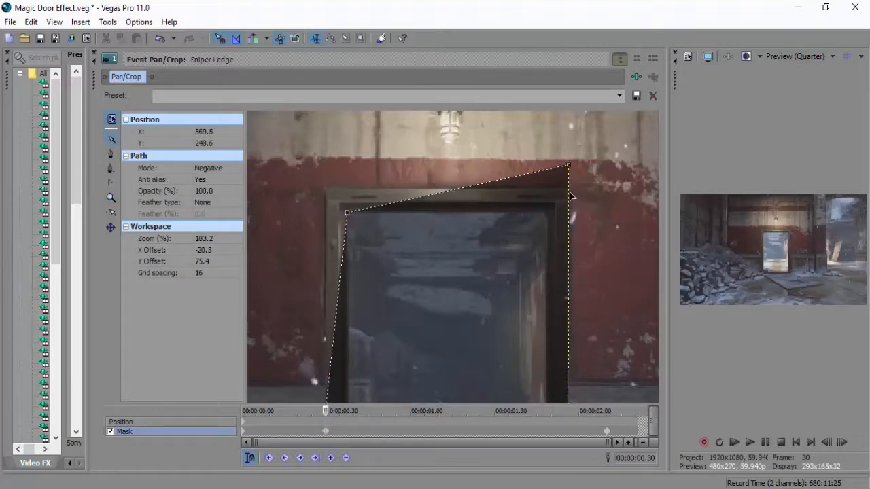
{"action": "left_click_drag", "start_coordinate": [568, 165], "coordinate": [557, 206]}
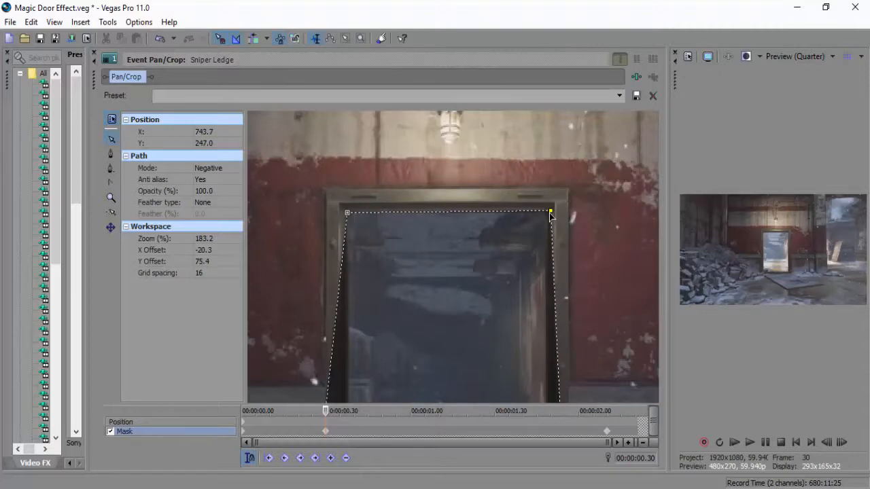
Fit the mask's two lower corners to the bottom of the doorway at 00:00:00.30 and fine-tune its upper-right corner.
{"action": "left_click_drag", "start_coordinate": [578, 157], "coordinate": [501, 283]}
{"action": "left_click_drag", "start_coordinate": [436, 385], "coordinate": [477, 340]}
{"action": "left_click_drag", "start_coordinate": [510, 365], "coordinate": [336, 362]}
{"action": "left_click", "coordinate": [526, 380]}
{"action": "left_click_drag", "start_coordinate": [524, 381], "coordinate": [505, 334]}
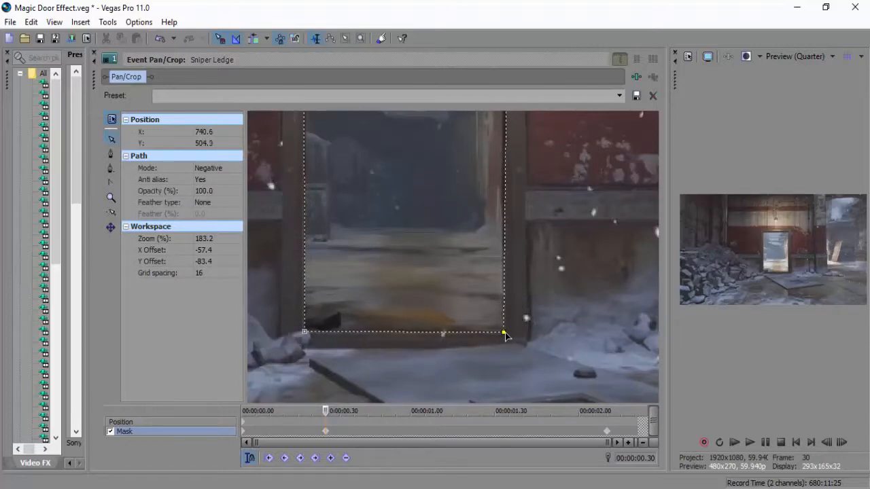
{"action": "left_click_drag", "start_coordinate": [573, 233], "coordinate": [555, 411]}
{"action": "left_click_drag", "start_coordinate": [488, 195], "coordinate": [485, 197]}
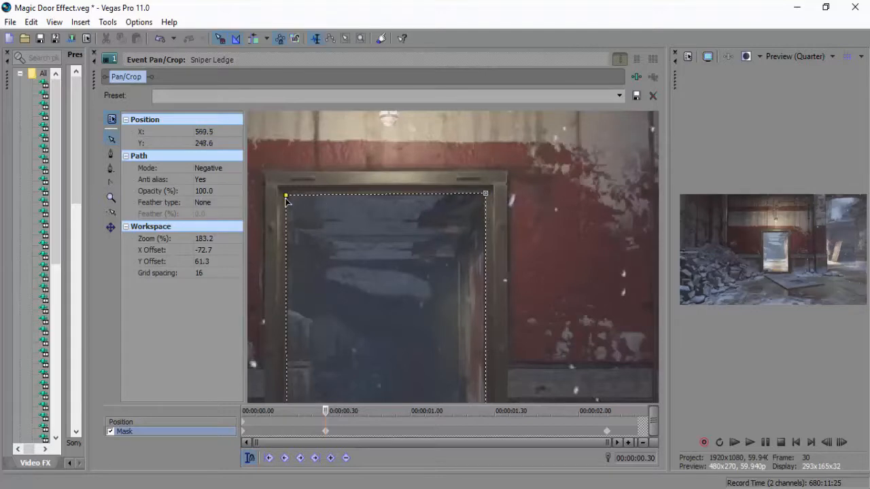
Step back frame by frame to 00:00:00.08 and check how the mask fits the doorway.
{"action": "left_click_drag", "start_coordinate": [370, 376], "coordinate": [394, 306]}
{"action": "left_click", "coordinate": [824, 444]}
{"action": "left_click", "coordinate": [824, 445]}
{"action": "left_click", "coordinate": [824, 445]}
{"action": "left_click", "coordinate": [824, 445]}
{"action": "left_click", "coordinate": [825, 445]}
{"action": "left_click", "coordinate": [824, 445]}
{"action": "left_click", "coordinate": [824, 445]}
{"action": "left_click", "coordinate": [825, 445]}
{"action": "left_click", "coordinate": [827, 445]}
{"action": "left_click", "coordinate": [826, 445]}
{"action": "left_click_drag", "start_coordinate": [448, 259], "coordinate": [480, 324]}
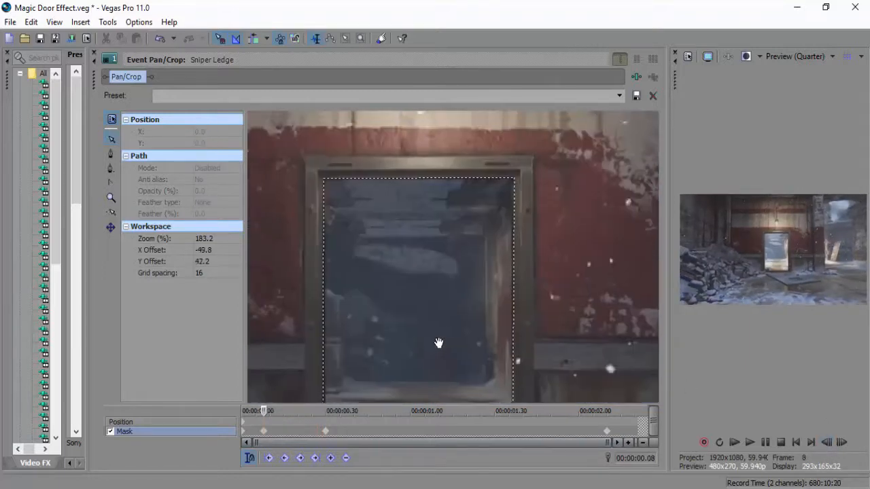
{"action": "left_click", "coordinate": [286, 437]}
{"action": "left_click", "coordinate": [264, 432]}
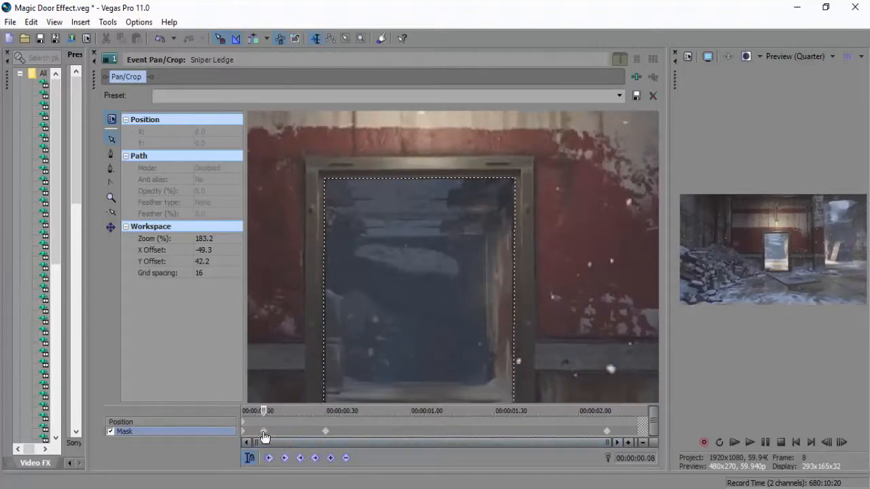
{"action": "left_click", "coordinate": [265, 434]}
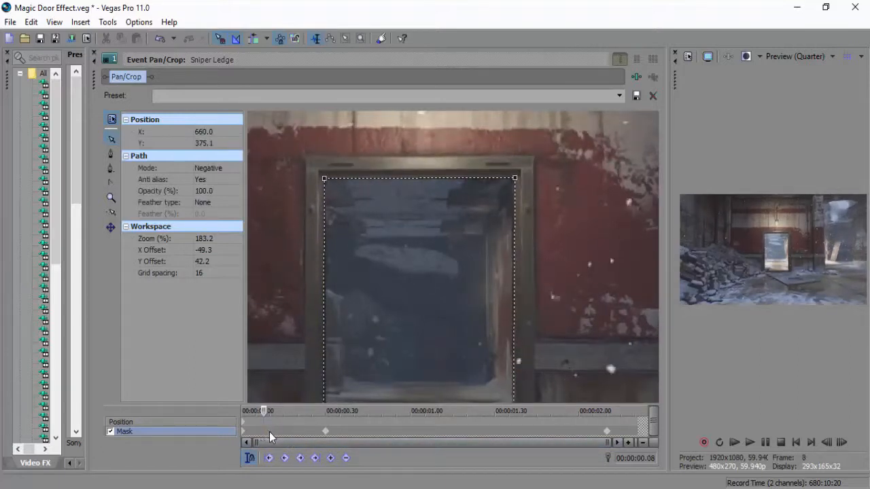
Scrub and step frame by frame between 00:00:00.06 and 00:00:00.33 and check how the mask follows the doorway.
{"action": "left_click", "coordinate": [283, 432]}
{"action": "left_click", "coordinate": [291, 431]}
{"action": "left_click", "coordinate": [319, 175]}
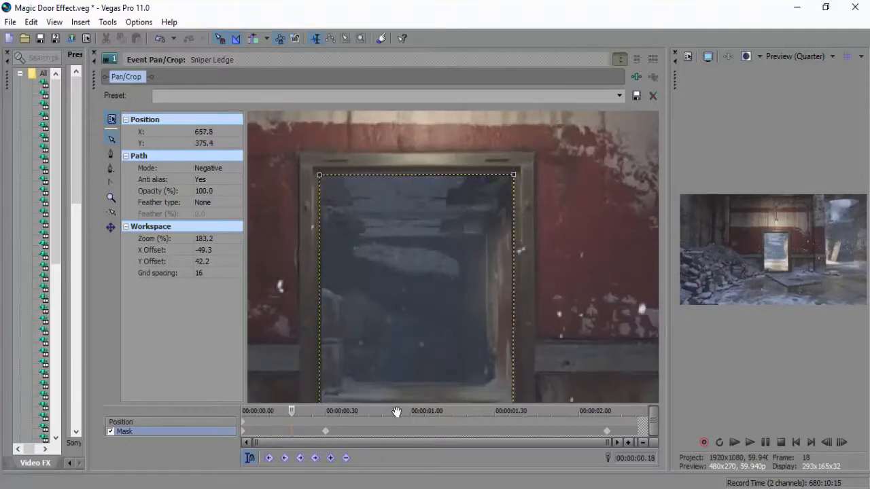
{"action": "left_click", "coordinate": [842, 445]}
{"action": "left_click", "coordinate": [842, 445]}
{"action": "left_click", "coordinate": [842, 442]}
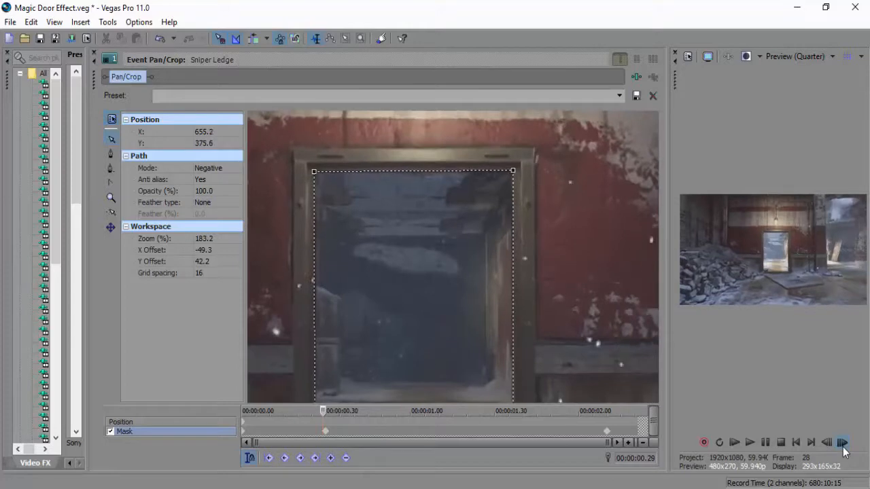
{"action": "left_click", "coordinate": [824, 443]}
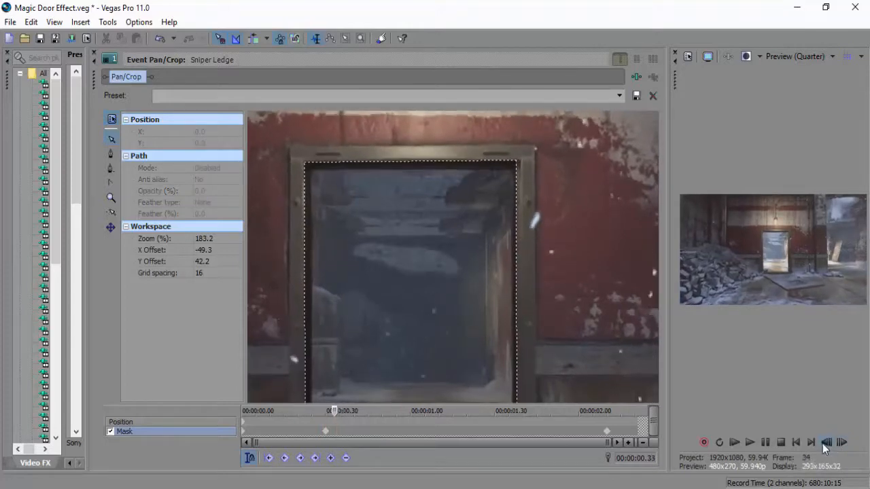
{"action": "left_click", "coordinate": [827, 443]}
{"action": "left_click", "coordinate": [833, 444]}
{"action": "left_click", "coordinate": [833, 445]}
{"action": "left_click", "coordinate": [834, 445]}
{"action": "left_click", "coordinate": [835, 445]}
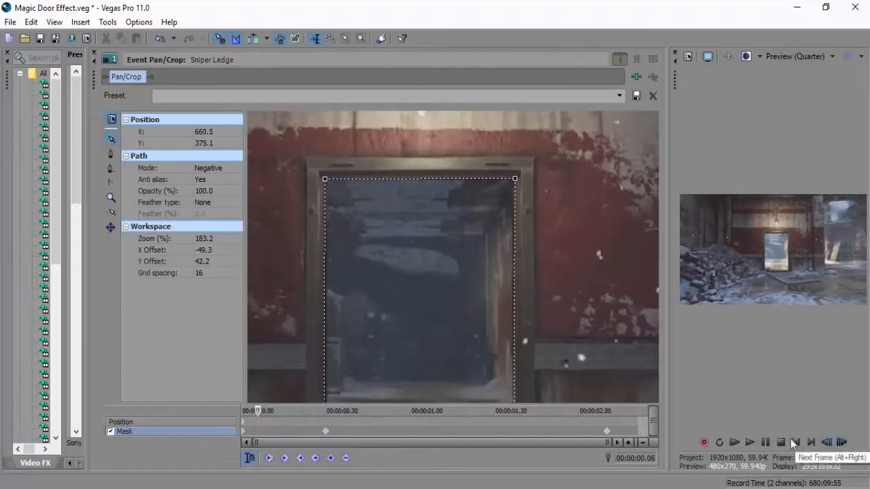
At 00:00:01.00, add a mask keyframe by fitting the two upper mask corners to the doorway's inner frame.
{"action": "left_click", "coordinate": [411, 428]}
{"action": "left_click_drag", "start_coordinate": [442, 180], "coordinate": [471, 176]}
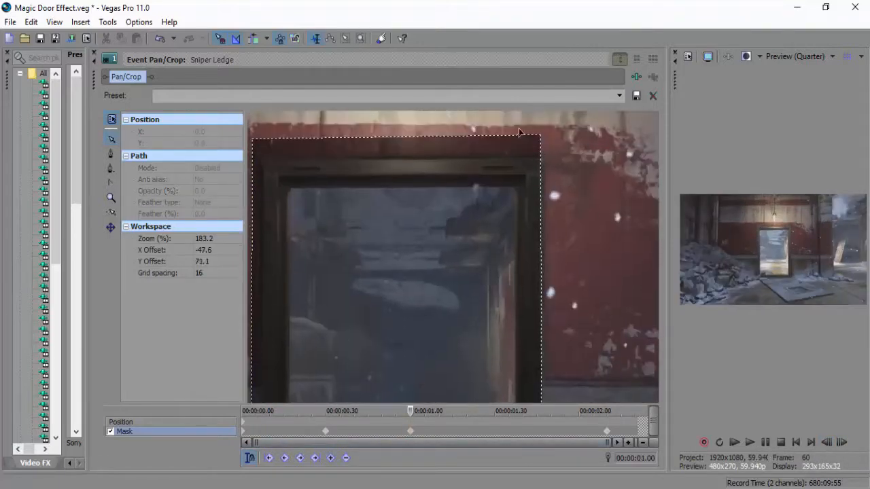
{"action": "left_click_drag", "start_coordinate": [539, 137], "coordinate": [518, 189]}
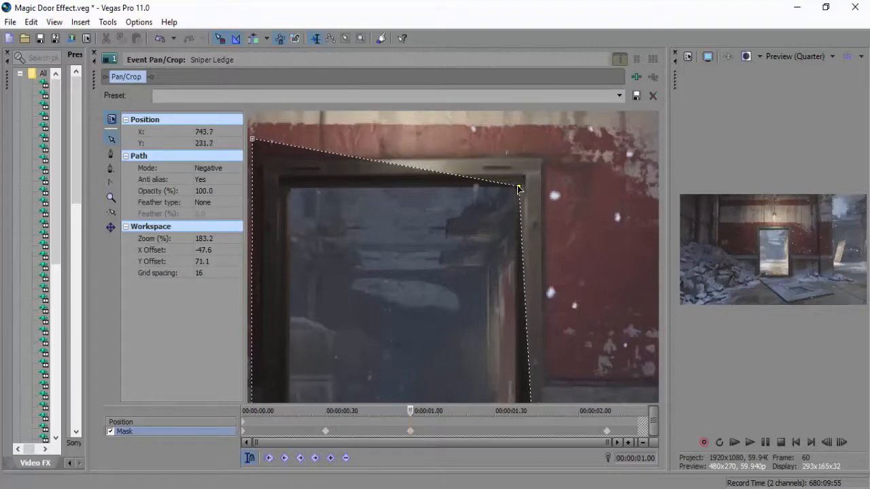
{"action": "left_click_drag", "start_coordinate": [254, 141], "coordinate": [288, 188]}
Fit the mask's two lower corners to the bottom of the doorway at 00:00:01.00.
{"action": "left_click_drag", "start_coordinate": [317, 231], "coordinate": [314, 78]}
{"action": "left_click_drag", "start_coordinate": [358, 214], "coordinate": [445, 106]}
{"action": "left_click", "coordinate": [338, 309]}
{"action": "left_click_drag", "start_coordinate": [337, 309], "coordinate": [373, 263]}
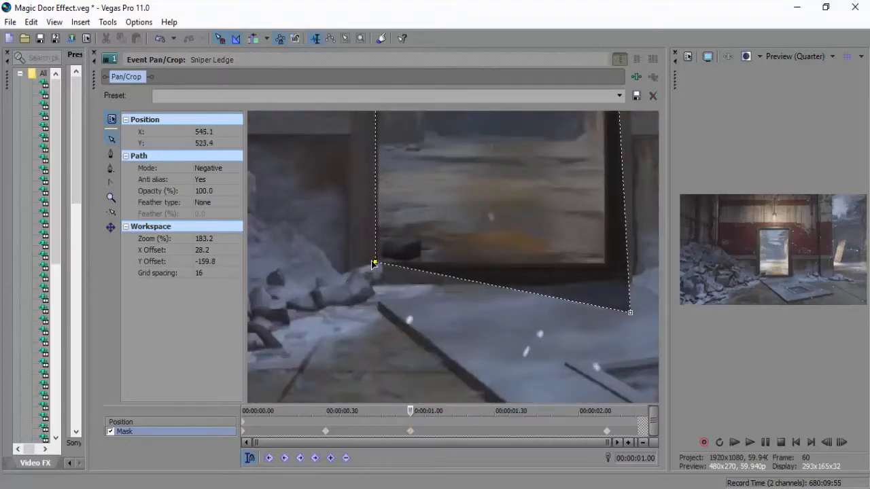
{"action": "left_click_drag", "start_coordinate": [629, 312], "coordinate": [606, 264]}
Fine-tune the mask's upper-right, lower-left and upper-left corners against the door frame at 00:00:01.00.
{"action": "left_click_drag", "start_coordinate": [590, 156], "coordinate": [519, 244]}
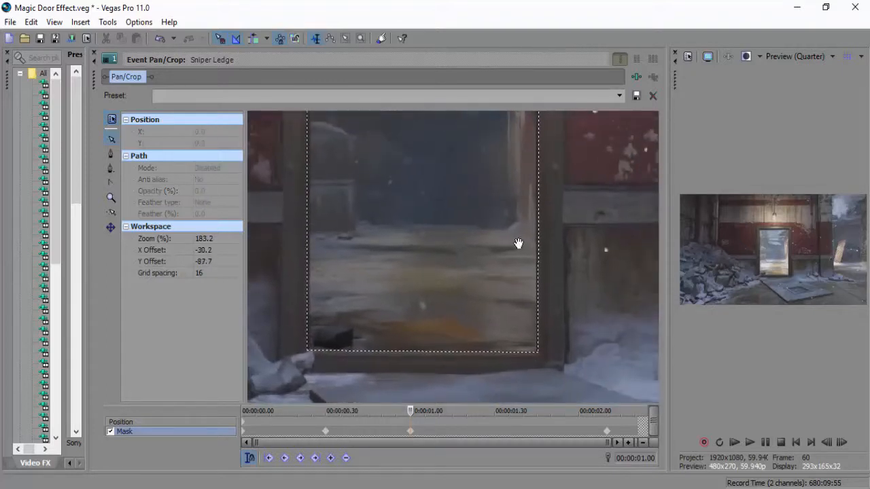
{"action": "left_click_drag", "start_coordinate": [514, 171], "coordinate": [494, 309]}
{"action": "left_click_drag", "start_coordinate": [518, 128], "coordinate": [515, 128]}
{"action": "left_click_drag", "start_coordinate": [416, 225], "coordinate": [445, 140]}
{"action": "left_click_drag", "start_coordinate": [413, 324], "coordinate": [416, 325]}
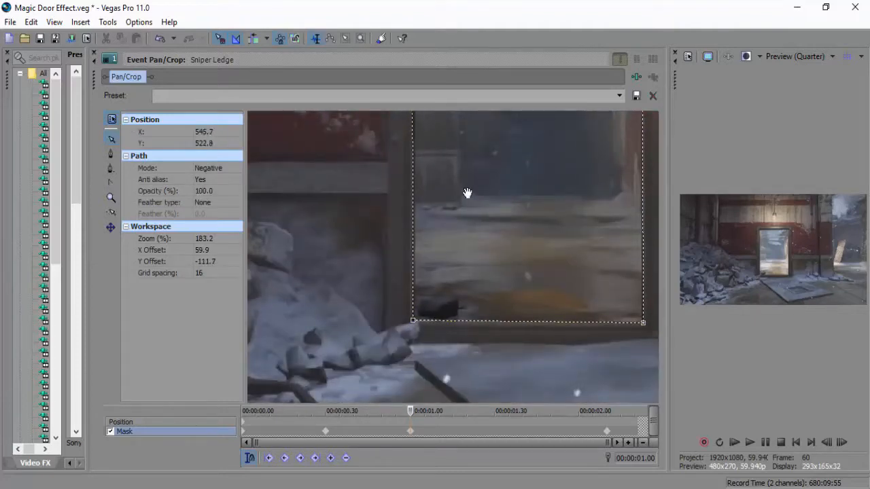
{"action": "left_click_drag", "start_coordinate": [435, 116], "coordinate": [431, 254]}
{"action": "left_click_drag", "start_coordinate": [434, 158], "coordinate": [435, 259]}
{"action": "left_click", "coordinate": [410, 201]}
{"action": "left_click_drag", "start_coordinate": [410, 203], "coordinate": [410, 204]}
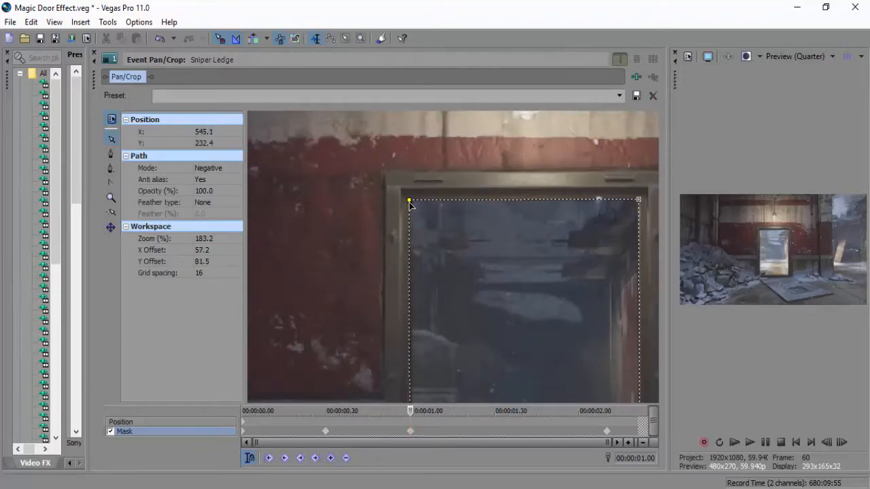
Step back to 00:00:00.45 and add a mask keyframe by fitting the two lower corners to the doorway's bottom edge.
{"action": "left_click_drag", "start_coordinate": [454, 290], "coordinate": [345, 158]}
{"action": "left_click_drag", "start_coordinate": [425, 275], "coordinate": [446, 157]}
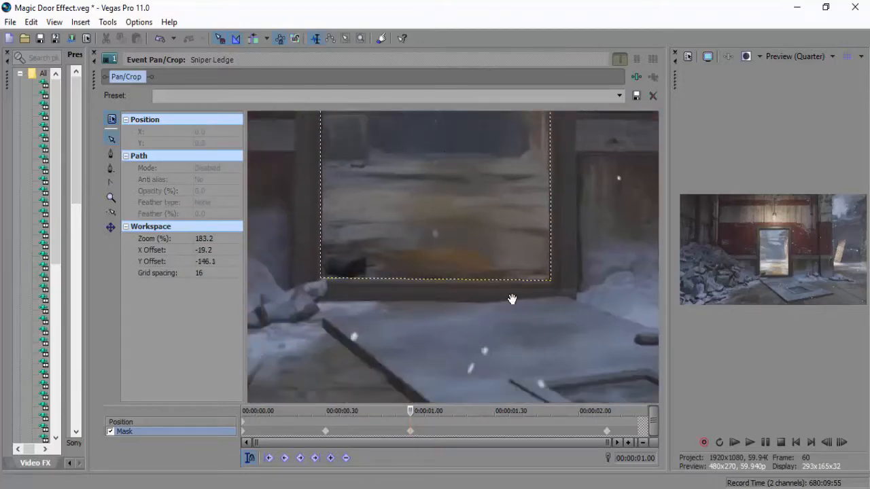
{"action": "left_click", "coordinate": [826, 443]}
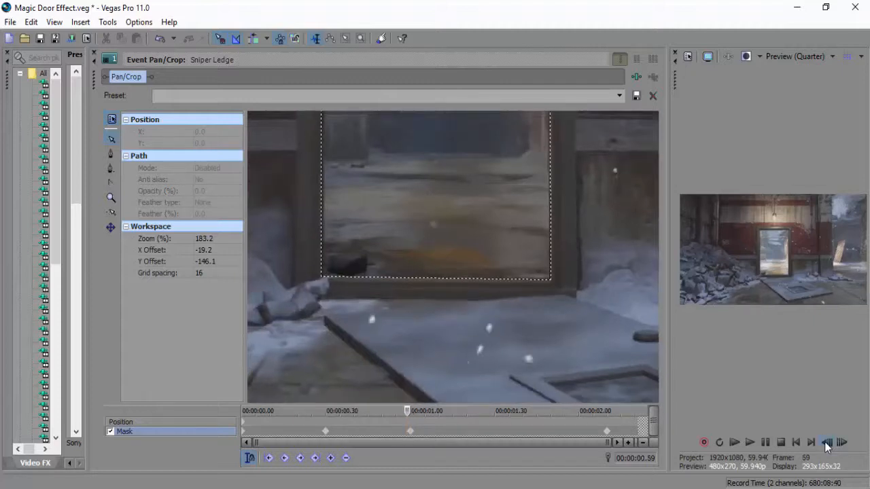
{"action": "left_click", "coordinate": [827, 443]}
{"action": "left_click", "coordinate": [826, 444]}
{"action": "left_click_drag", "start_coordinate": [549, 268], "coordinate": [548, 264]}
{"action": "left_click_drag", "start_coordinate": [334, 266], "coordinate": [336, 265]}
Fit the mask's two upper corners to the doorway at 00:00:00.45 and check the frames up to 00:00:01.08.
{"action": "left_click_drag", "start_coordinate": [379, 176], "coordinate": [373, 257]}
{"action": "left_click_drag", "start_coordinate": [331, 176], "coordinate": [331, 178]}
{"action": "left_click_drag", "start_coordinate": [544, 174], "coordinate": [546, 178]}
{"action": "left_click_drag", "start_coordinate": [481, 322], "coordinate": [476, 197]}
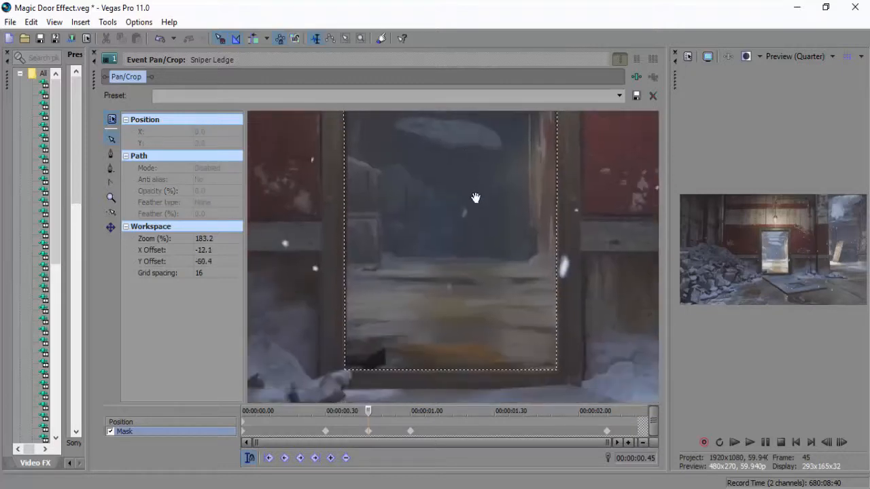
{"action": "left_click", "coordinate": [841, 443]}
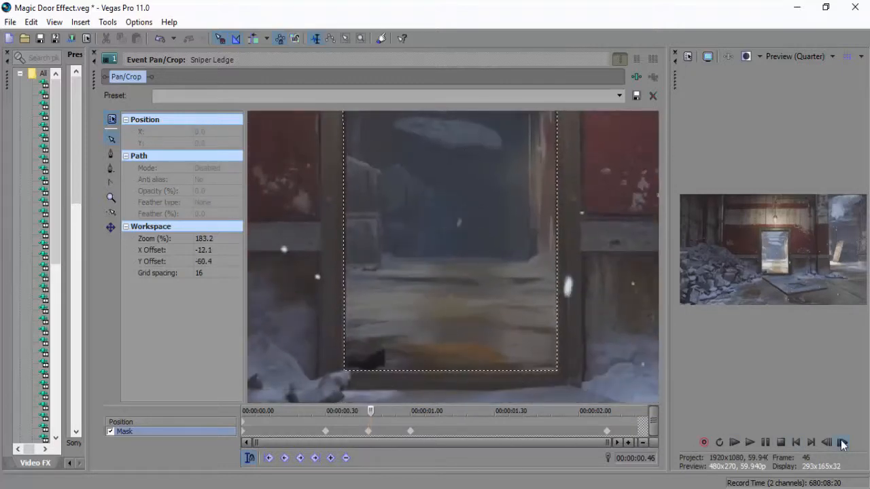
{"action": "left_click", "coordinate": [840, 442]}
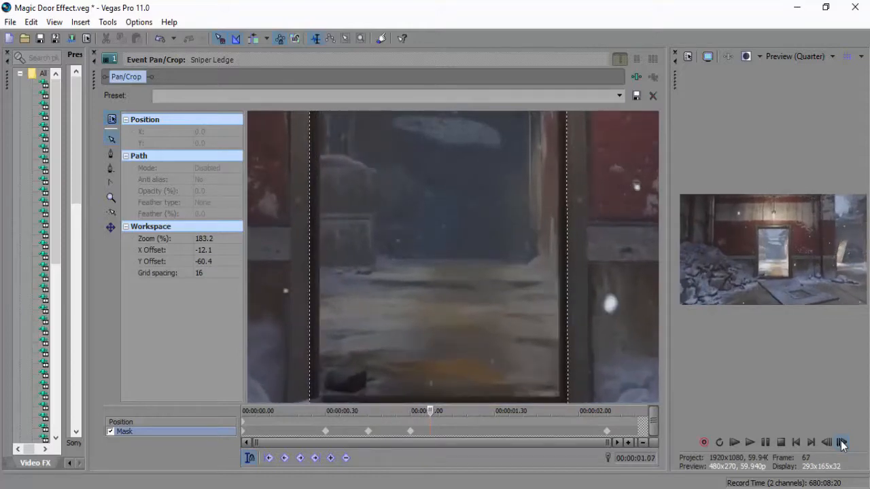
{"action": "left_click", "coordinate": [840, 442]}
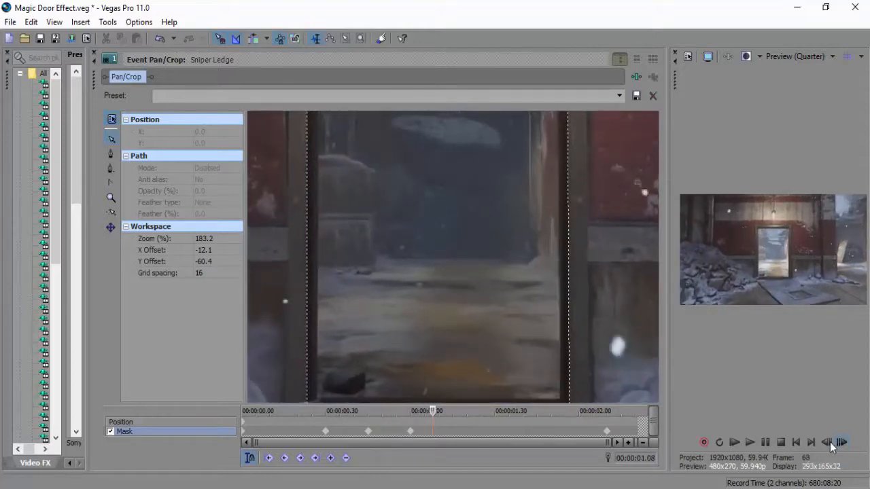
At 00:00:01.30, add a mask keyframe by fitting both upper mask corners to the doorway's inner frame.
{"action": "left_click", "coordinate": [493, 429]}
{"action": "left_click_drag", "start_coordinate": [473, 217], "coordinate": [453, 399]}
{"action": "left_click_drag", "start_coordinate": [513, 181], "coordinate": [515, 202]}
{"action": "left_click_drag", "start_coordinate": [574, 134], "coordinate": [568, 174]}
{"action": "left_click_drag", "start_coordinate": [335, 281], "coordinate": [443, 280]}
{"action": "left_click", "coordinate": [337, 141]}
{"action": "left_click_drag", "start_coordinate": [338, 141], "coordinate": [373, 173]}
Fit the mask's two lower corners to the bottom corners of the doorway at 00:00:01.30.
{"action": "left_click", "coordinate": [408, 286]}
{"action": "left_click_drag", "start_coordinate": [408, 286], "coordinate": [414, 112]}
{"action": "left_click_drag", "start_coordinate": [431, 331], "coordinate": [428, 146]}
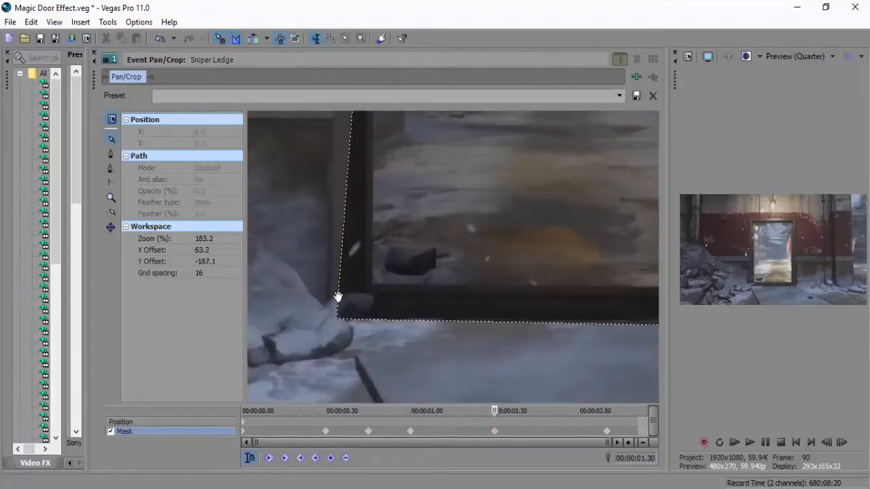
{"action": "mouse_move", "coordinate": [337, 317]}
{"action": "left_mouse_down"}
{"action": "mouse_move", "coordinate": [362, 275]}
{"action": "mouse_move", "coordinate": [373, 286]}
{"action": "left_mouse_up"}
{"action": "left_click_drag", "start_coordinate": [391, 326], "coordinate": [267, 321]}
{"action": "left_click_drag", "start_coordinate": [482, 300], "coordinate": [565, 257]}
Step back to 00:00:01.15 and add a mask keyframe by correcting the two upper corners to the door frame.
{"action": "left_click", "coordinate": [824, 439]}
{"action": "left_click", "coordinate": [825, 442]}
{"action": "left_click", "coordinate": [825, 441]}
{"action": "left_click_drag", "start_coordinate": [514, 117], "coordinate": [518, 413]}
{"action": "left_click_drag", "start_coordinate": [569, 181], "coordinate": [565, 182]}
{"action": "left_click_drag", "start_coordinate": [309, 180], "coordinate": [307, 182]}
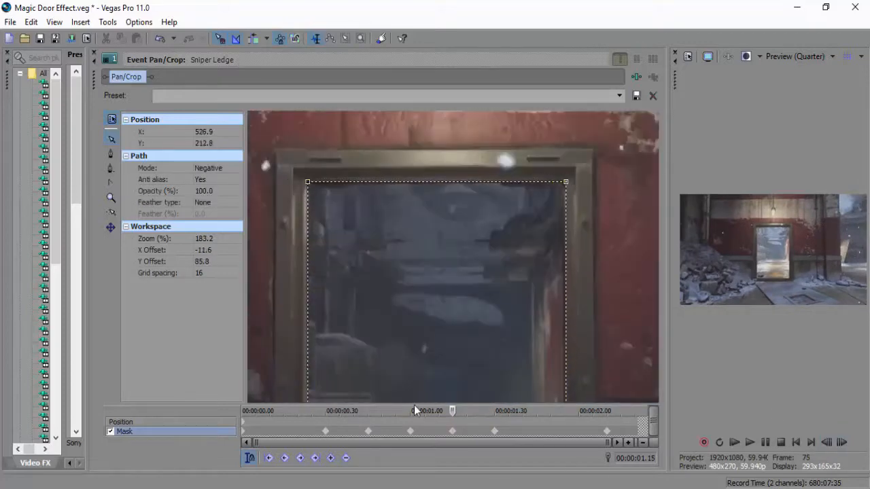
Step forward to 00:00:01.45 and add a mask keyframe by fitting the two upper corners to the door frame.
{"action": "left_click", "coordinate": [829, 442]}
{"action": "left_click", "coordinate": [843, 442]}
{"action": "left_click", "coordinate": [847, 445]}
{"action": "left_click_drag", "start_coordinate": [492, 278], "coordinate": [487, 377]}
{"action": "left_click_drag", "start_coordinate": [599, 193], "coordinate": [604, 197]}
{"action": "left_click_drag", "start_coordinate": [404, 246], "coordinate": [500, 250]}
{"action": "left_click_drag", "start_coordinate": [346, 193], "coordinate": [344, 195]}
Fit the mask's two lower corners to the bottom of the doorway at 00:00:01.45.
{"action": "left_click_drag", "start_coordinate": [409, 398], "coordinate": [397, 311]}
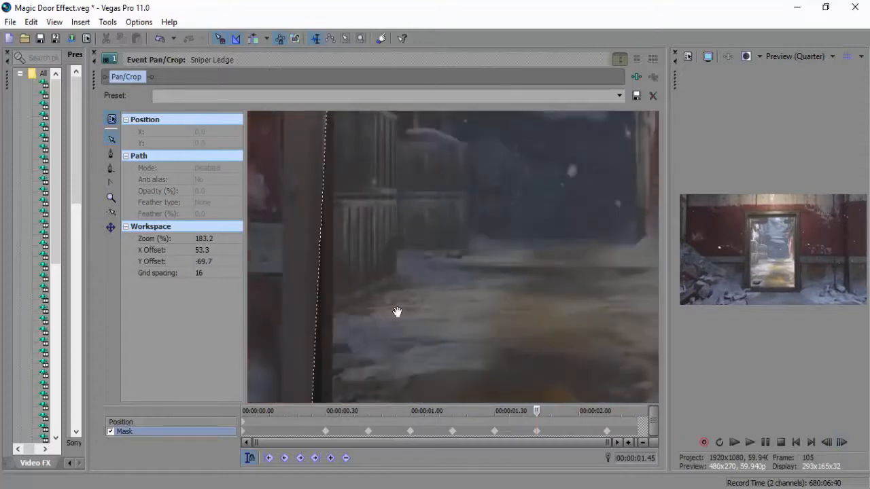
{"action": "left_click_drag", "start_coordinate": [348, 263], "coordinate": [372, 242]}
{"action": "left_click_drag", "start_coordinate": [434, 281], "coordinate": [176, 296]}
{"action": "left_click", "coordinate": [471, 286]}
{"action": "left_click_drag", "start_coordinate": [471, 285], "coordinate": [474, 265]}
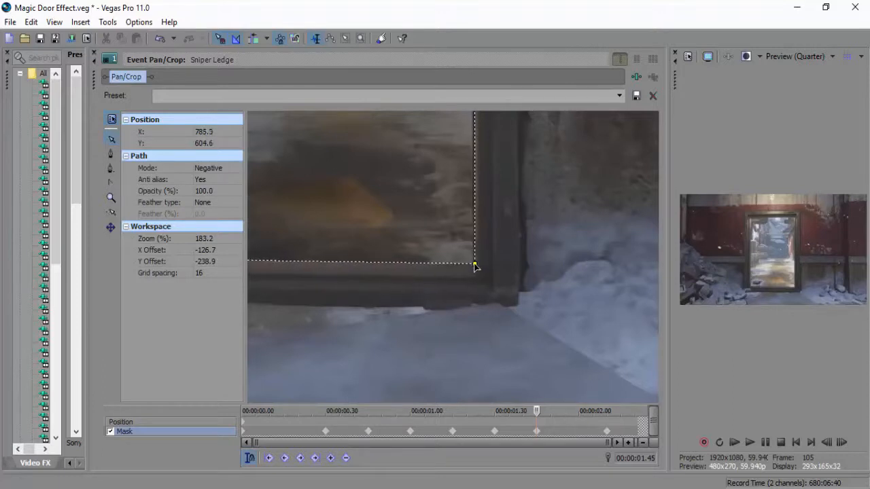
{"action": "left_click_drag", "start_coordinate": [478, 312], "coordinate": [462, 295]}
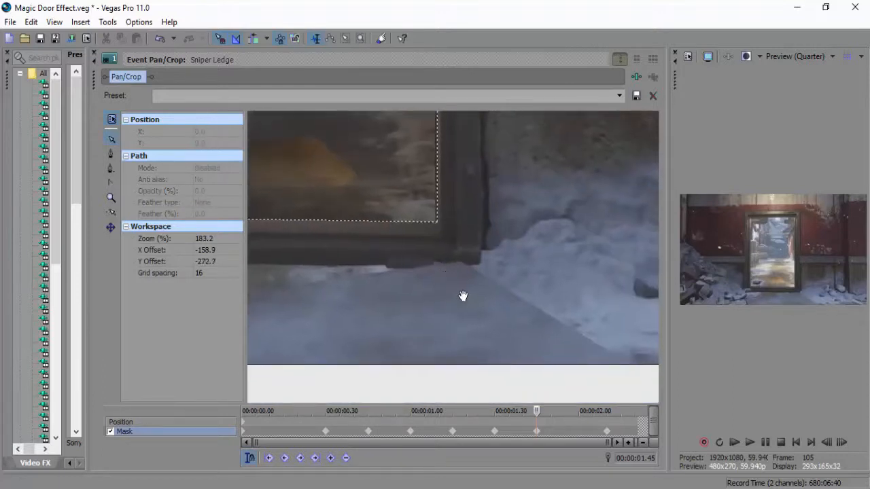
Move to 00:00:02.00 and add a mask keyframe by fitting the two lower corners to the doorway's bottom edge.
{"action": "left_click", "coordinate": [573, 430]}
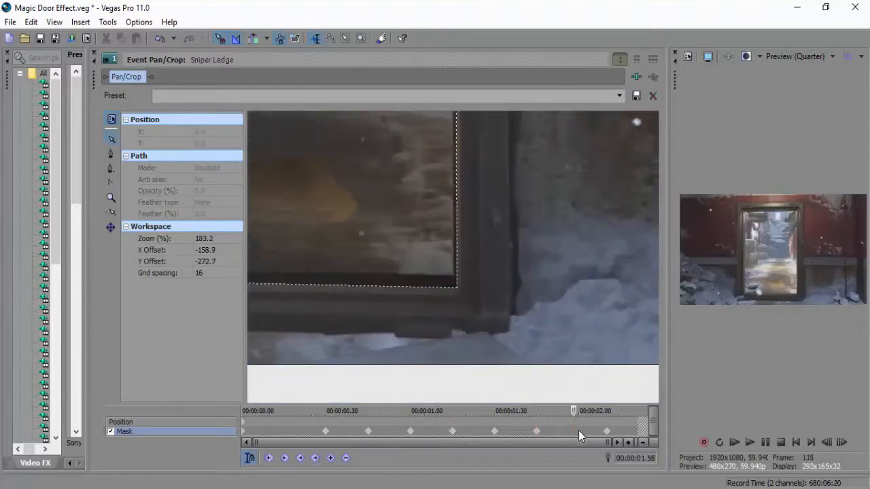
{"action": "left_click", "coordinate": [580, 430]}
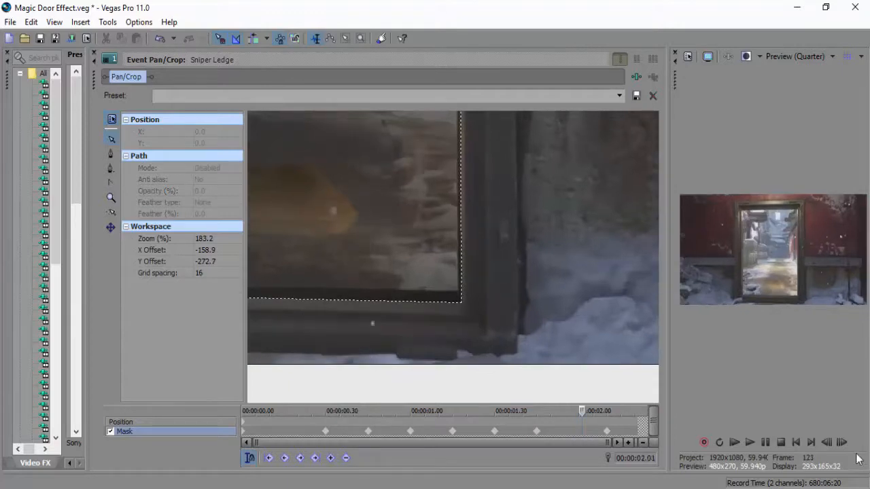
{"action": "left_click", "coordinate": [827, 443]}
{"action": "left_click_drag", "start_coordinate": [462, 301], "coordinate": [459, 290]}
{"action": "left_click_drag", "start_coordinate": [306, 329], "coordinate": [525, 338]}
{"action": "left_click_drag", "start_coordinate": [358, 299], "coordinate": [367, 290]}
Fit the mask's upper-left and upper-right corners to the door frame at 00:00:02.00.
{"action": "left_click_drag", "start_coordinate": [490, 197], "coordinate": [515, 462]}
{"action": "left_click_drag", "start_coordinate": [462, 136], "coordinate": [488, 400]}
{"action": "left_click_drag", "start_coordinate": [411, 133], "coordinate": [418, 142]}
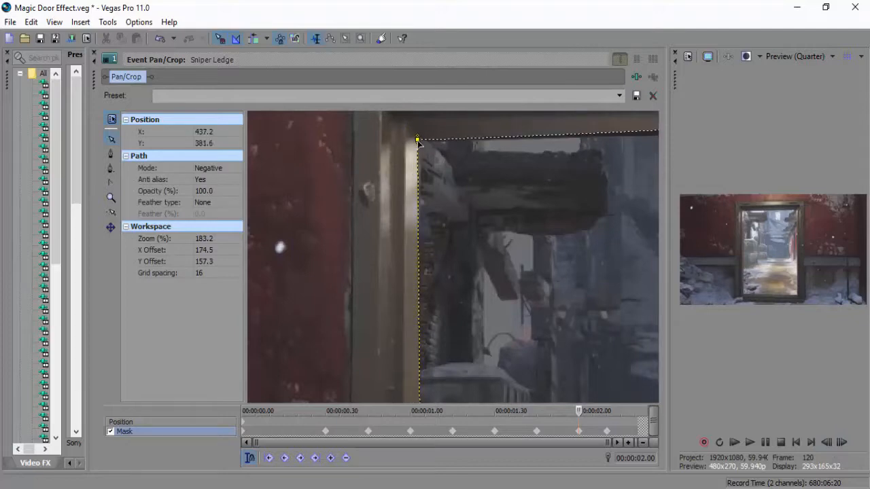
{"action": "left_click_drag", "start_coordinate": [611, 210], "coordinate": [360, 235]}
{"action": "left_click_drag", "start_coordinate": [616, 146], "coordinate": [614, 157]}
Step forward to 00:00:02.13 and examine how the mask fits the whole doorway on the closing frames.
{"action": "left_click_drag", "start_coordinate": [580, 295], "coordinate": [506, 88]}
{"action": "left_click_drag", "start_coordinate": [530, 390], "coordinate": [456, 252]}
{"action": "left_click", "coordinate": [843, 443]}
{"action": "left_click", "coordinate": [843, 443]}
{"action": "left_click", "coordinate": [842, 442]}
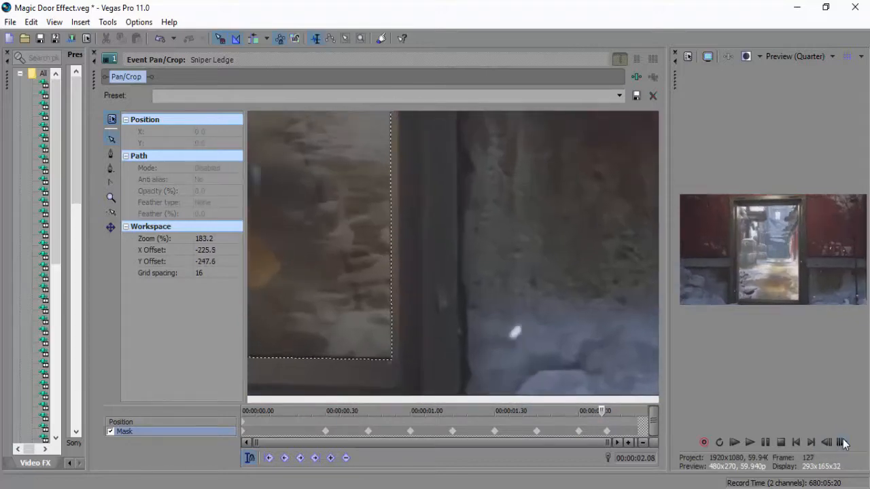
{"action": "left_click", "coordinate": [843, 443]}
{"action": "left_click", "coordinate": [843, 443]}
{"action": "left_click", "coordinate": [842, 442]}
{"action": "left_click", "coordinate": [842, 443]}
{"action": "left_click", "coordinate": [842, 443]}
{"action": "left_click", "coordinate": [842, 443]}
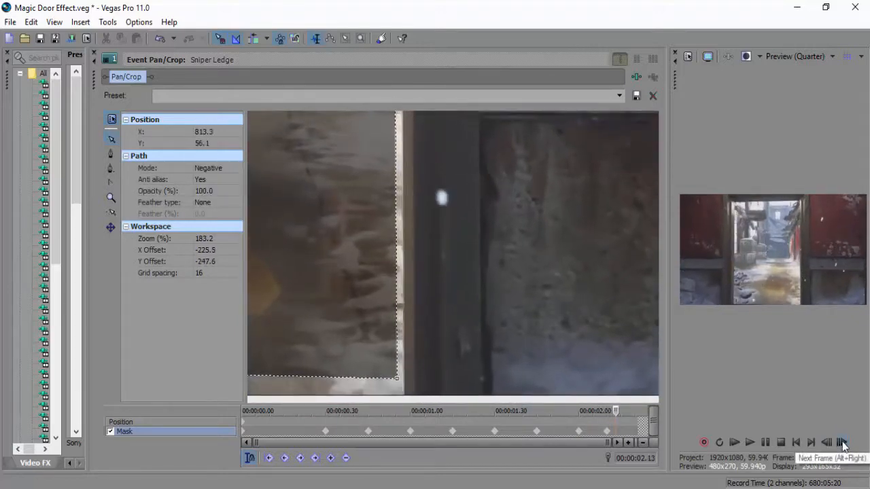
{"action": "left_click_drag", "start_coordinate": [322, 324], "coordinate": [466, 248]}
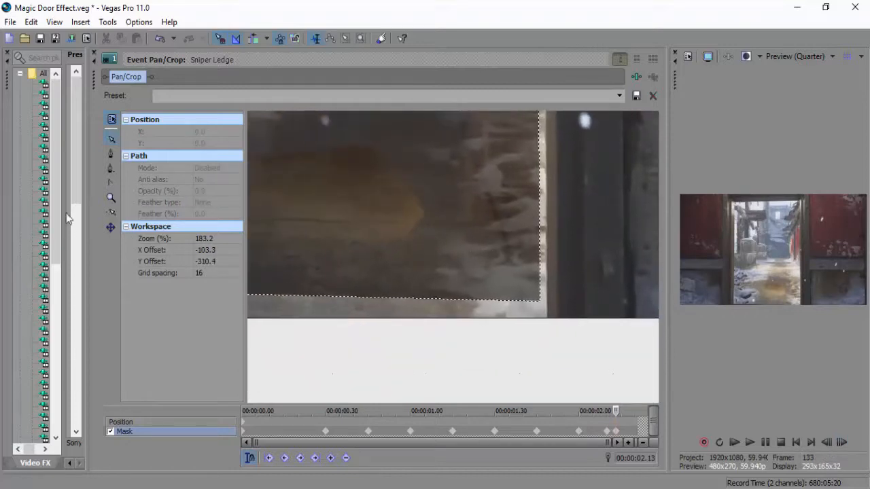
{"action": "left_click", "coordinate": [110, 198]}
{"action": "right_click", "coordinate": [384, 229]}
{"action": "right_click", "coordinate": [399, 227]}
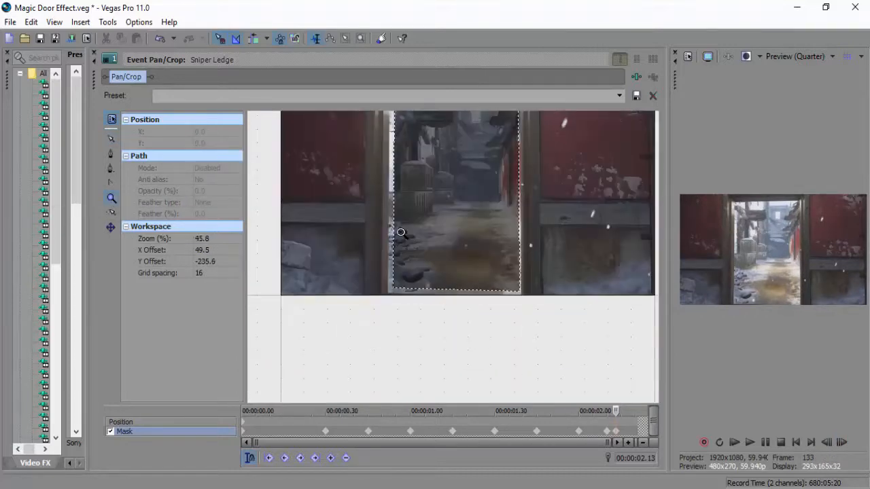
{"action": "right_click", "coordinate": [458, 204]}
{"action": "left_click", "coordinate": [483, 206]}
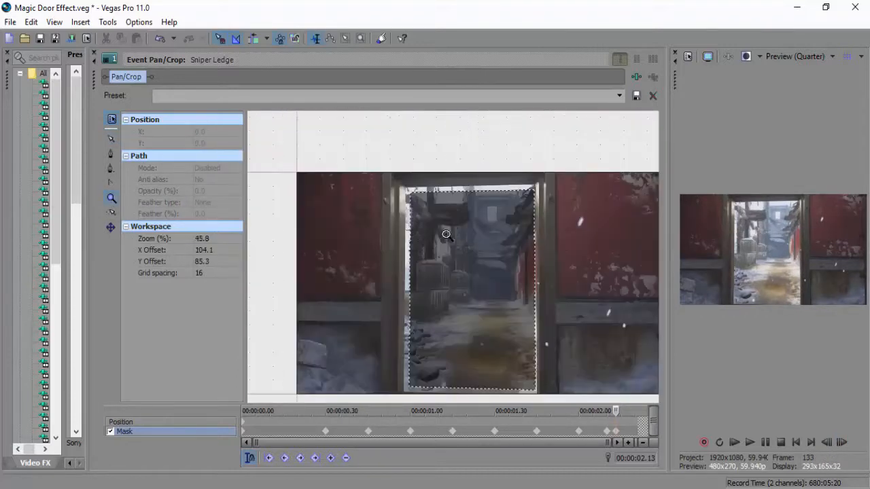
Return to the first mask keyframe and step through the opening frames to check the mask's movement.
{"action": "left_click", "coordinate": [547, 436]}
{"action": "left_click", "coordinate": [242, 433]}
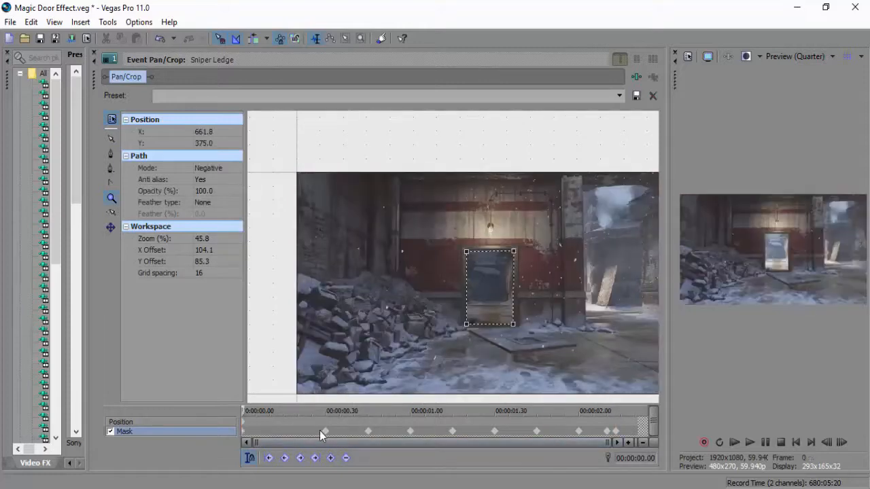
{"action": "left_click", "coordinate": [842, 440]}
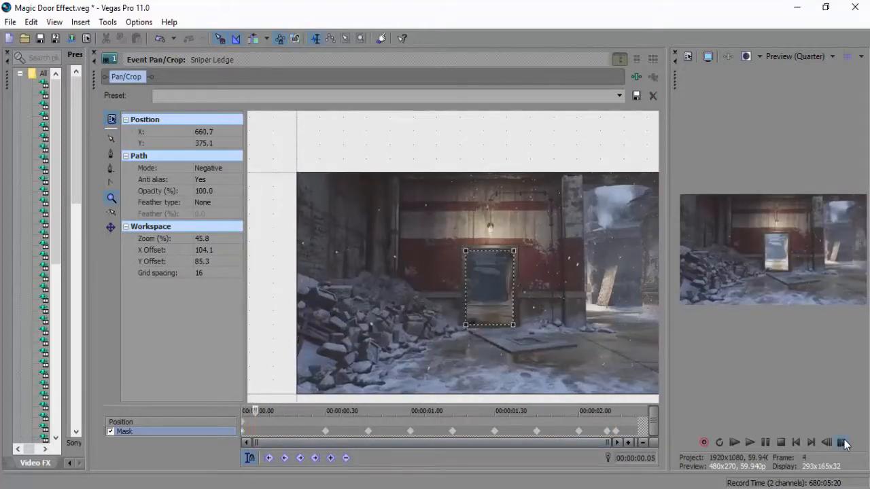
Bring the timeline back into view and apply the Color Corrector (Secondary) effect with the Censor preset to the upper-track Sniper Ledge clip.
{"action": "left_click_drag", "start_coordinate": [340, 472], "coordinate": [341, 285]}
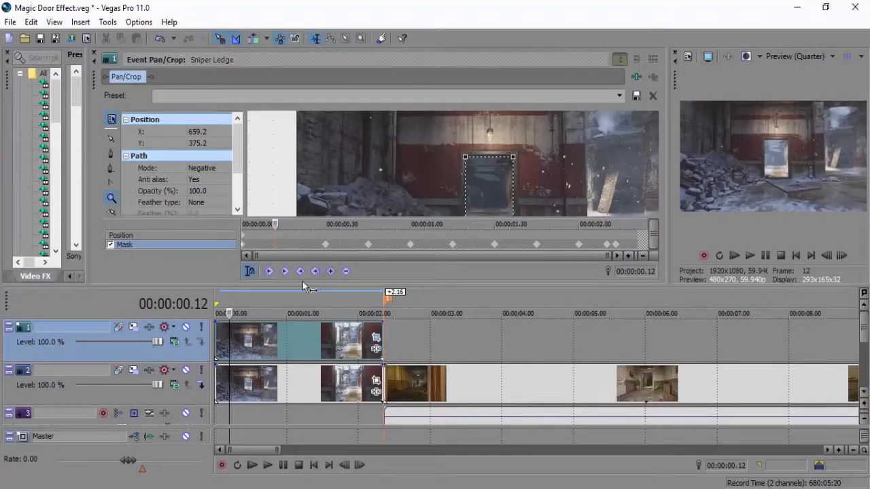
{"action": "left_click", "coordinate": [35, 276]}
{"action": "left_click_drag", "start_coordinate": [257, 168], "coordinate": [299, 355]}
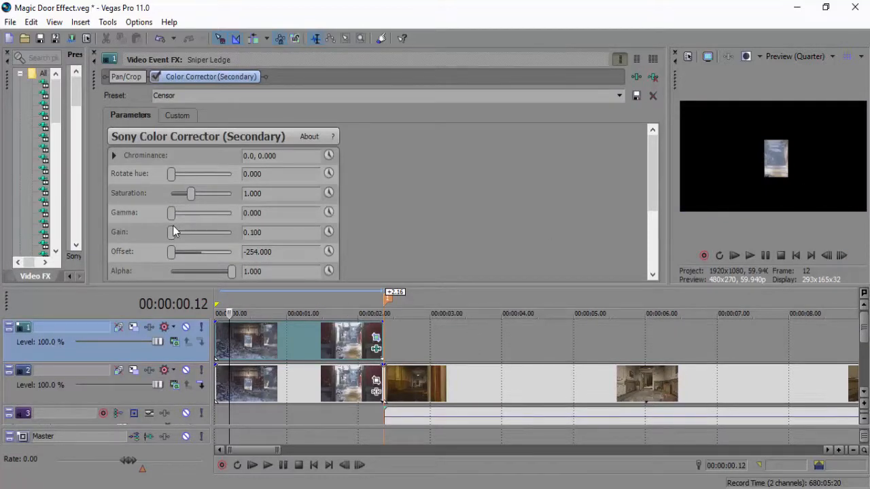
Set the Color Corrector (Secondary) gamma to 0.800, gain to 0.640 and offset to -29.411, and play the clip to check the mask.
{"action": "left_click_drag", "start_coordinate": [171, 216], "coordinate": [188, 236]}
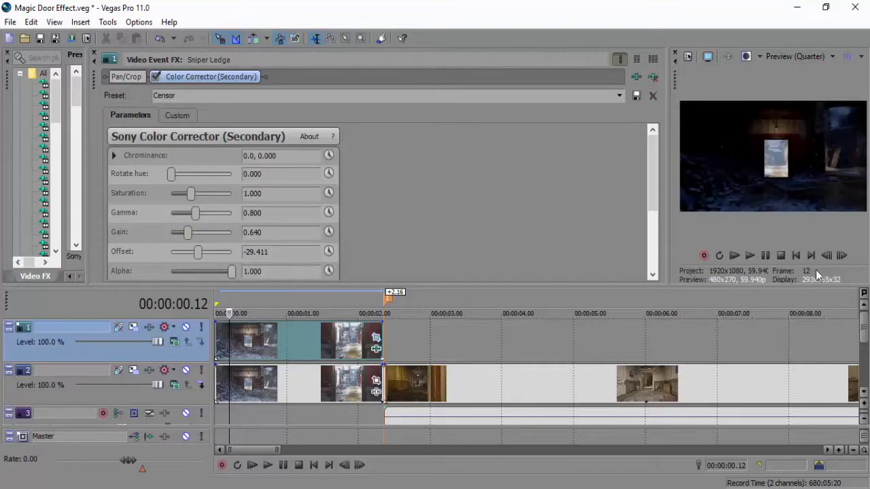
{"action": "left_click", "coordinate": [749, 256]}
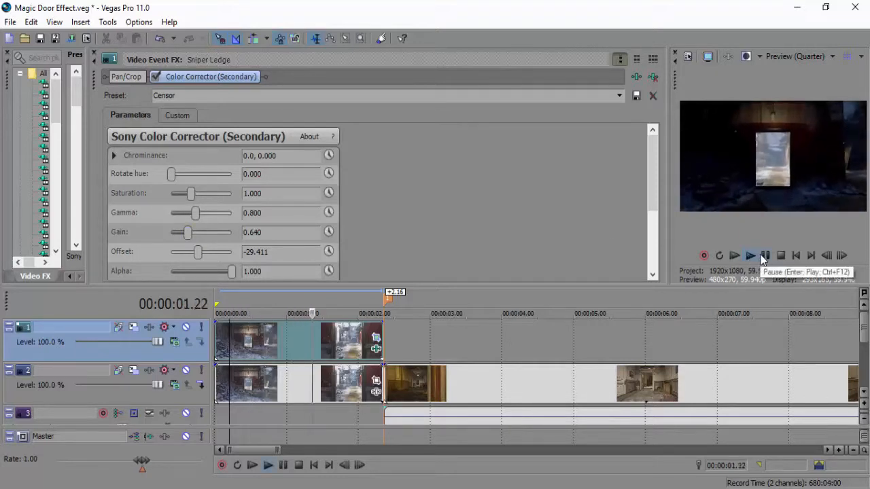
Stop playback and step back through the closing frames to check how the mask fits the doorway.
{"action": "left_click", "coordinate": [762, 255]}
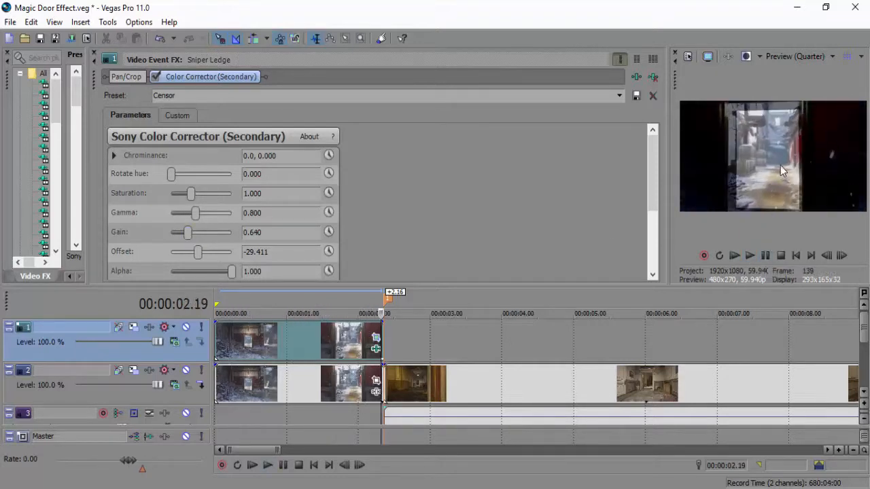
{"action": "left_click", "coordinate": [830, 253]}
{"action": "left_click", "coordinate": [830, 254]}
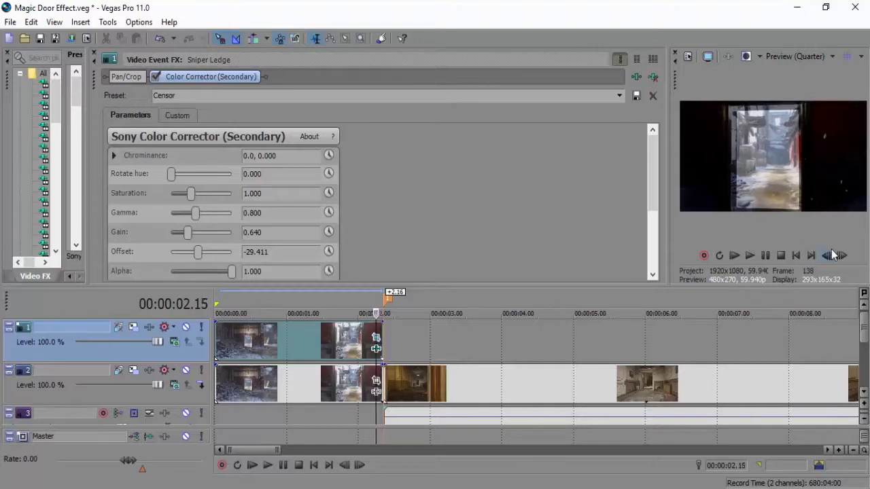
{"action": "left_click", "coordinate": [831, 254]}
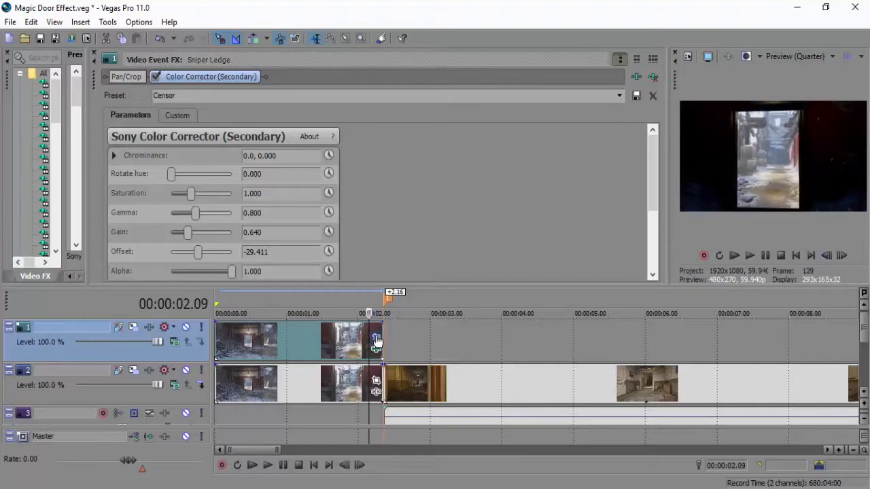
Bypass the Color Corrector (Secondary) effect on the upper-track Sniper Ledge clip.
{"action": "left_click", "coordinate": [375, 338]}
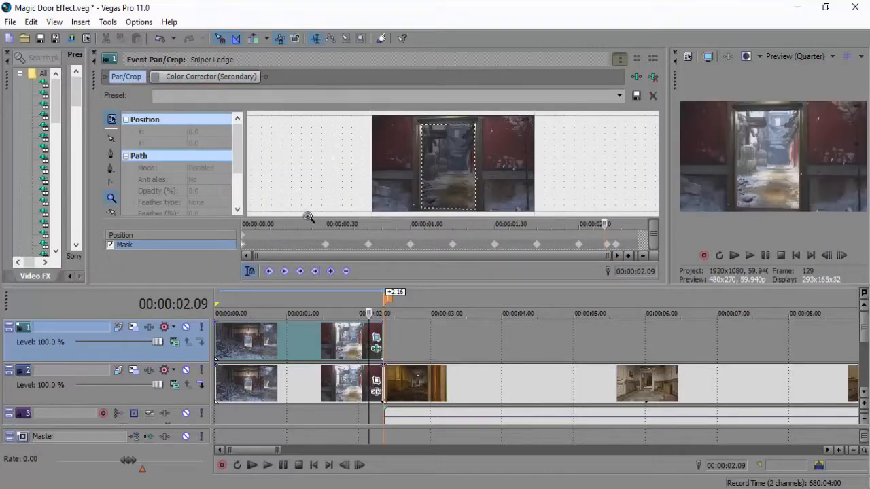
{"action": "left_click", "coordinate": [649, 80]}
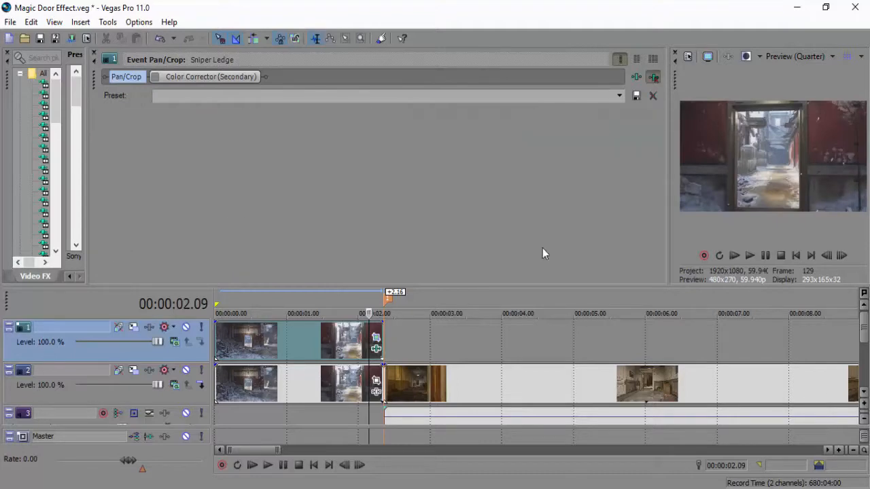
{"action": "left_click", "coordinate": [383, 338]}
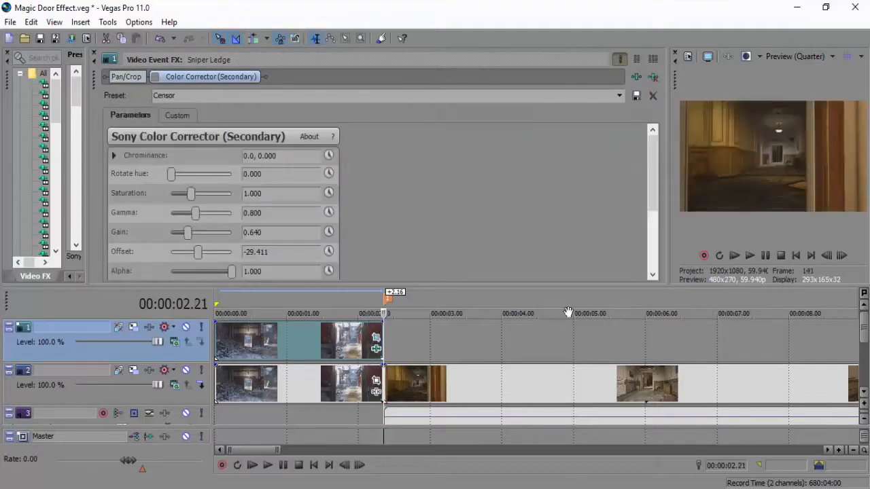
On the Sniper Ledge clip's last frame, 00:00:02.20, move the mask's four corners outward to cover the doorway, past the frame's upper and lower edges.
{"action": "left_click", "coordinate": [827, 256]}
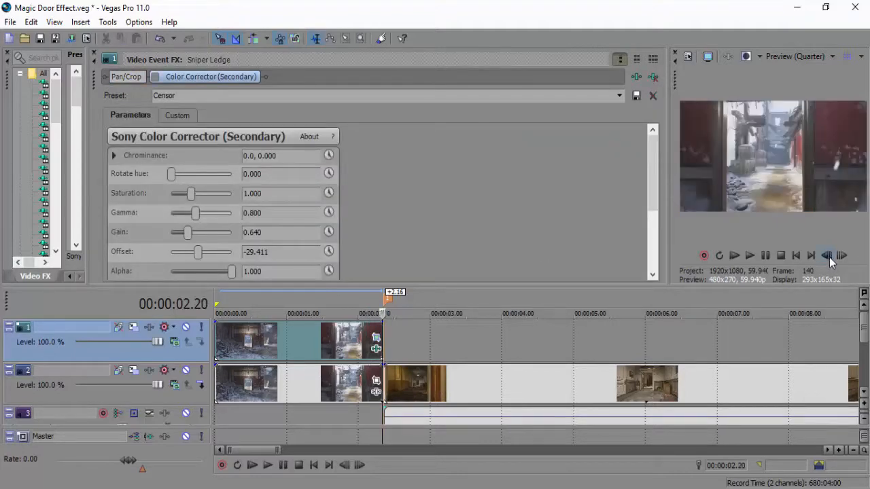
{"action": "left_click", "coordinate": [376, 338]}
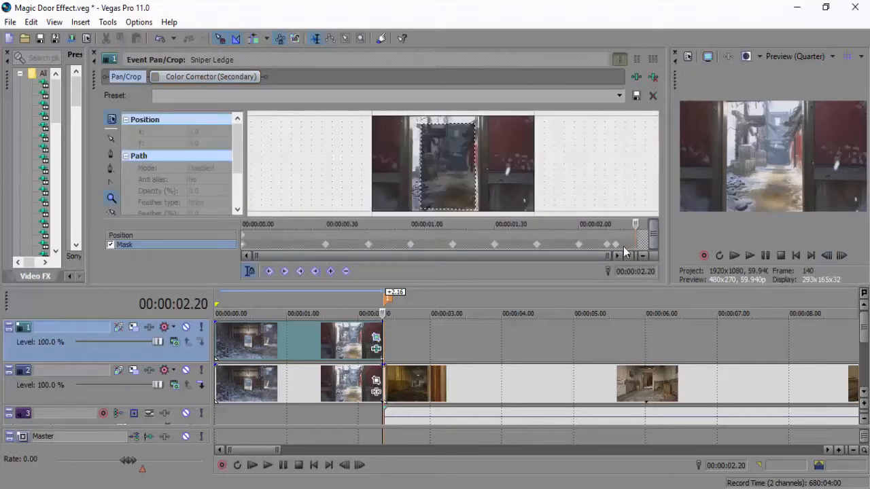
{"action": "left_click", "coordinate": [421, 125]}
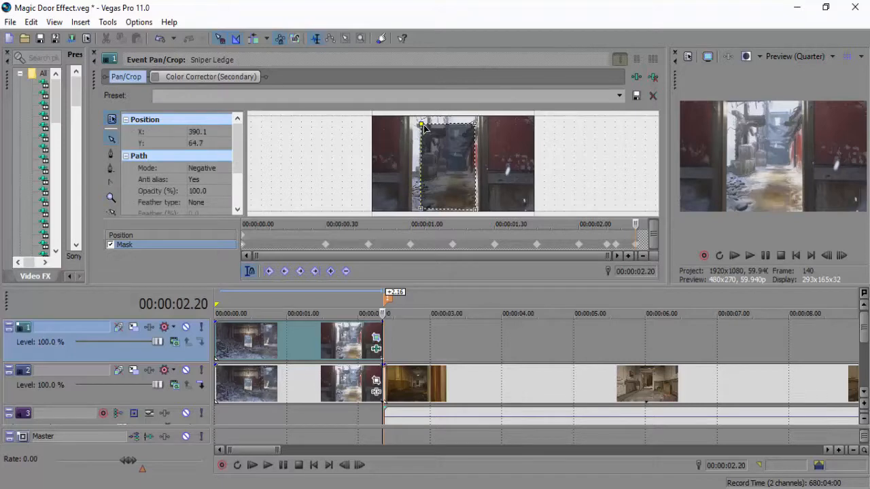
{"action": "left_click_drag", "start_coordinate": [421, 125], "coordinate": [411, 113]}
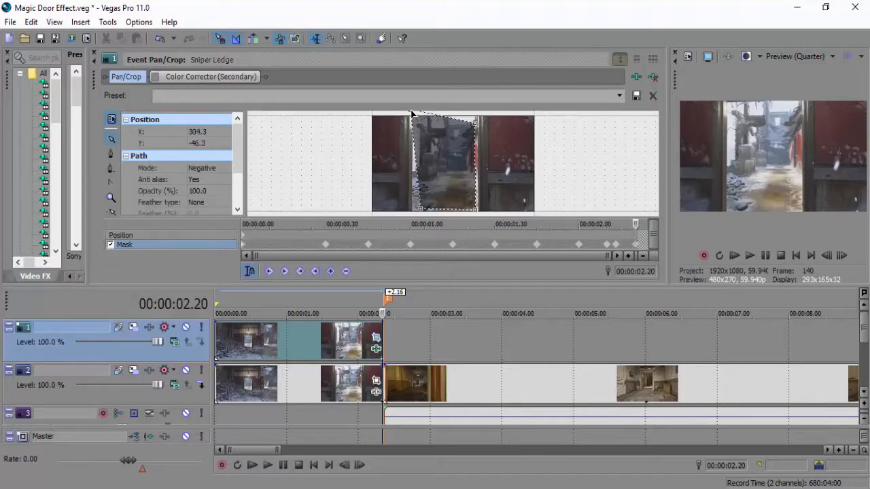
{"action": "left_click_drag", "start_coordinate": [421, 210], "coordinate": [411, 216]}
{"action": "left_click_drag", "start_coordinate": [477, 213], "coordinate": [480, 216]}
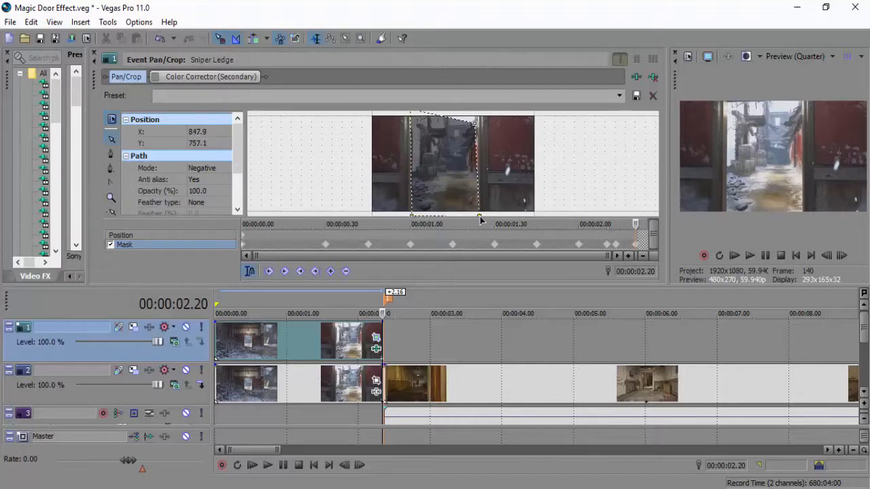
{"action": "left_click", "coordinate": [474, 123]}
{"action": "left_click_drag", "start_coordinate": [474, 123], "coordinate": [479, 116]}
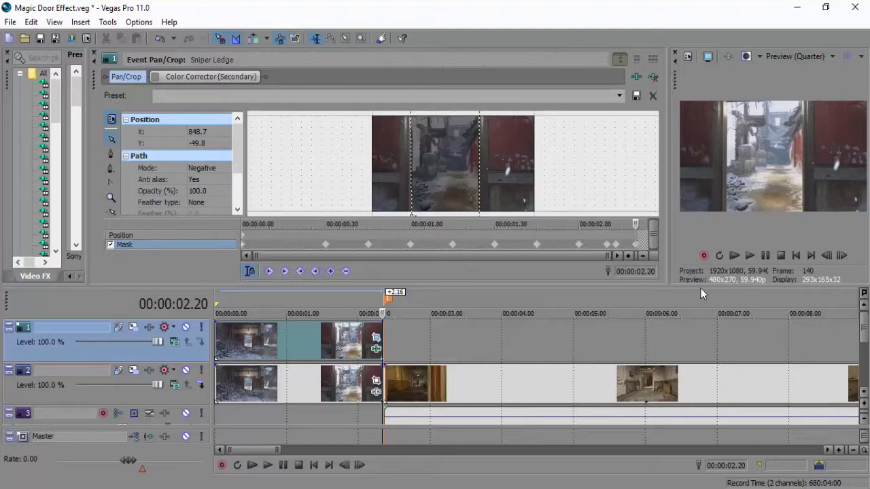
Go back to 00:00:02.13 and reshape the mask by moving all four corners onto the inner edges of the door frame.
{"action": "left_click", "coordinate": [826, 257]}
{"action": "left_click", "coordinate": [826, 256]}
{"action": "left_click", "coordinate": [826, 257]}
{"action": "left_click", "coordinate": [825, 256]}
{"action": "left_click", "coordinate": [826, 256]}
{"action": "left_click", "coordinate": [826, 257]}
{"action": "left_click", "coordinate": [826, 257]}
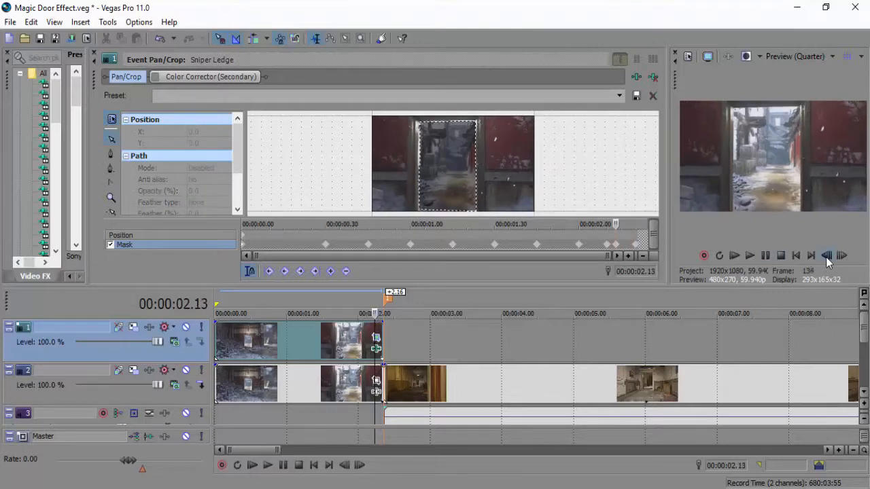
{"action": "left_click", "coordinate": [419, 124]}
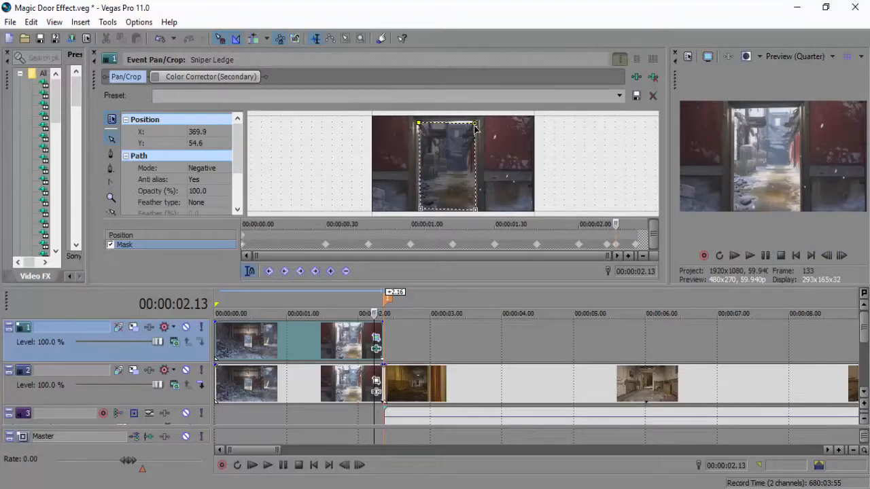
{"action": "left_click_drag", "start_coordinate": [477, 126], "coordinate": [476, 116]}
{"action": "left_click_drag", "start_coordinate": [478, 210], "coordinate": [475, 213]}
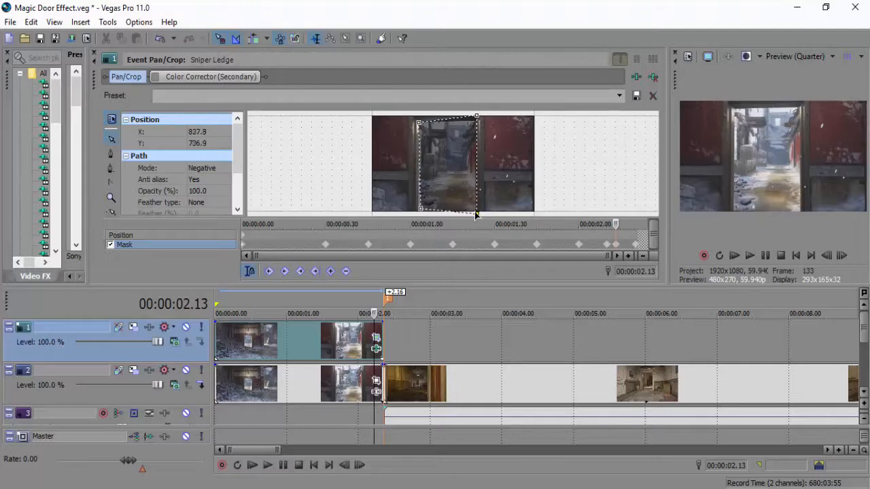
{"action": "left_click_drag", "start_coordinate": [419, 211], "coordinate": [417, 216]}
{"action": "left_click_drag", "start_coordinate": [415, 125], "coordinate": [418, 125]}
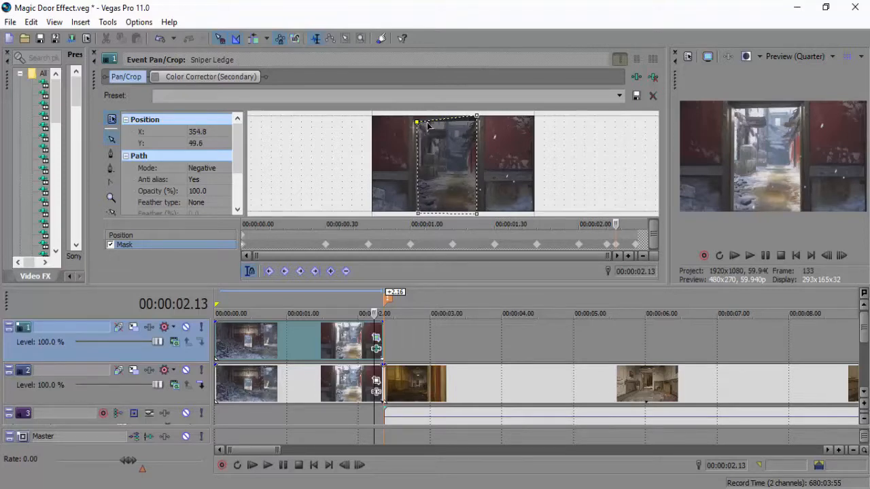
{"action": "left_click_drag", "start_coordinate": [475, 116], "coordinate": [478, 124]}
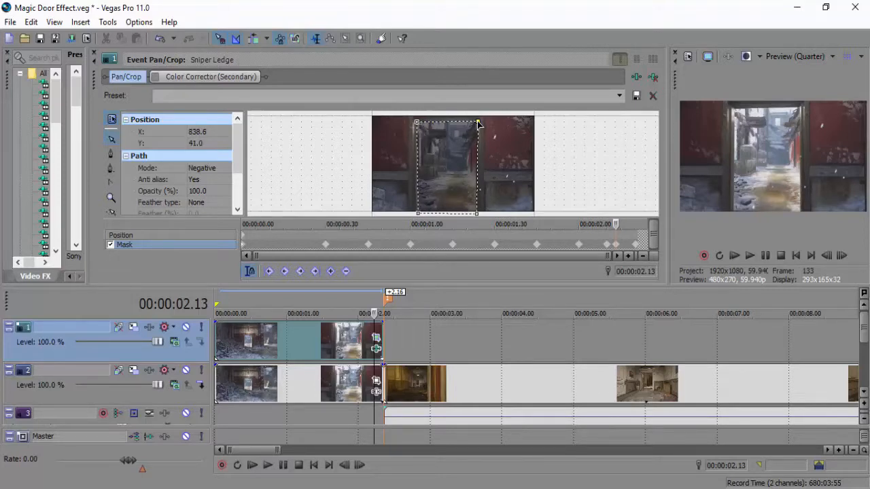
Advance to 00:00:02.16 and readjust the mask's two upper corners to match the top of the doorway.
{"action": "left_click", "coordinate": [841, 255]}
{"action": "left_click", "coordinate": [841, 256]}
{"action": "left_click", "coordinate": [841, 256]}
{"action": "left_click_drag", "start_coordinate": [479, 119], "coordinate": [479, 120]}
{"action": "left_click_drag", "start_coordinate": [415, 118], "coordinate": [415, 125]}
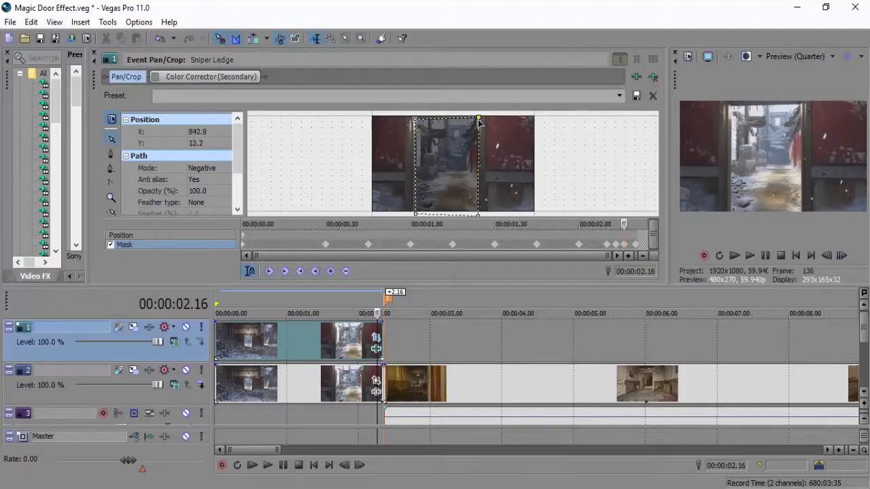
Advance to 00:00:02.19 and lower the mask's two upper corners to about the top edge of the frame.
{"action": "left_click", "coordinate": [841, 255]}
{"action": "left_click", "coordinate": [841, 255]}
{"action": "left_click", "coordinate": [841, 255]}
{"action": "left_click", "coordinate": [826, 256]}
{"action": "left_click", "coordinate": [826, 256]}
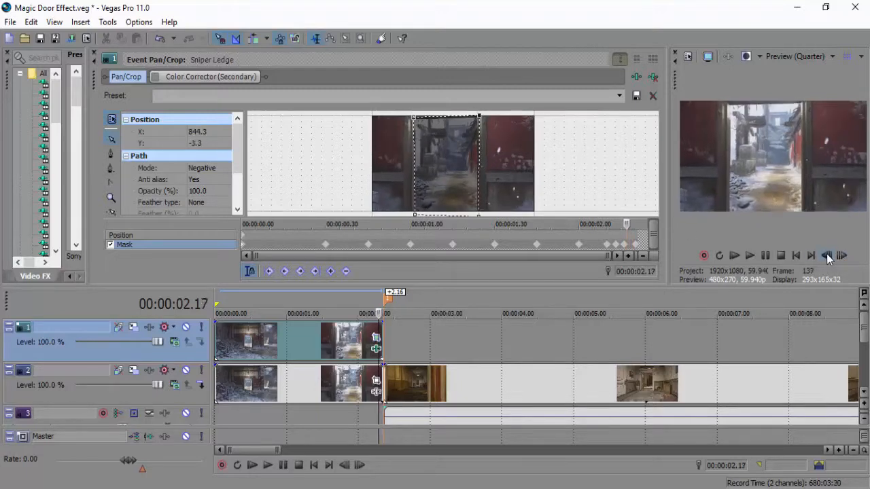
{"action": "left_click", "coordinate": [842, 256]}
{"action": "left_click", "coordinate": [843, 256]}
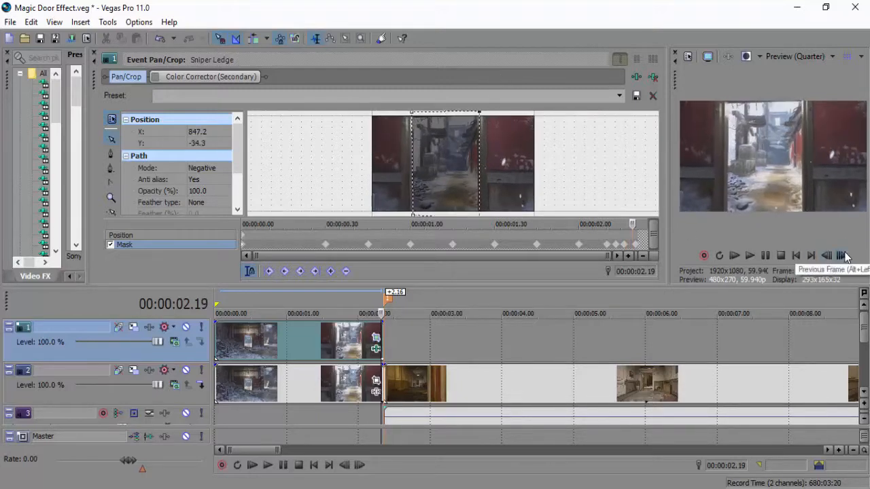
{"action": "left_click_drag", "start_coordinate": [412, 112], "coordinate": [412, 118]}
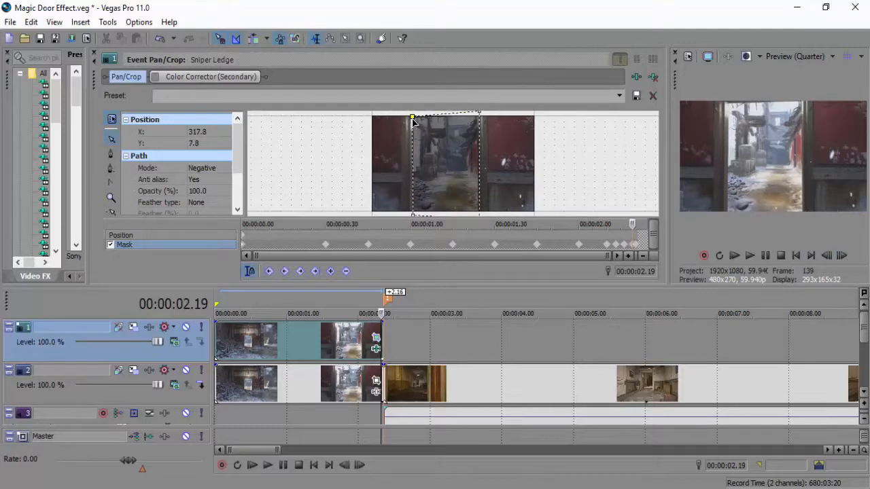
{"action": "left_click_drag", "start_coordinate": [480, 113], "coordinate": [480, 118]}
Step back frame by frame to 00:00:02.08 and examine how the adjusted mask follows the doorway.
{"action": "left_click", "coordinate": [826, 256]}
{"action": "left_click", "coordinate": [827, 256]}
{"action": "left_click", "coordinate": [826, 256]}
{"action": "left_click", "coordinate": [826, 256]}
{"action": "left_click", "coordinate": [831, 256]}
{"action": "left_click", "coordinate": [831, 256]}
{"action": "left_click", "coordinate": [842, 256]}
{"action": "left_click", "coordinate": [842, 257]}
{"action": "left_click", "coordinate": [826, 256]}
{"action": "left_click", "coordinate": [826, 257]}
{"action": "left_click", "coordinate": [826, 256]}
{"action": "left_click", "coordinate": [826, 257]}
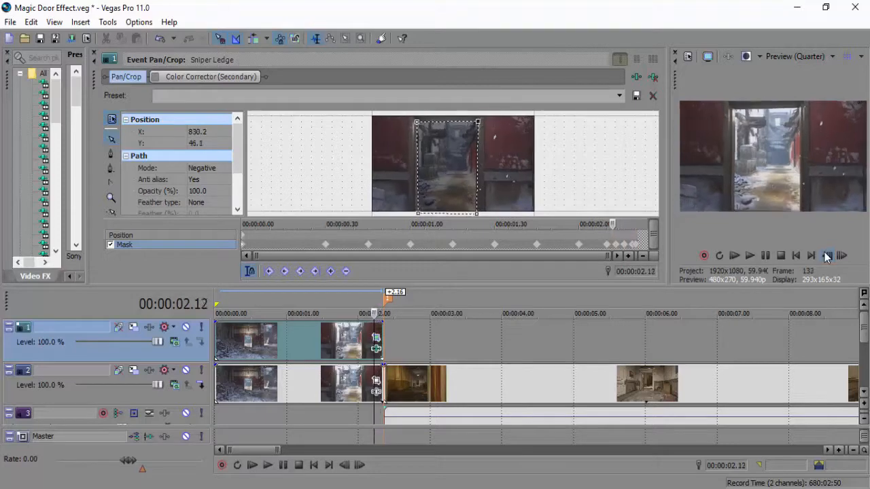
{"action": "left_click", "coordinate": [826, 256]}
{"action": "left_click", "coordinate": [826, 256]}
{"action": "left_click", "coordinate": [826, 256]}
{"action": "left_click", "coordinate": [826, 257]}
{"action": "left_click", "coordinate": [826, 257]}
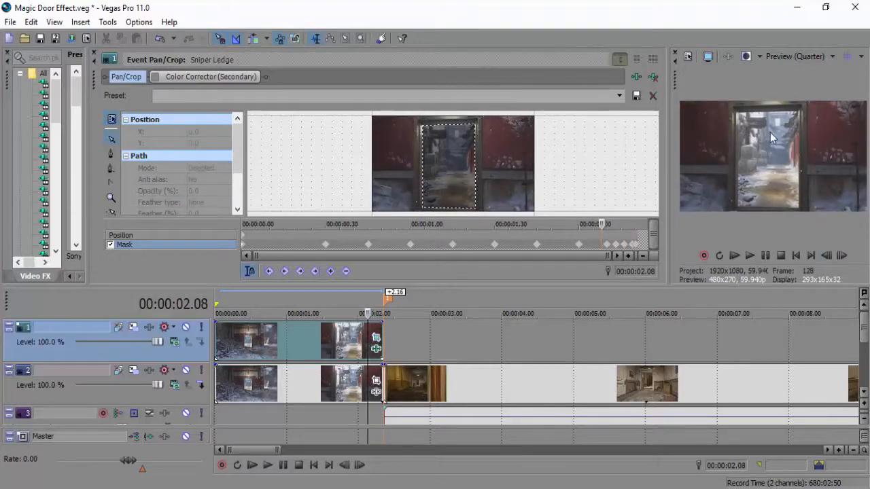
Move the yellow hallway clip on the lower track to the start of the timeline so it overlaps the whole Sniper Ledge clip.
{"action": "left_click", "coordinate": [286, 392]}
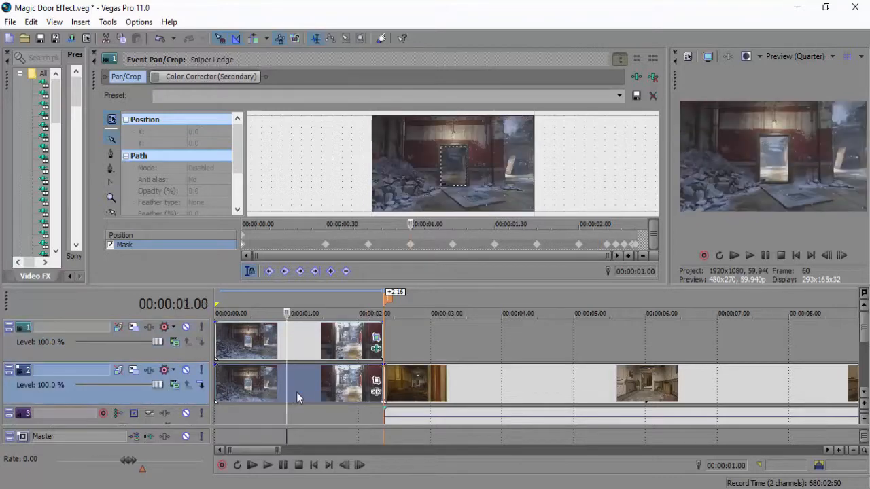
{"action": "left_click", "coordinate": [391, 386]}
{"action": "left_click_drag", "start_coordinate": [385, 377], "coordinate": [219, 381]}
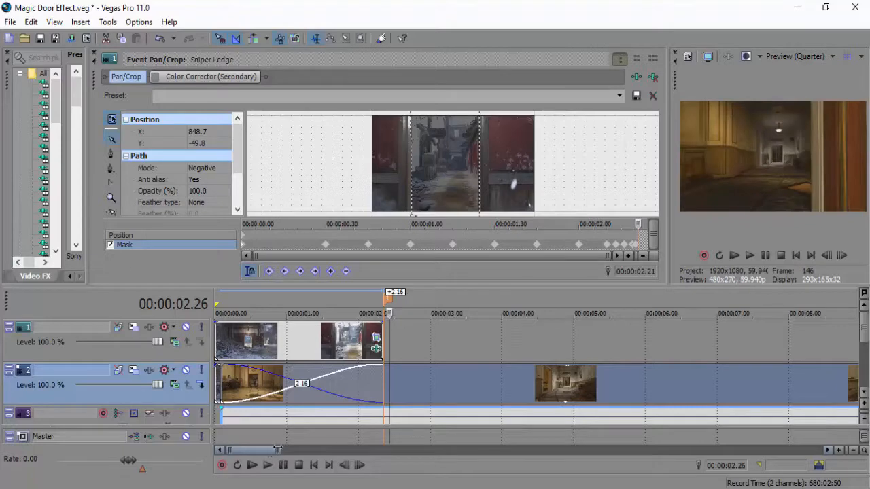
{"action": "left_click_drag", "start_coordinate": [277, 449], "coordinate": [246, 445]}
{"action": "left_click_drag", "start_coordinate": [262, 374], "coordinate": [222, 377]}
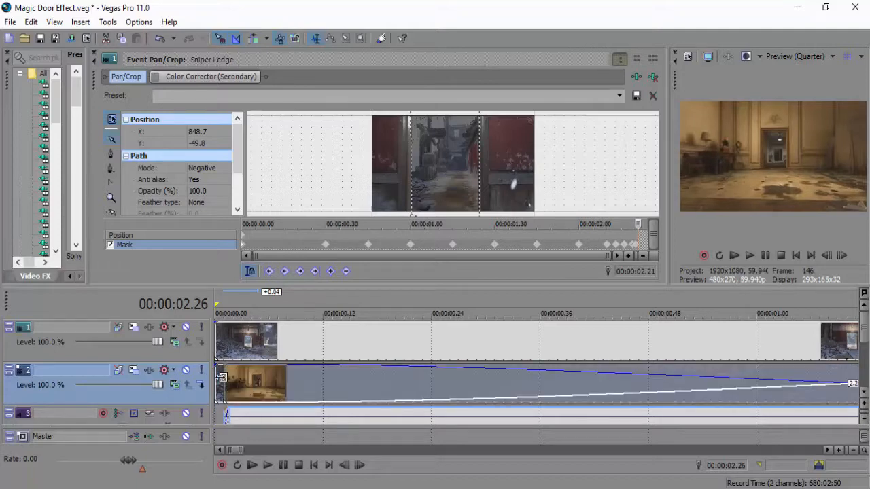
{"action": "left_click", "coordinate": [226, 382]}
{"action": "left_click", "coordinate": [845, 256]}
{"action": "left_click", "coordinate": [844, 257]}
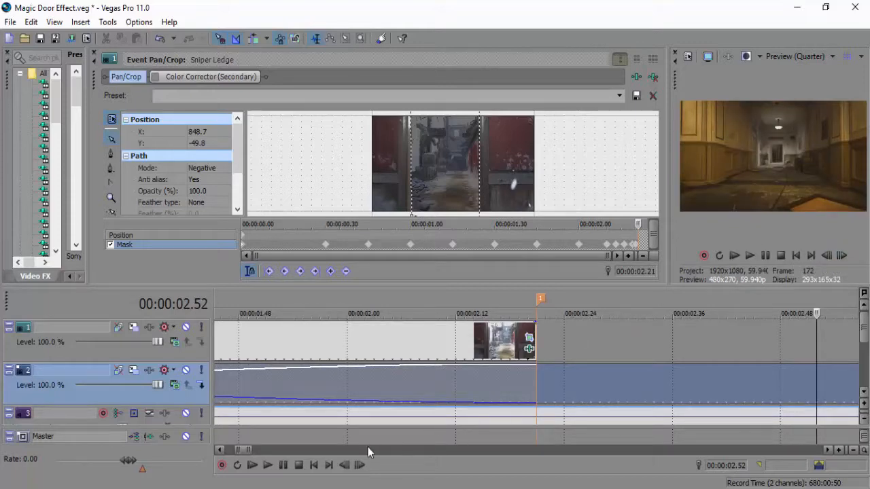
{"action": "mouse_move", "coordinate": [248, 450]}
{"action": "left_mouse_down"}
{"action": "mouse_move", "coordinate": [283, 450]}
{"action": "mouse_move", "coordinate": [251, 450]}
{"action": "left_mouse_up"}
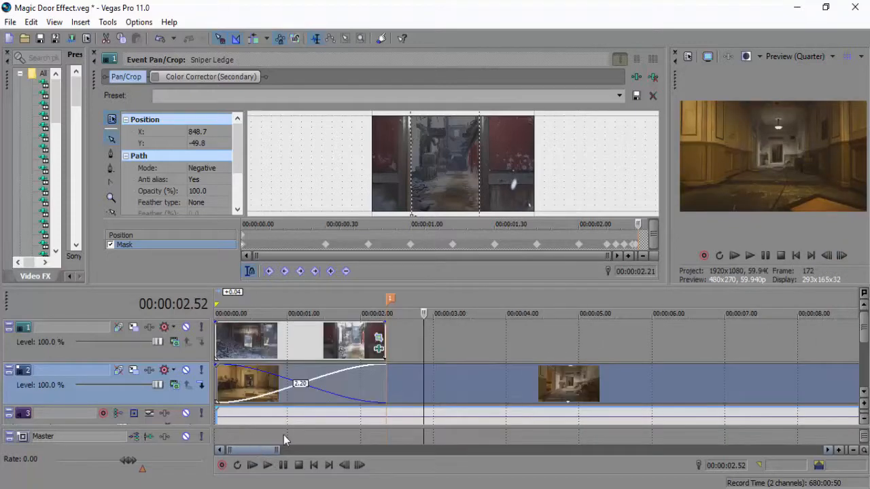
Split the hallway clip at 00:00:02.30, just after the Sniper Ledge clip ends, and return the playhead to 00:00:02.21.
{"action": "left_click", "coordinate": [389, 378]}
{"action": "left_click", "coordinate": [360, 466]}
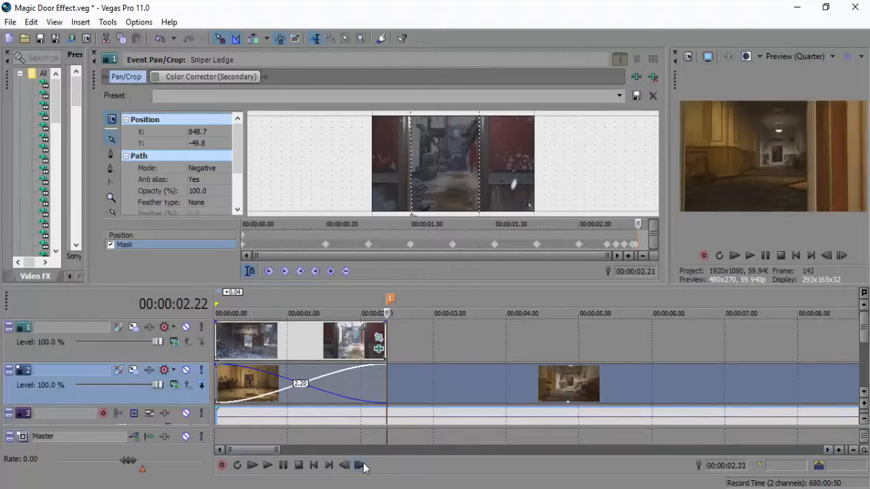
{"action": "left_click", "coordinate": [363, 467]}
{"action": "left_click", "coordinate": [363, 466]}
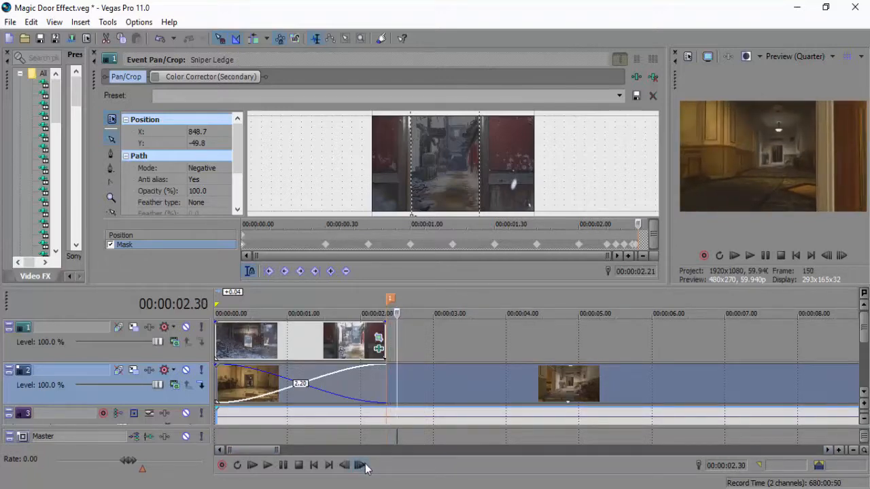
{"action": "key", "text": "s"}
{"action": "left_click", "coordinate": [386, 383]}
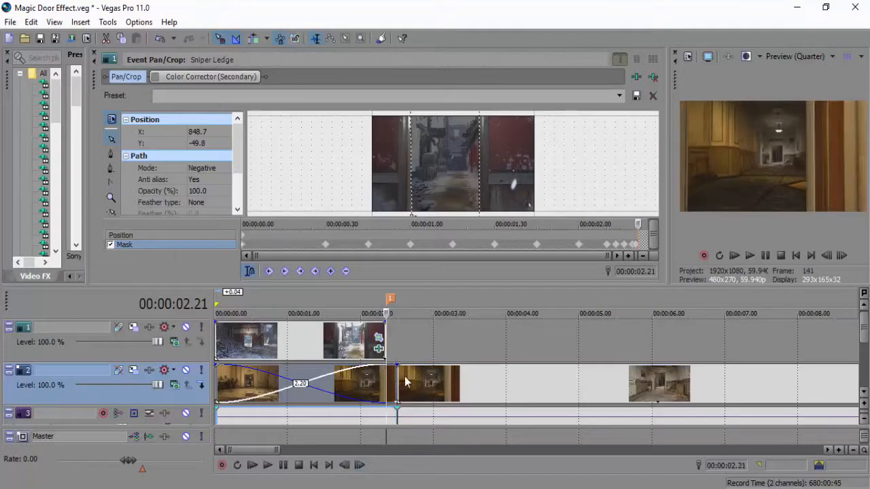
Enlarge the video preview and go through the Sniper Ledge frames to check the hallway showing through the doorway.
{"action": "left_click", "coordinate": [838, 450]}
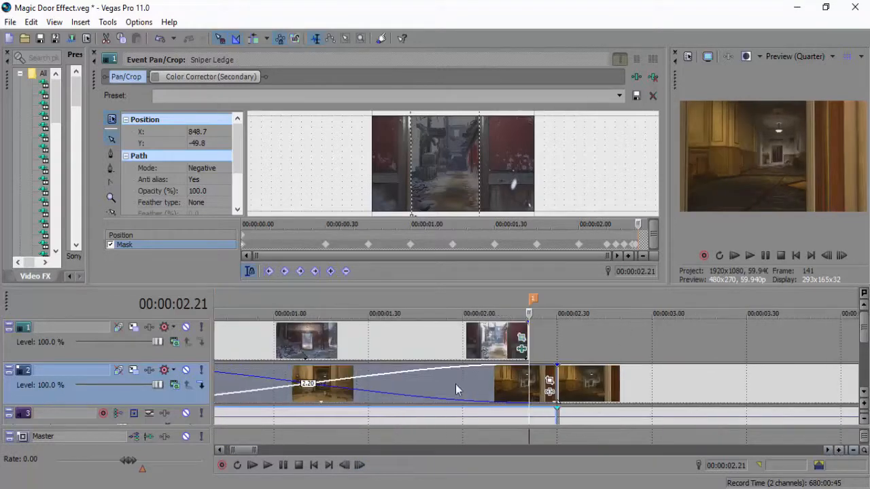
{"action": "left_click_drag", "start_coordinate": [243, 450], "coordinate": [233, 450]}
{"action": "left_click", "coordinate": [307, 387]}
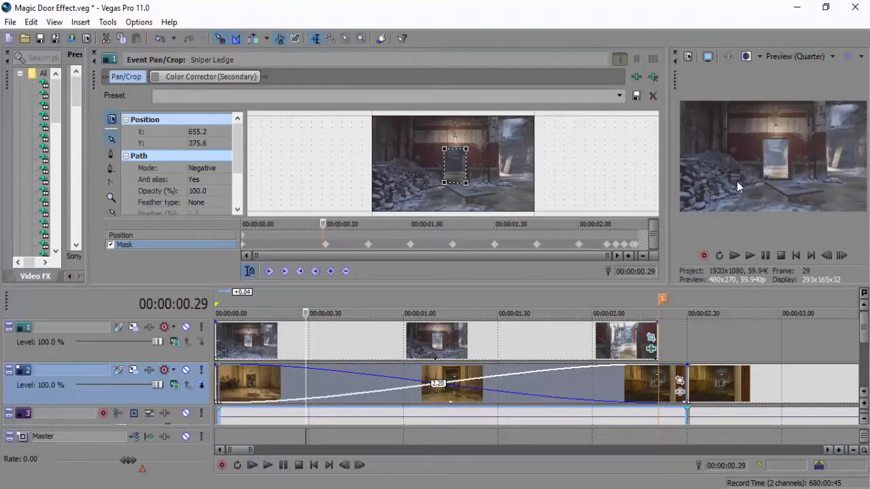
{"action": "left_click", "coordinate": [842, 256]}
{"action": "left_click_drag", "start_coordinate": [663, 210], "coordinate": [386, 208]}
{"action": "left_click_drag", "start_coordinate": [358, 286], "coordinate": [359, 331]}
{"action": "left_click", "coordinate": [680, 286]}
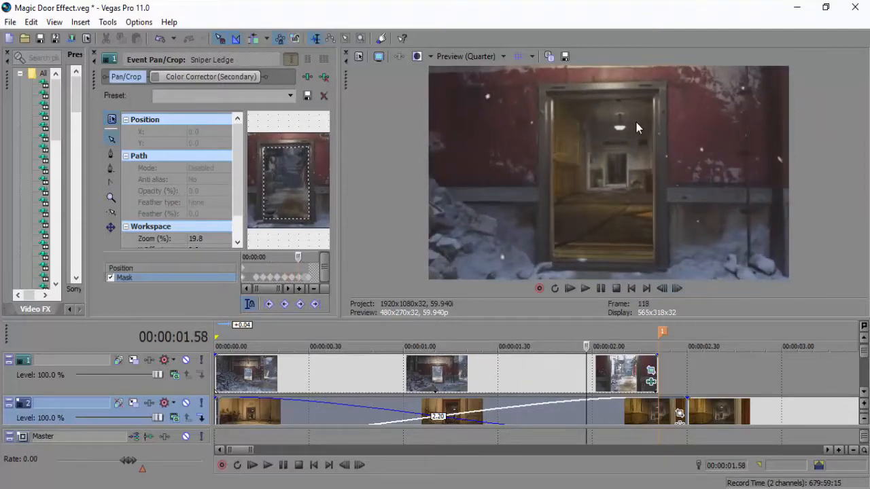
{"action": "left_click", "coordinate": [663, 289]}
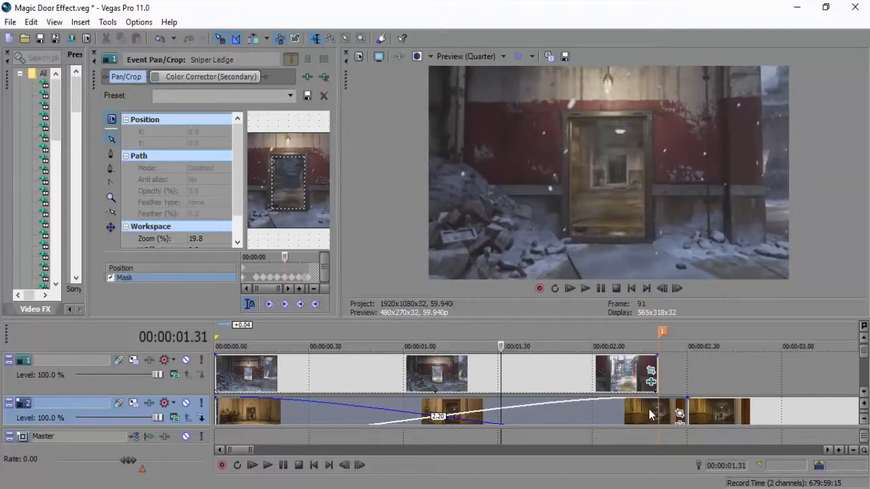
Place the playhead on the hallway clip at 00:00:02.24 and close the Event Pan/Crop window.
{"action": "left_click", "coordinate": [668, 408]}
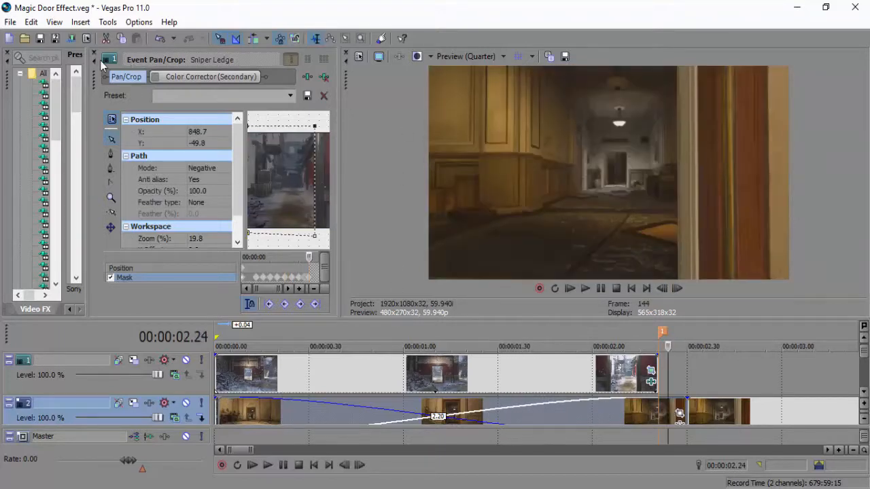
{"action": "left_click", "coordinate": [98, 54]}
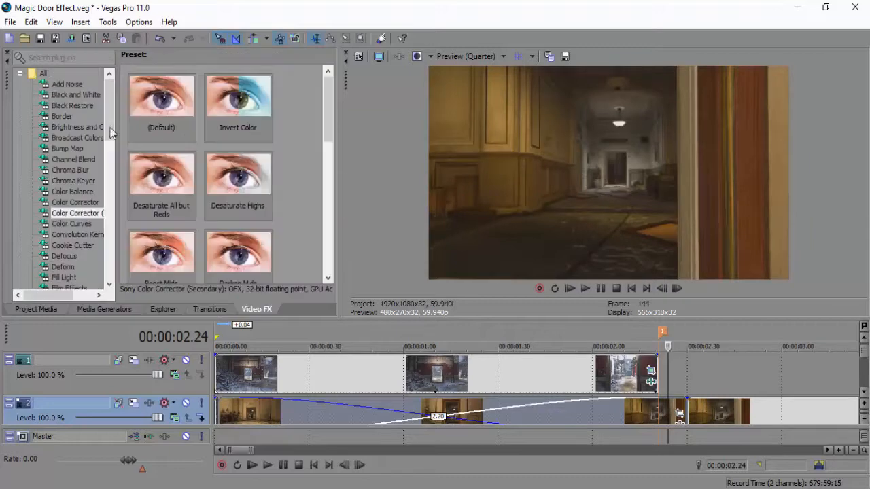
Apply the Defocus effect's Circle, Moderate Bloom preset to the hallway clip and widen the effect settings area to show all values.
{"action": "left_click", "coordinate": [80, 255]}
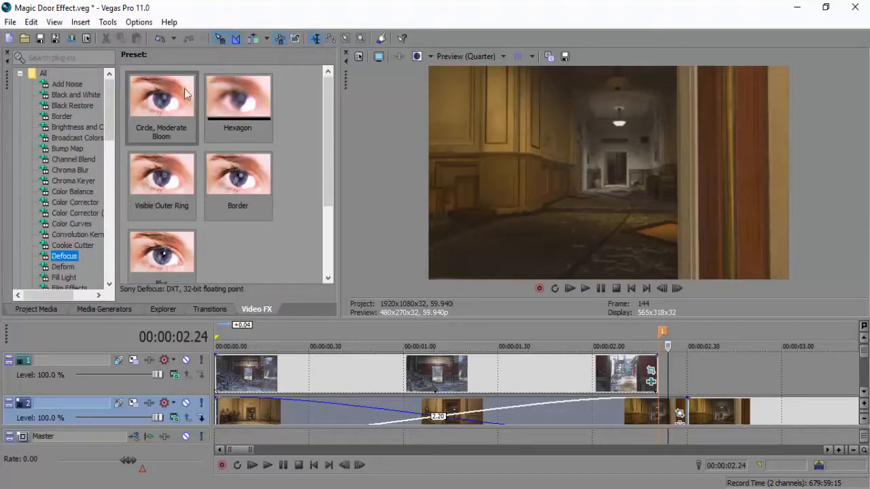
{"action": "left_click_drag", "start_coordinate": [165, 100], "coordinate": [160, 90]}
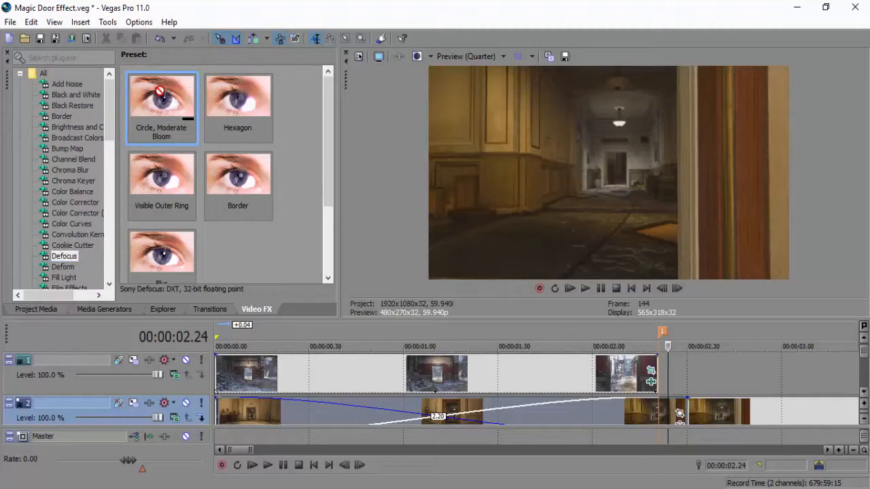
{"action": "left_click_drag", "start_coordinate": [634, 386], "coordinate": [666, 411]}
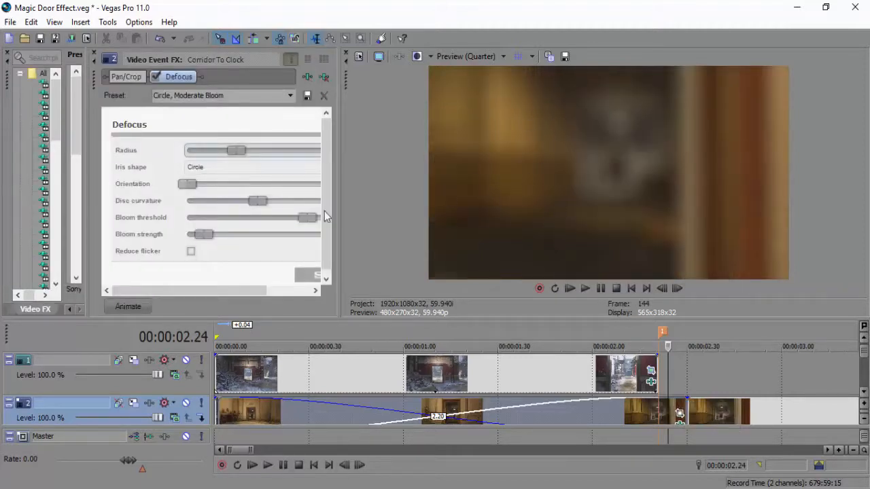
{"action": "left_click_drag", "start_coordinate": [341, 202], "coordinate": [435, 206]}
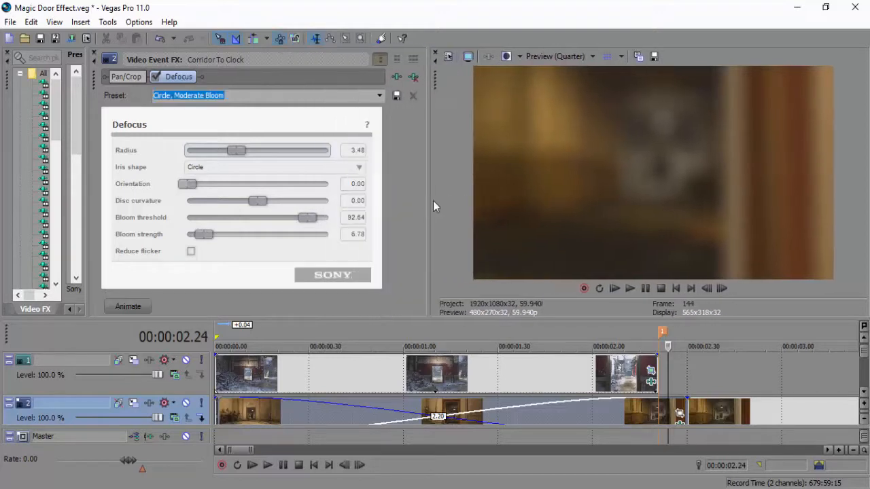
Set the hallway clip's Defocus radius to 0.81, bloom threshold to 51.47 and bloom strength to 50.23.
{"action": "left_click_drag", "start_coordinate": [240, 149], "coordinate": [211, 152]}
{"action": "left_click_drag", "start_coordinate": [304, 225], "coordinate": [156, 217]}
{"action": "left_click_drag", "start_coordinate": [204, 234], "coordinate": [405, 240]}
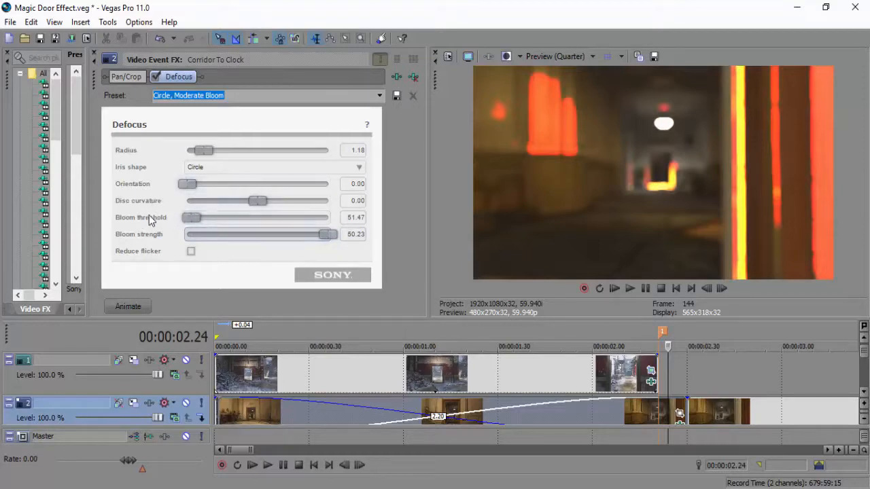
{"action": "mouse_move", "coordinate": [203, 150]}
{"action": "left_mouse_down"}
{"action": "mouse_move", "coordinate": [229, 150]}
{"action": "mouse_move", "coordinate": [187, 151]}
{"action": "mouse_move", "coordinate": [199, 156]}
{"action": "left_mouse_up"}
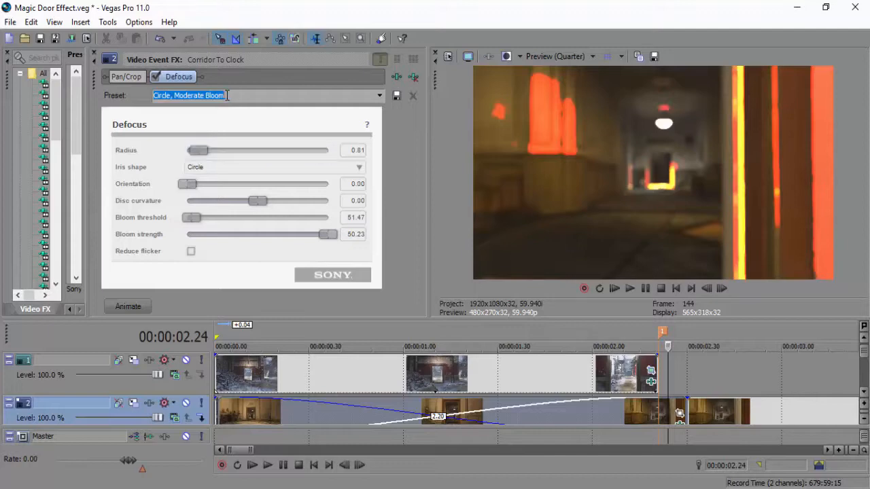
Save the Defocus settings as a preset named Magic Door, close the effect settings and refresh the Defocus preset list.
{"action": "type", "text": "Magic Door"}
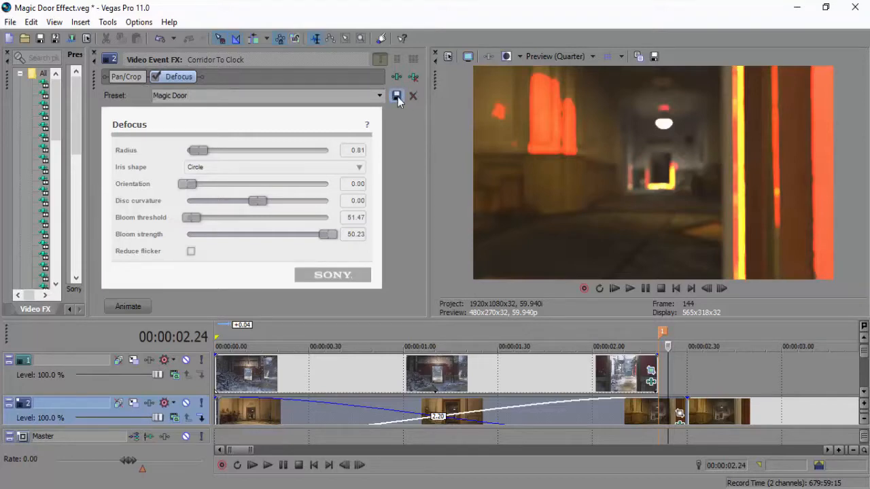
{"action": "left_click", "coordinate": [94, 54]}
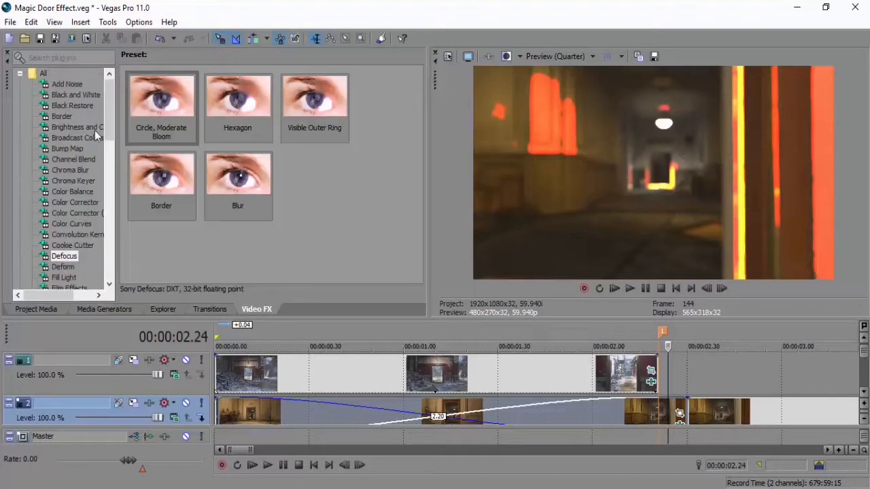
{"action": "left_click", "coordinate": [71, 246]}
{"action": "left_click", "coordinate": [68, 256]}
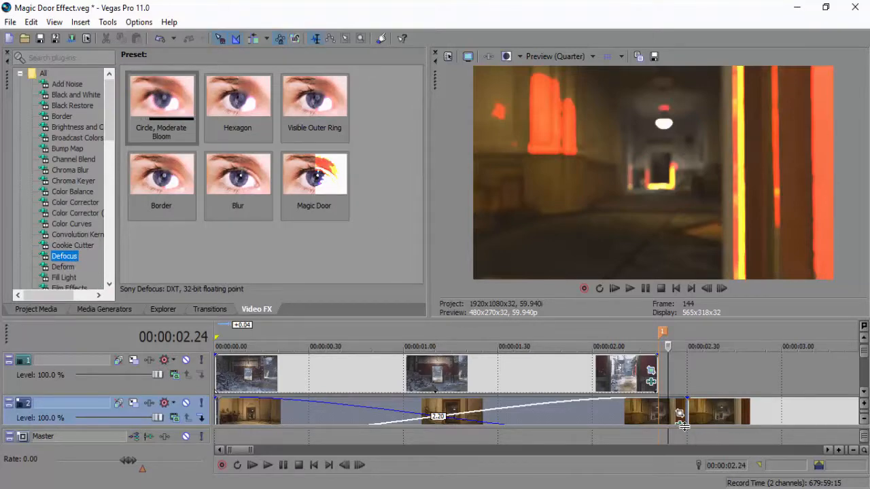
Animate the hallway clip's Defocus effect, adding a keyframe with radius 0.00 where the Sniper Ledge clip ends at 00:00:02.21.
{"action": "left_click", "coordinate": [680, 414]}
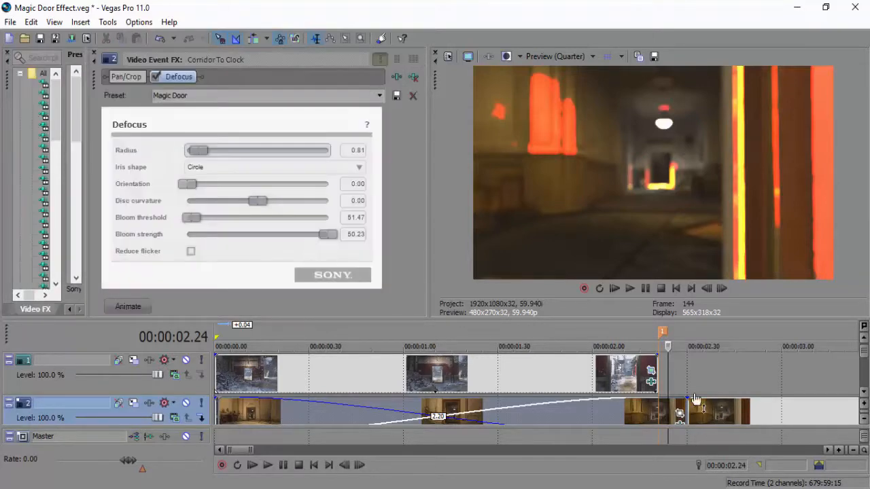
{"action": "left_click", "coordinate": [128, 307]}
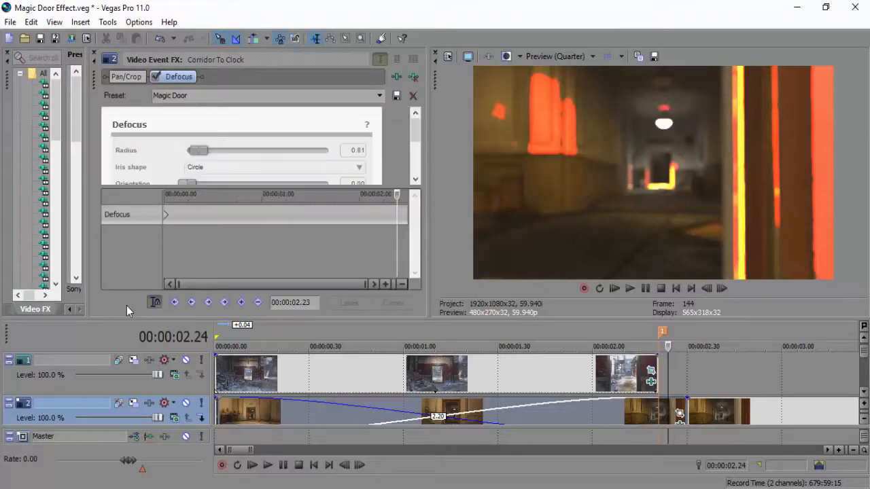
{"action": "left_click", "coordinate": [167, 214]}
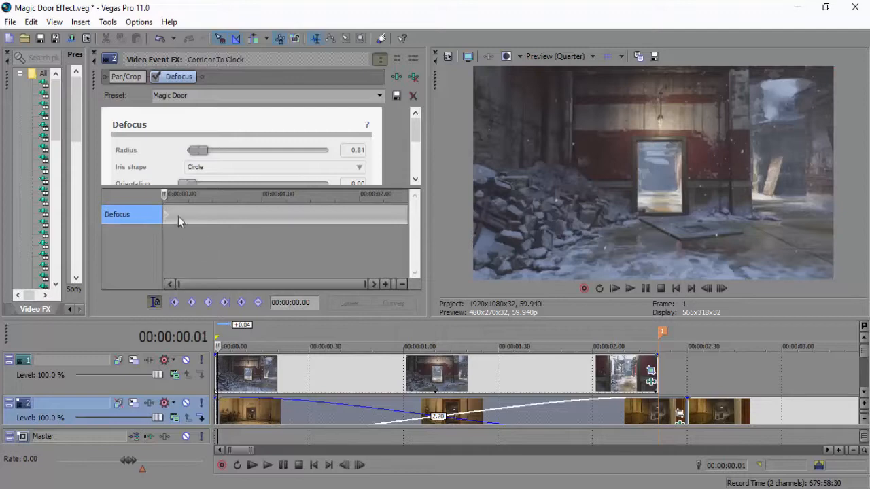
{"action": "left_click", "coordinate": [657, 416]}
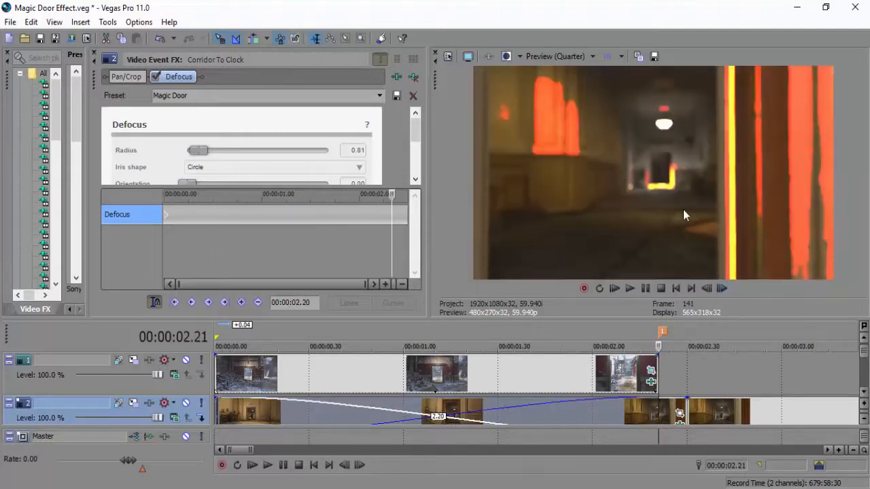
{"action": "mouse_move", "coordinate": [198, 149]}
{"action": "left_mouse_down"}
{"action": "mouse_move", "coordinate": [312, 151]}
{"action": "mouse_move", "coordinate": [181, 159]}
{"action": "mouse_move", "coordinate": [258, 143]}
{"action": "mouse_move", "coordinate": [172, 149]}
{"action": "mouse_move", "coordinate": [297, 146]}
{"action": "mouse_move", "coordinate": [188, 163]}
{"action": "left_mouse_up"}
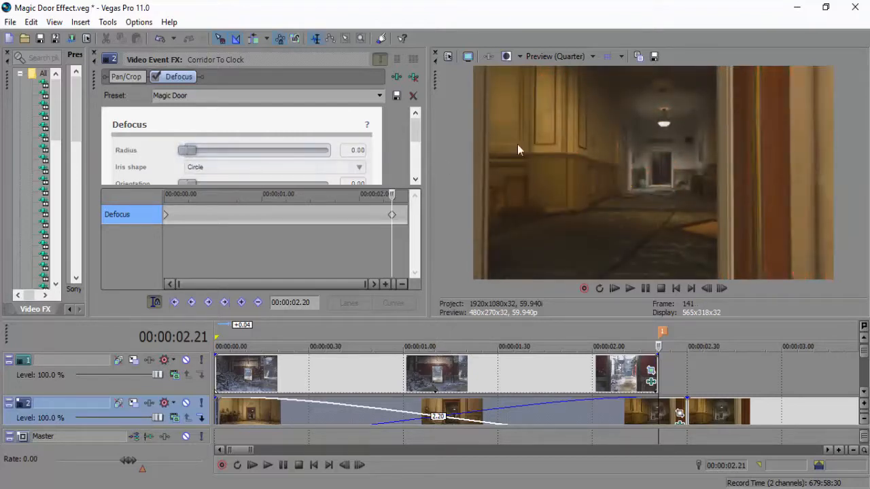
{"action": "left_click", "coordinate": [391, 216]}
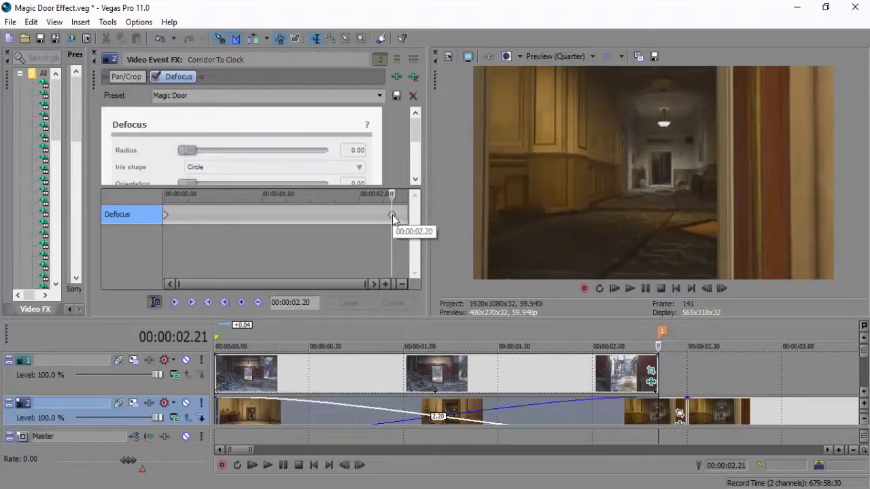
Shift the hallway clip's starting Defocus keyframe to the project time 00:00:01.12.
{"action": "left_click", "coordinate": [235, 230]}
{"action": "left_click", "coordinate": [722, 289]}
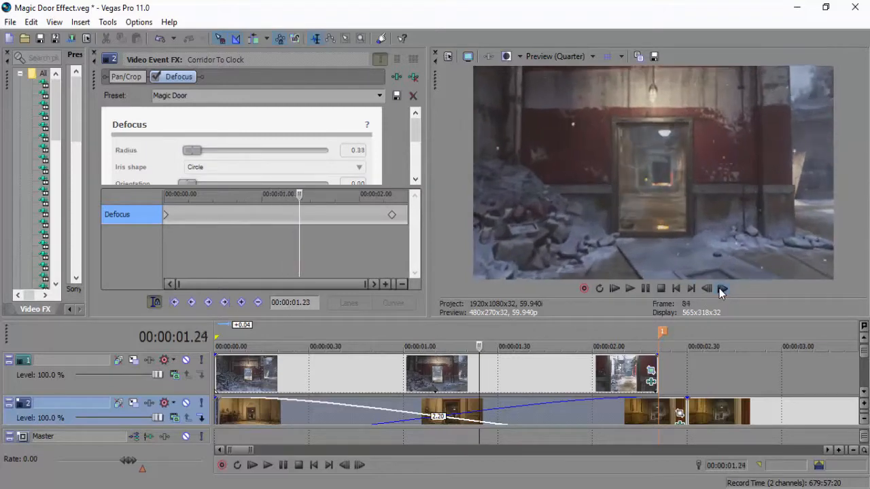
{"action": "left_click", "coordinate": [441, 411]}
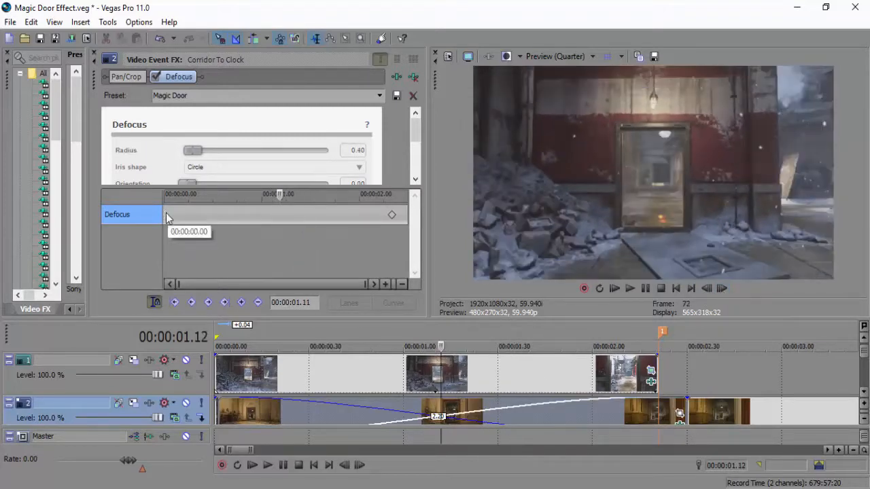
{"action": "left_click_drag", "start_coordinate": [167, 215], "coordinate": [279, 216]}
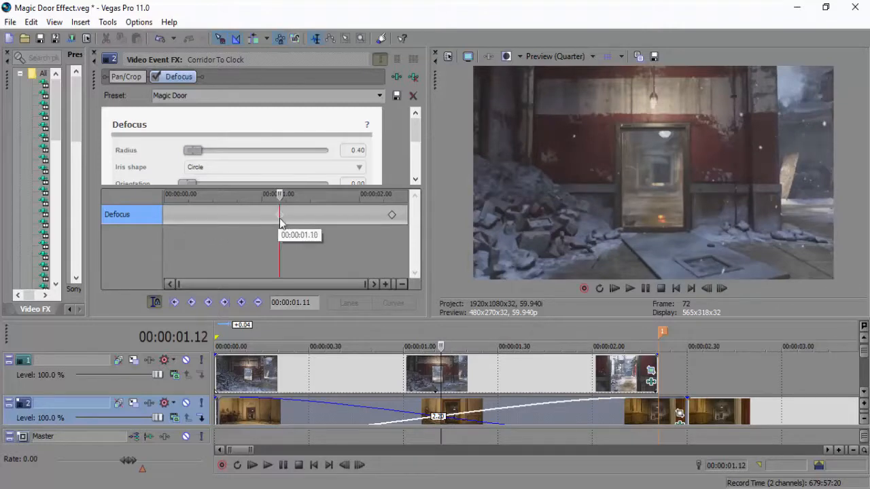
Move the hallway clip's earlier Defocus keyframe to 00:00:01.44 on the effect timeline.
{"action": "left_click", "coordinate": [721, 288]}
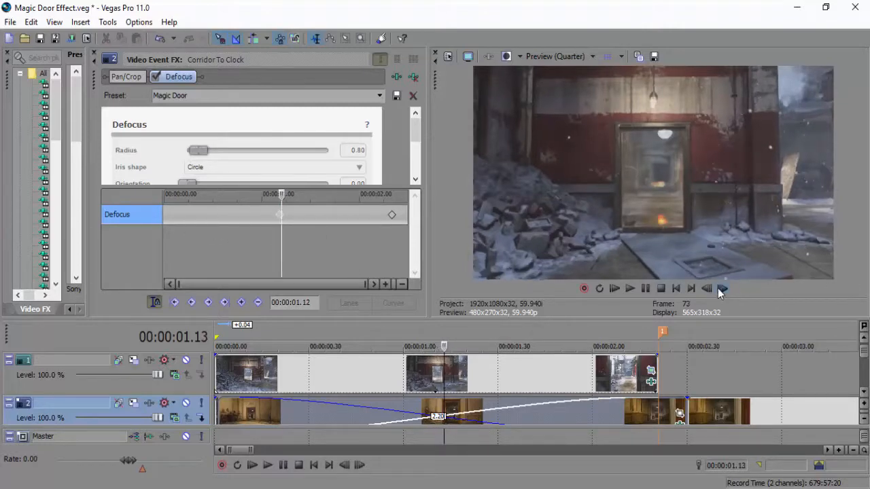
{"action": "left_click", "coordinate": [721, 288]}
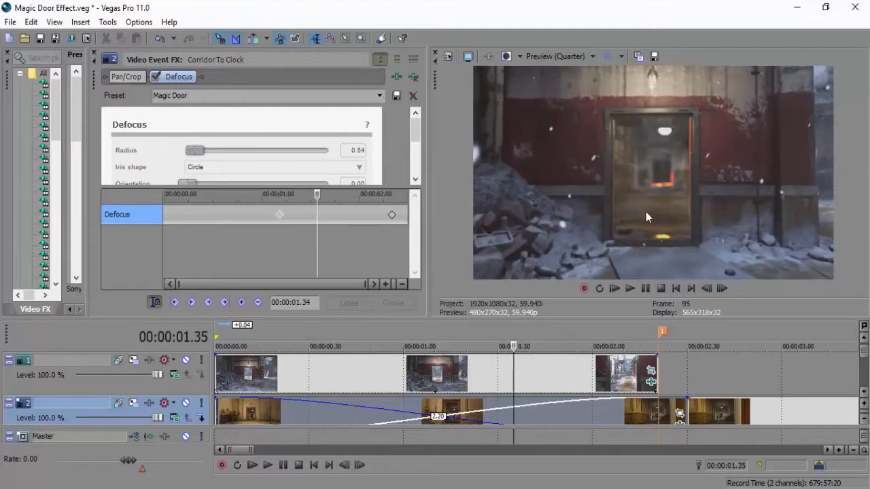
{"action": "left_click", "coordinate": [724, 288]}
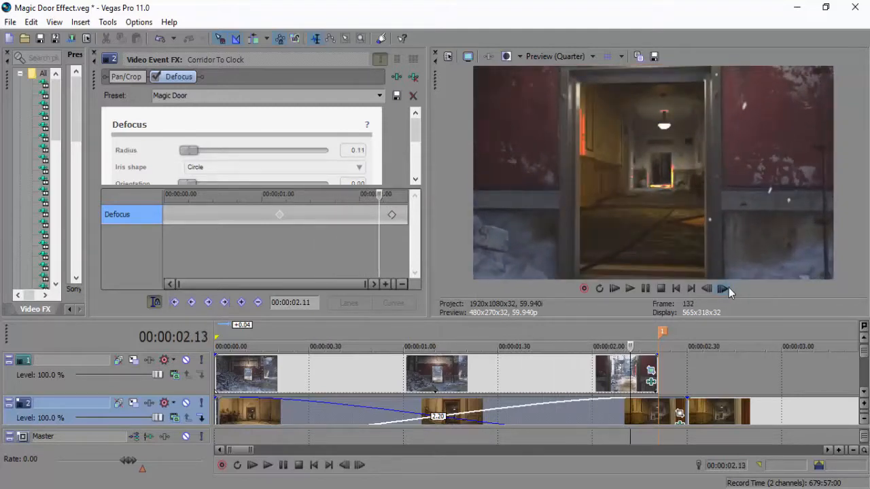
{"action": "left_click", "coordinate": [527, 417]}
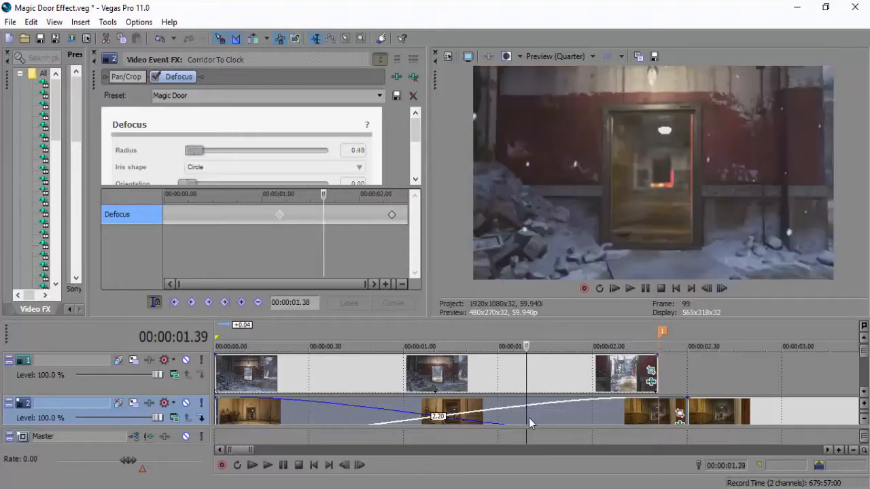
{"action": "key", "text": "Right"}
{"action": "key", "text": "Right"}
{"action": "key", "text": "Right"}
{"action": "key", "text": "Right"}
{"action": "key", "text": "Right"}
{"action": "key", "text": "Right"}
{"action": "left_click_drag", "start_coordinate": [280, 215], "coordinate": [332, 216]}
Go through the frames around both Defocus keyframes to check how the hallway blur clears as the door approaches.
{"action": "key", "text": "Right"}
{"action": "key", "text": "Right"}
{"action": "key", "text": "Right"}
{"action": "key", "text": "Right"}
{"action": "key", "text": "Right"}
{"action": "key", "text": "Right"}
{"action": "key", "text": "Right"}
{"action": "key", "text": "Right"}
{"action": "key", "text": "Right"}
{"action": "key", "text": "Right"}
{"action": "key", "text": "Right"}
{"action": "key", "text": "Right"}
{"action": "key", "text": "Right"}
{"action": "key", "text": "Right"}
{"action": "key", "text": "Right"}
{"action": "key", "text": "Right"}
{"action": "key", "text": "Right"}
{"action": "key", "text": "Right"}
{"action": "key", "text": "Right"}
{"action": "key", "text": "Right"}
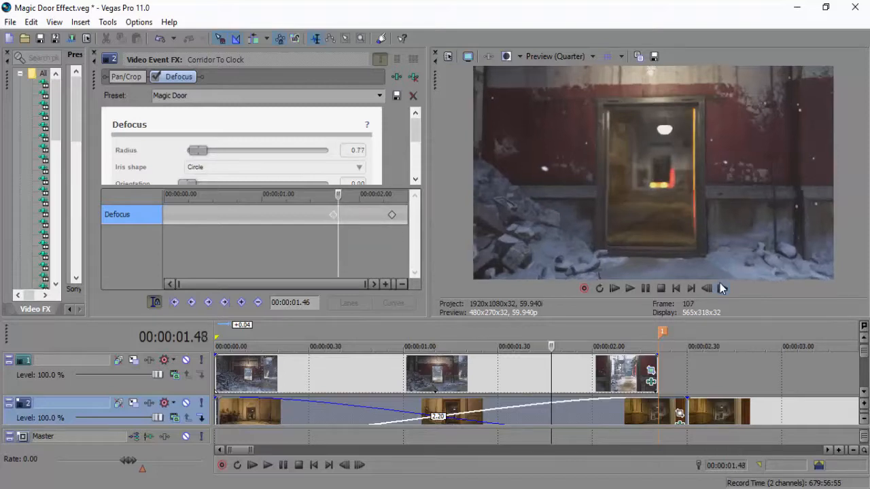
{"action": "key", "text": "Right"}
{"action": "key", "text": "Right"}
{"action": "key", "text": "Right"}
{"action": "key", "text": "Right"}
{"action": "key", "text": "Right"}
{"action": "key", "text": "Right"}
{"action": "key", "text": "Right"}
{"action": "key", "text": "Right"}
{"action": "key", "text": "Right"}
{"action": "key", "text": "Right"}
{"action": "key", "text": "Right"}
{"action": "key", "text": "Right"}
{"action": "key", "text": "Right"}
{"action": "key", "text": "Right"}
{"action": "key", "text": "Right"}
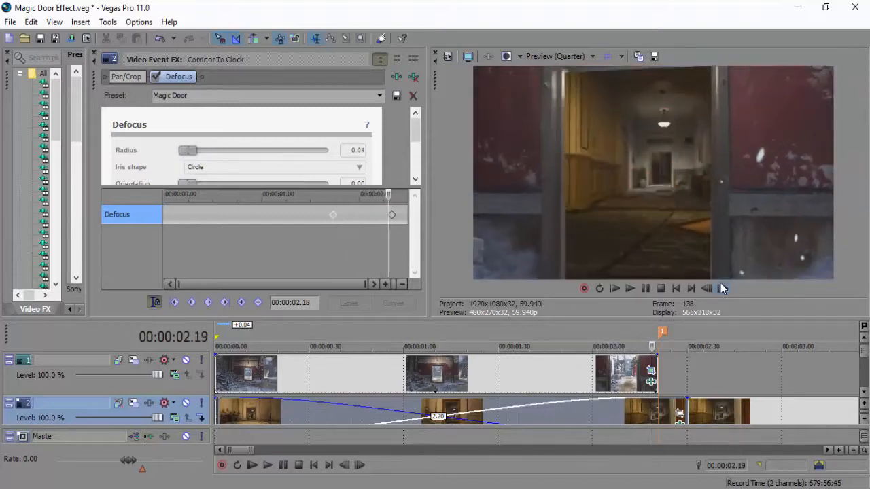
{"action": "left_click", "coordinate": [712, 291]}
{"action": "left_click", "coordinate": [712, 291]}
{"action": "left_click", "coordinate": [712, 292]}
{"action": "left_click", "coordinate": [711, 292]}
{"action": "left_click", "coordinate": [712, 291]}
{"action": "left_click", "coordinate": [712, 291]}
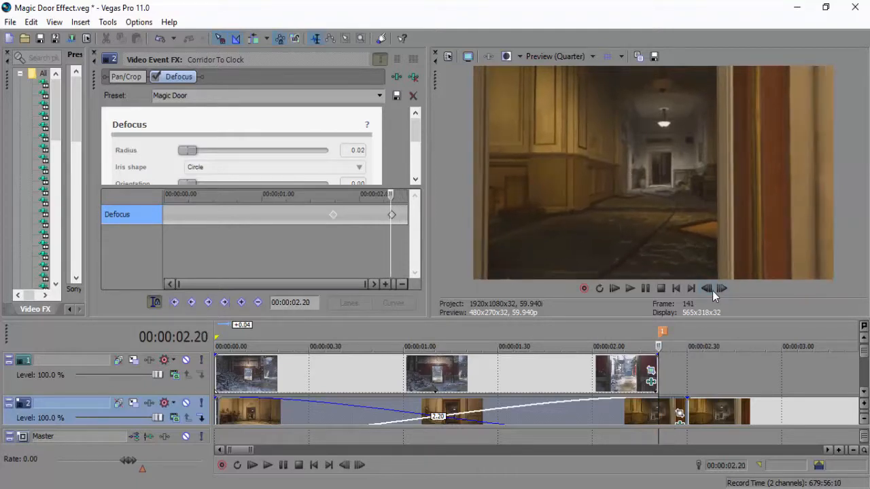
{"action": "left_click", "coordinate": [712, 291]}
{"action": "left_click", "coordinate": [712, 291]}
{"action": "left_click", "coordinate": [711, 290]}
{"action": "left_click", "coordinate": [333, 215]}
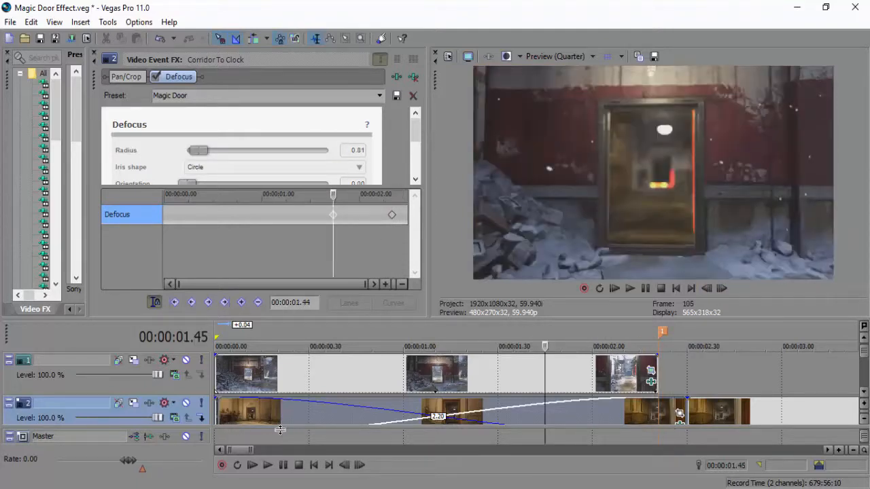
Apply the Magic Door Defocus preset to the Sniper Ledge clip at the start of track 2.
{"action": "left_click_drag", "start_coordinate": [254, 447], "coordinate": [232, 448]}
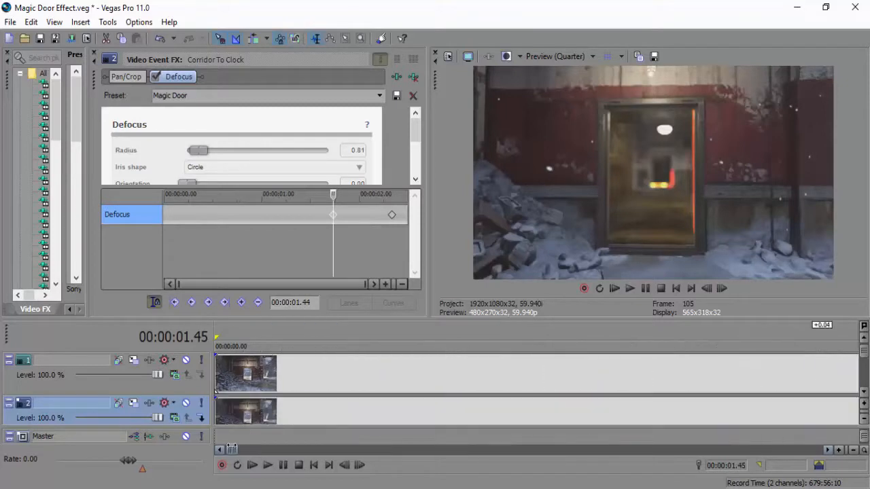
{"action": "left_click", "coordinate": [246, 417]}
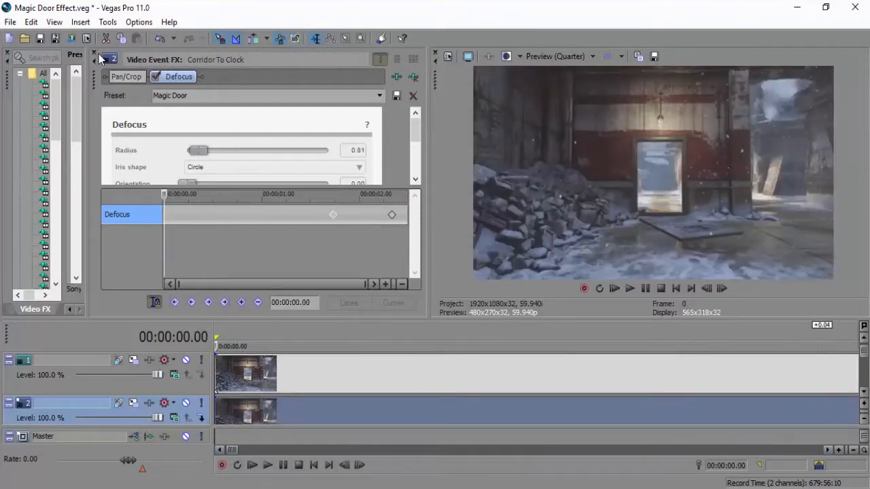
{"action": "left_click", "coordinate": [97, 53]}
{"action": "left_click_drag", "start_coordinate": [314, 177], "coordinate": [267, 411]}
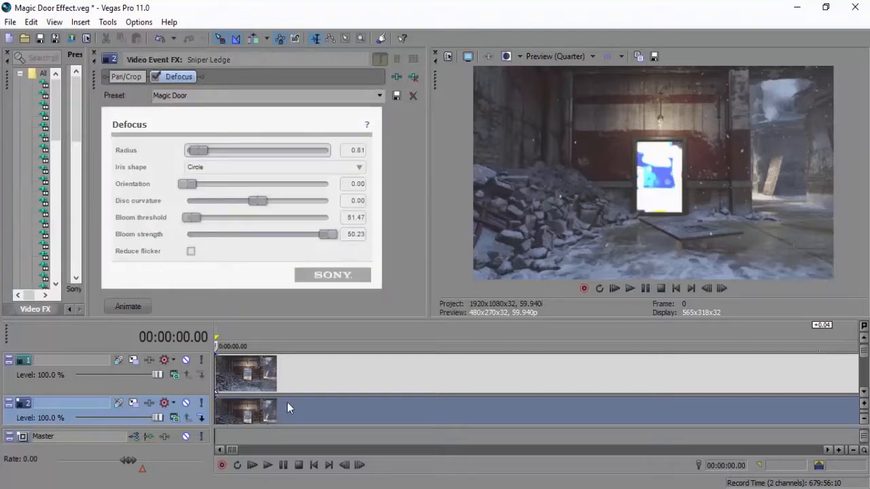
Animate the Defocus effect on the lower Sniper Ledge clip and move its starting keyframe to 00:00:01.08.
{"action": "left_click", "coordinate": [148, 306]}
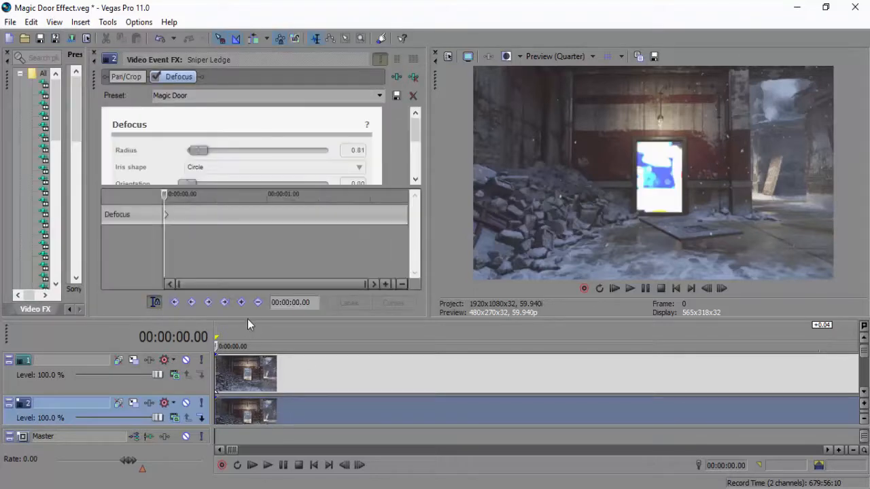
{"action": "left_click_drag", "start_coordinate": [248, 319], "coordinate": [259, 305]}
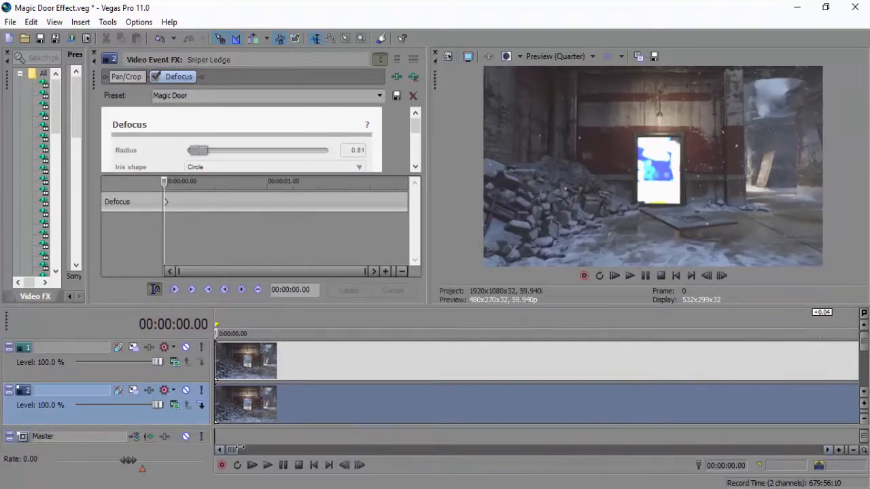
{"action": "left_click_drag", "start_coordinate": [238, 449], "coordinate": [266, 449]}
{"action": "left_click", "coordinate": [323, 415]}
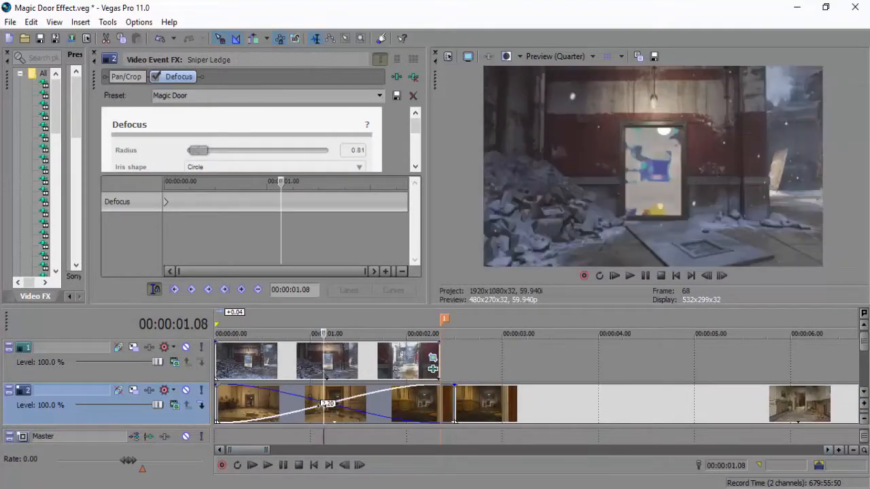
{"action": "left_click_drag", "start_coordinate": [166, 202], "coordinate": [281, 204]}
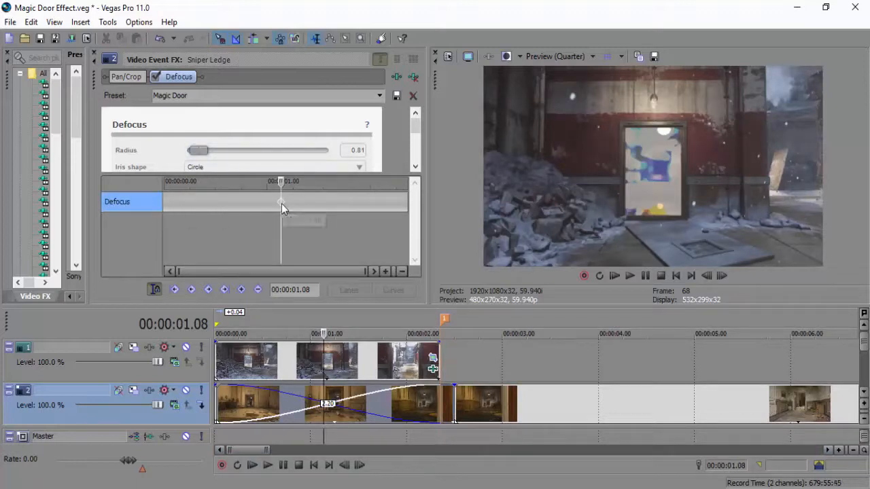
Add a Defocus keyframe with radius 0.00 at the start of the lower Sniper Ledge clip.
{"action": "left_click", "coordinate": [265, 202]}
{"action": "left_click", "coordinate": [168, 203]}
{"action": "left_click", "coordinate": [167, 203]}
{"action": "left_click", "coordinate": [165, 202]}
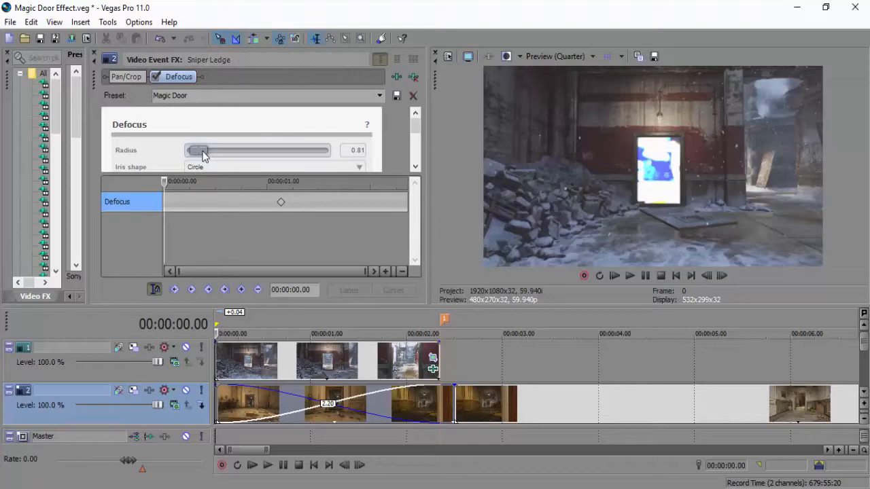
{"action": "left_click_drag", "start_coordinate": [198, 151], "coordinate": [191, 150]}
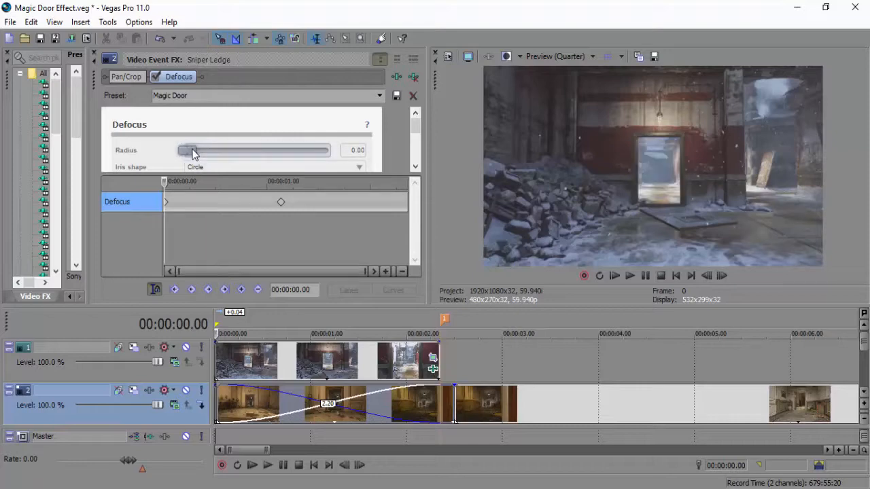
Go through the frames up to the end of the upper Sniper Ledge clip to check the Defocus transition and the last door frame.
{"action": "left_click", "coordinate": [723, 277]}
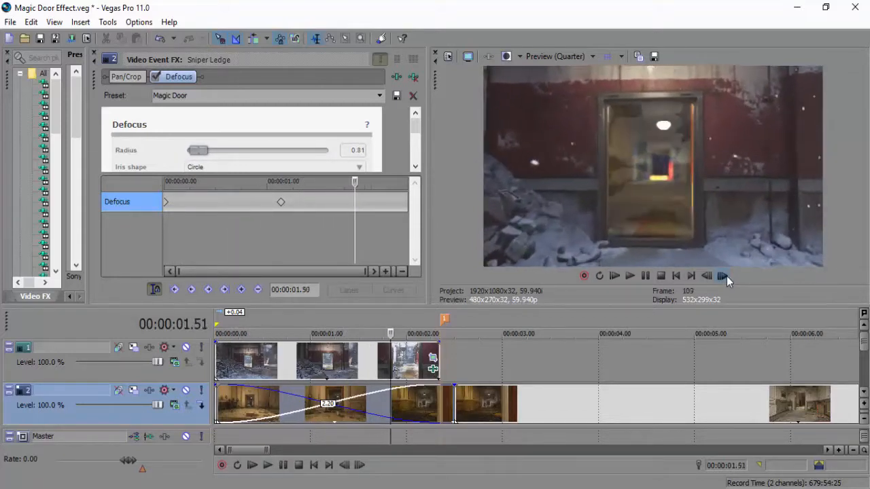
{"action": "left_click", "coordinate": [726, 276]}
{"action": "left_click", "coordinate": [726, 276]}
{"action": "left_click", "coordinate": [726, 276]}
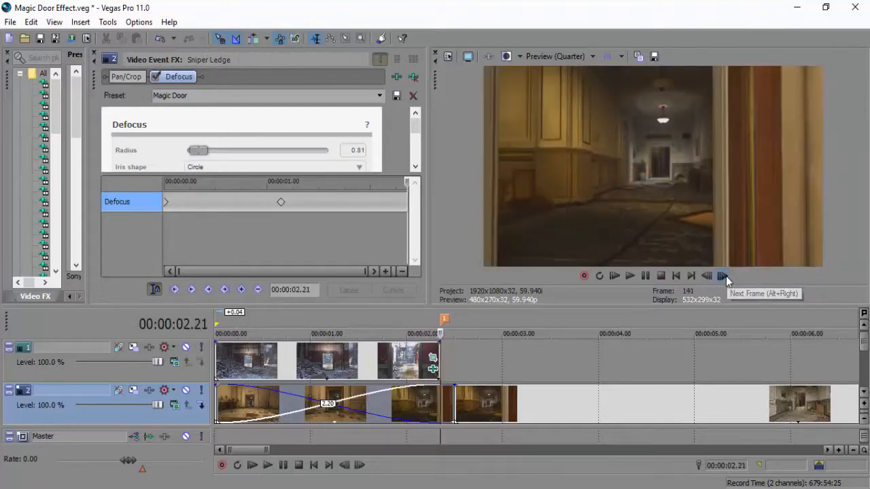
{"action": "left_click", "coordinate": [726, 276]}
{"action": "left_click", "coordinate": [712, 277]}
{"action": "left_click", "coordinate": [712, 277]}
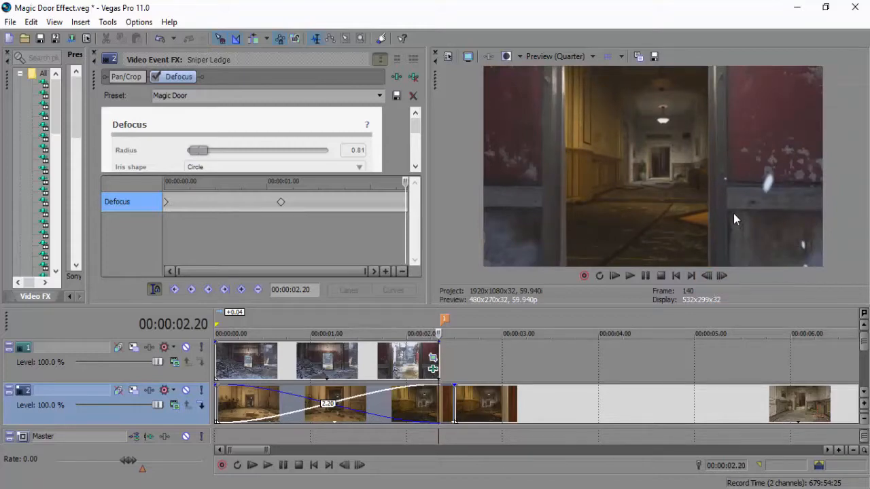
{"action": "left_click", "coordinate": [416, 359]}
{"action": "left_click", "coordinate": [722, 277]}
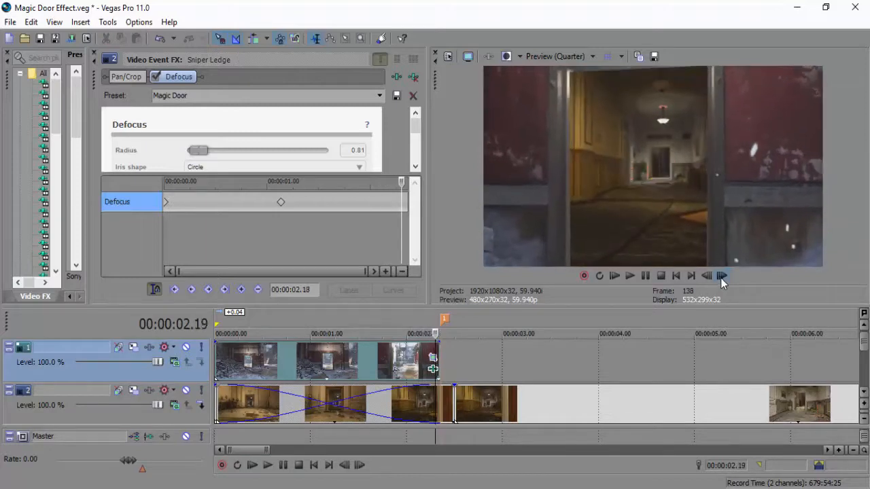
{"action": "left_click", "coordinate": [721, 277]}
{"action": "left_click", "coordinate": [708, 280]}
{"action": "left_click", "coordinate": [721, 278]}
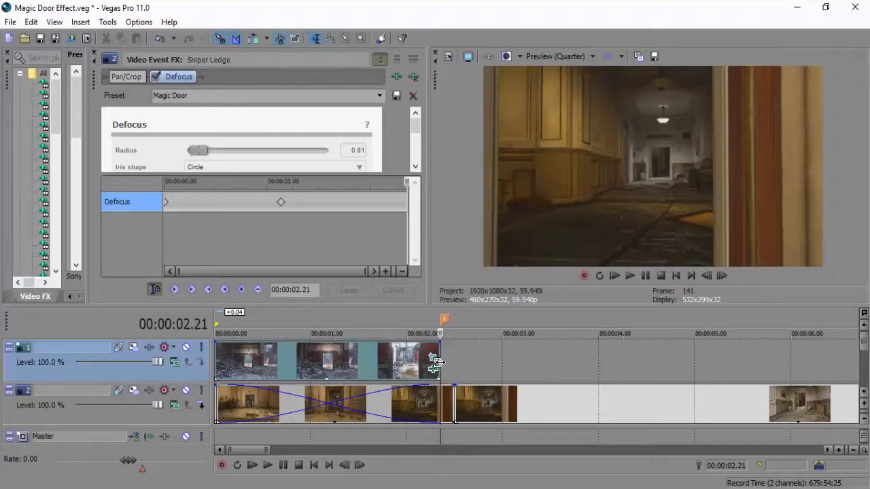
Add the Stalingrad Doors.jpg still from the project media to track 1 at the end of the Sniper Ledge clip.
{"action": "left_click", "coordinate": [93, 55]}
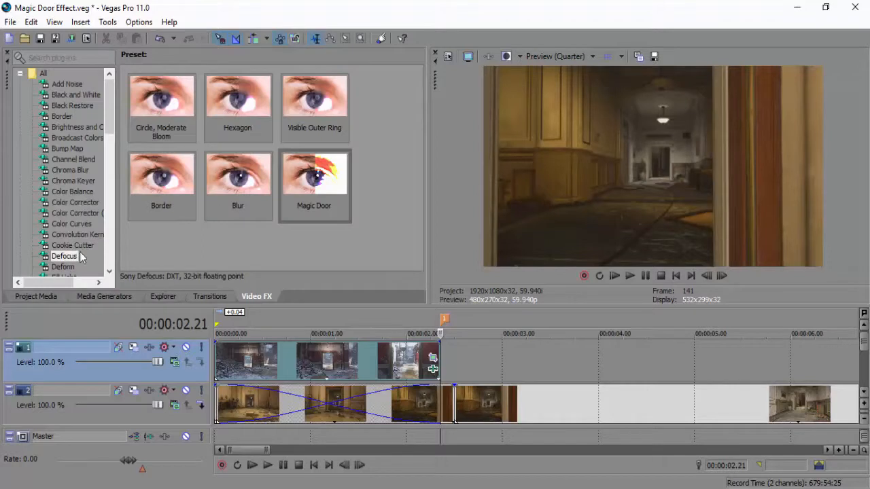
{"action": "left_click", "coordinate": [32, 297]}
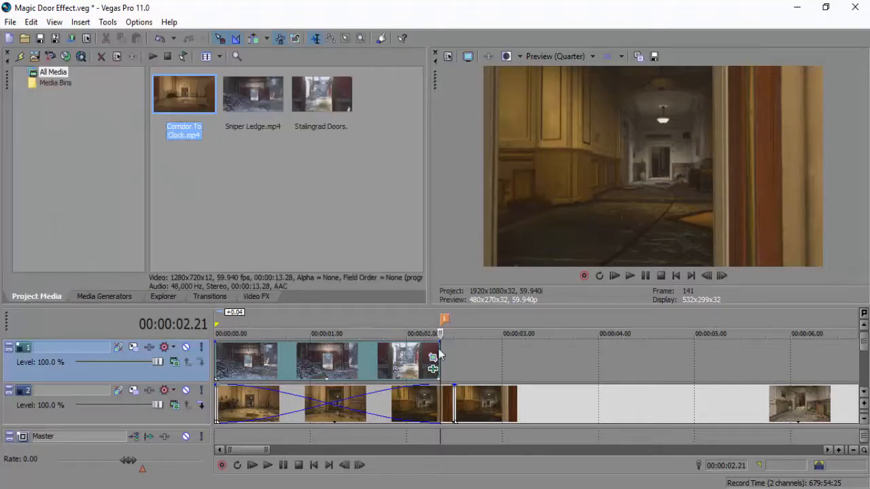
{"action": "left_click", "coordinate": [708, 275]}
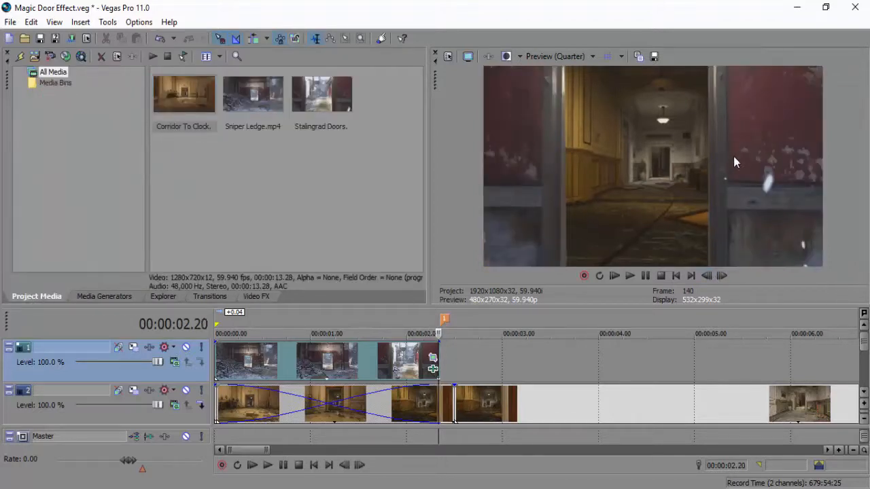
{"action": "left_click", "coordinate": [233, 105]}
{"action": "left_click_drag", "start_coordinate": [305, 99], "coordinate": [448, 363]}
Shift the Stalingrad Doors still on track 1 to start at 00:00:02.21, directly after the Sniper Ledge clip without overlapping it.
{"action": "left_click", "coordinate": [720, 277]}
{"action": "left_click", "coordinate": [720, 276]}
{"action": "left_click", "coordinate": [719, 277]}
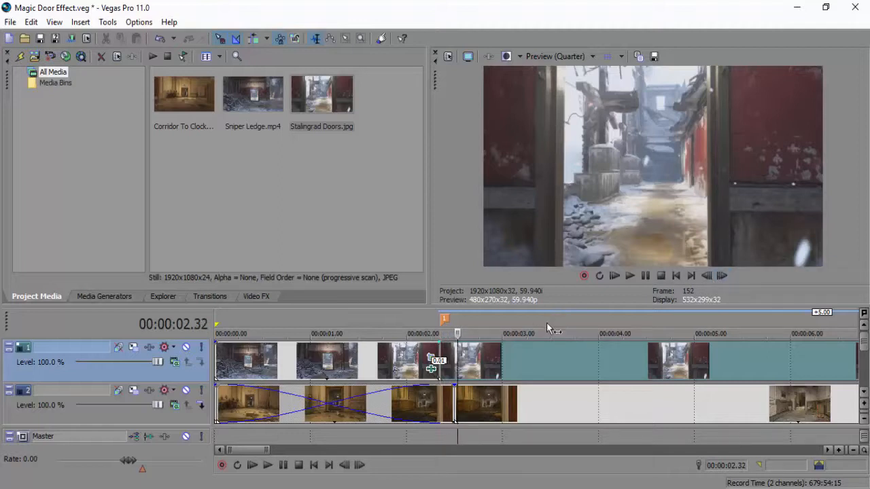
{"action": "left_click", "coordinate": [437, 353]}
{"action": "left_click", "coordinate": [441, 354]}
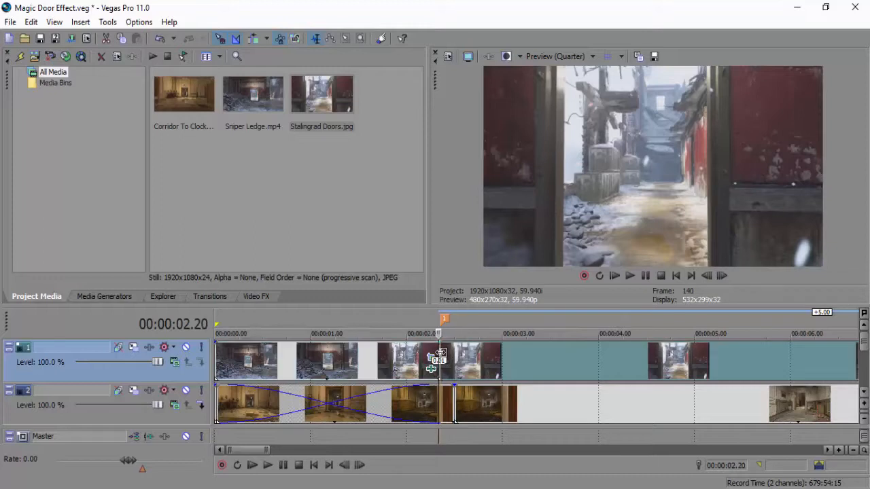
{"action": "left_click_drag", "start_coordinate": [265, 449], "coordinate": [275, 450]}
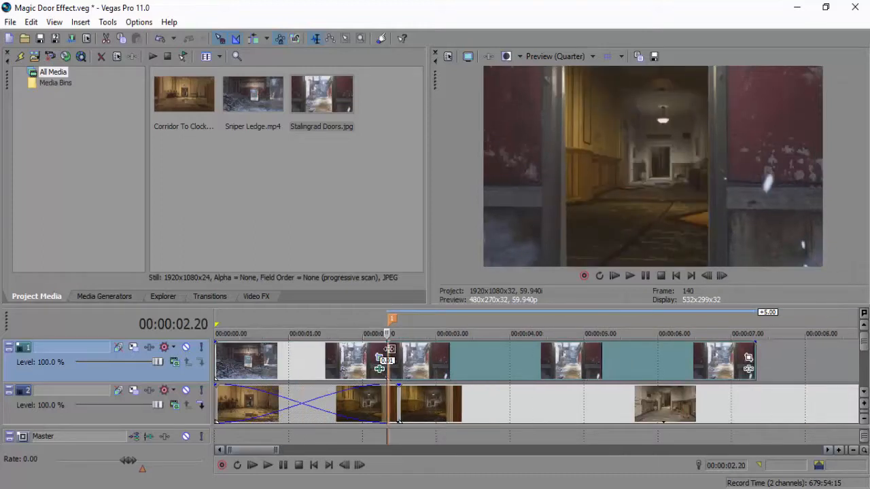
{"action": "mouse_move", "coordinate": [392, 355]}
{"action": "left_mouse_down"}
{"action": "mouse_move", "coordinate": [404, 355]}
{"action": "mouse_move", "coordinate": [396, 355]}
{"action": "left_mouse_up"}
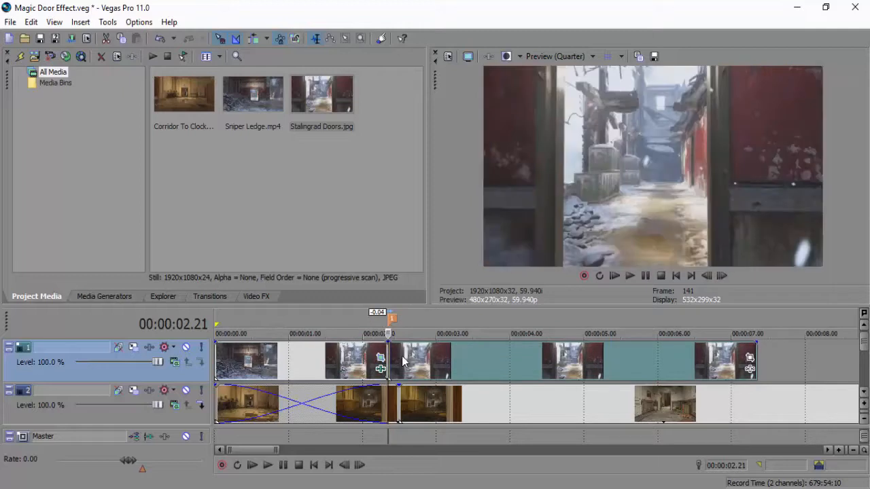
Enable the mask on the Stalingrad Doors still and draw a closed four-point path around its door opening, extending past the frame's upper and lower edges.
{"action": "left_click", "coordinate": [749, 358]}
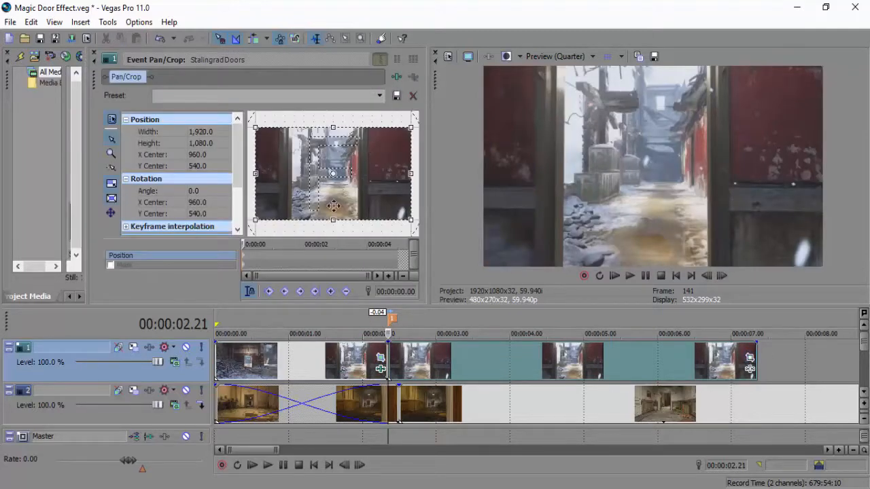
{"action": "left_click", "coordinate": [111, 265]}
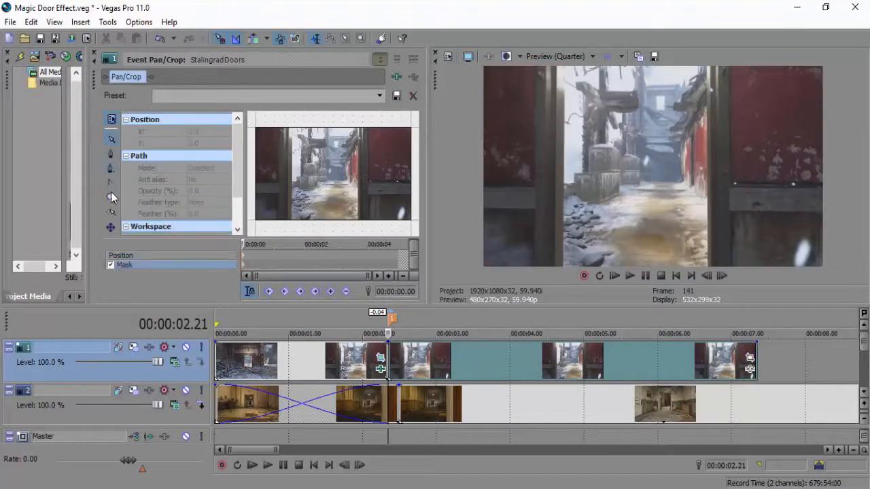
{"action": "left_click", "coordinate": [110, 154]}
{"action": "left_click", "coordinate": [292, 122]}
{"action": "left_click", "coordinate": [291, 229]}
{"action": "left_click", "coordinate": [358, 229]}
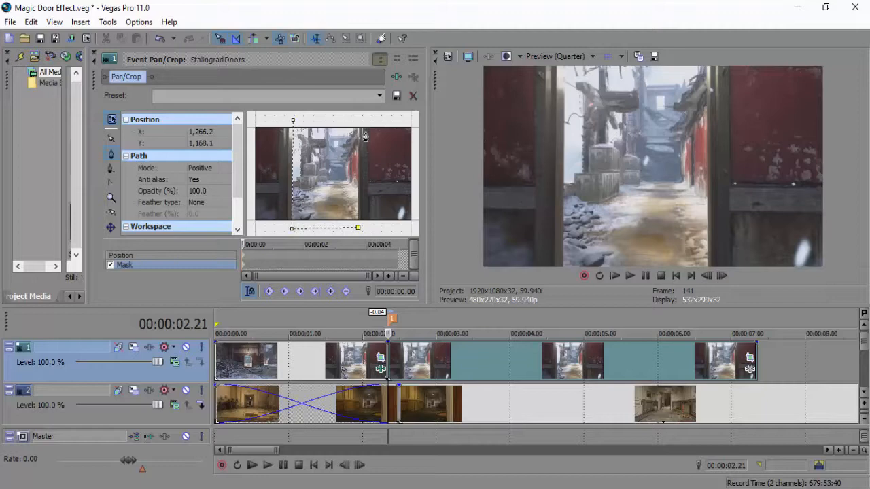
{"action": "left_click", "coordinate": [358, 121]}
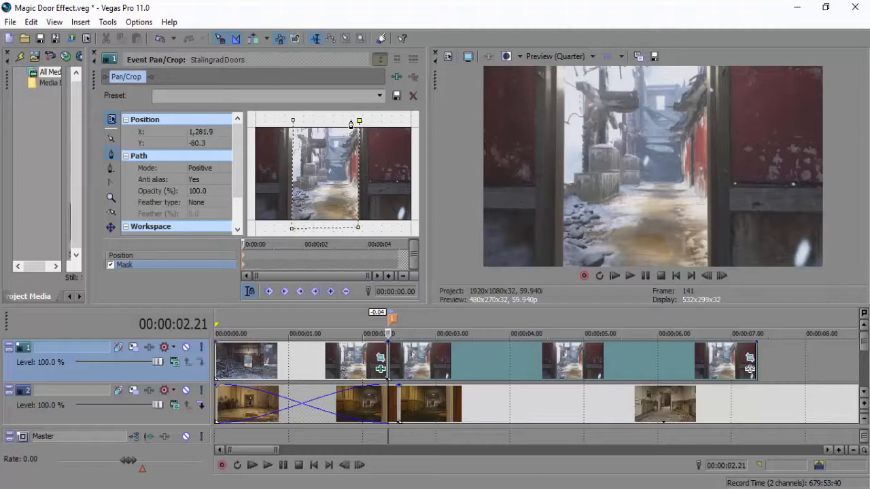
{"action": "left_click", "coordinate": [293, 121]}
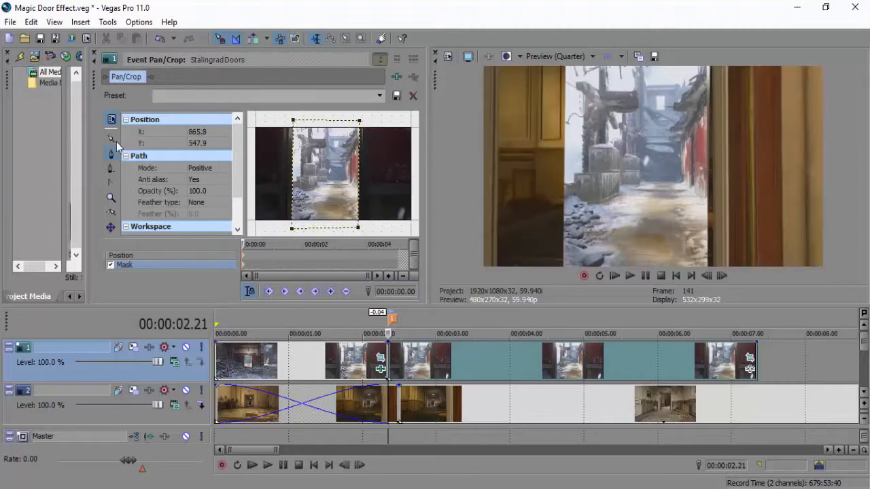
Set the doorway mask to Negative mode and align its two right-hand points with the door frame at X 1,289.8.
{"action": "left_click", "coordinate": [204, 168]}
{"action": "left_click", "coordinate": [205, 180]}
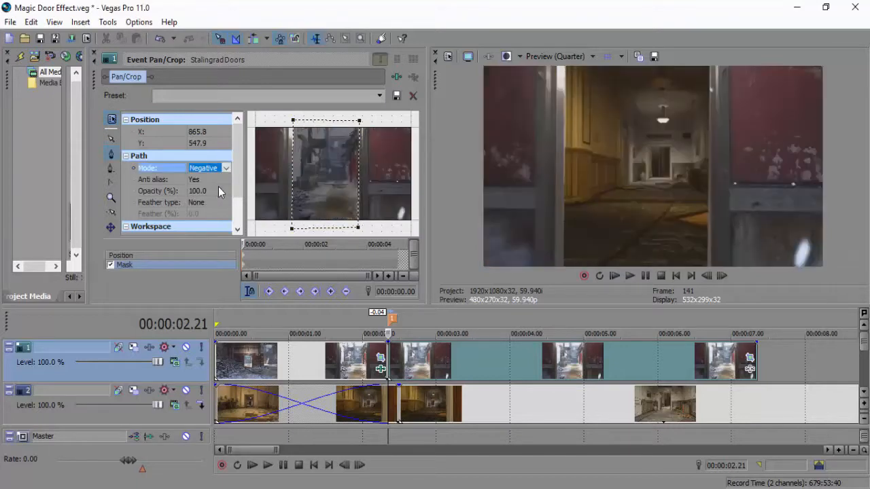
{"action": "left_click", "coordinate": [112, 138]}
{"action": "left_click", "coordinate": [363, 120]}
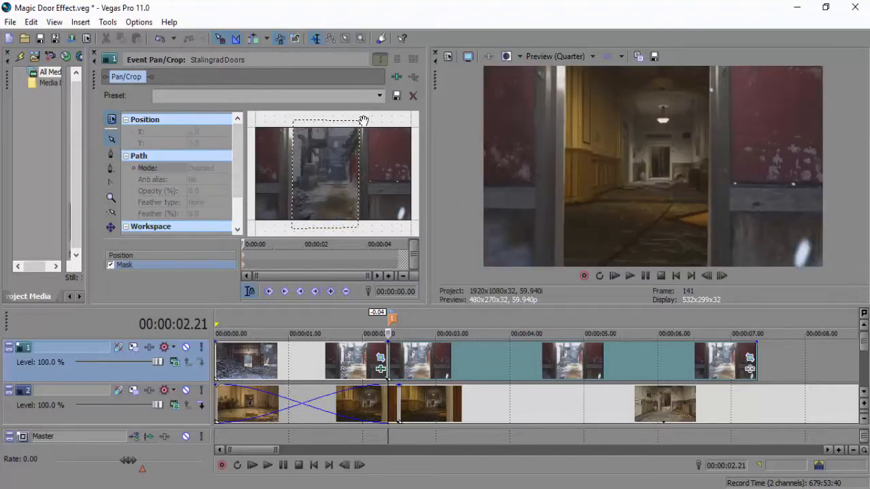
{"action": "left_click", "coordinate": [360, 122]}
{"action": "left_click_drag", "start_coordinate": [360, 121], "coordinate": [361, 121]}
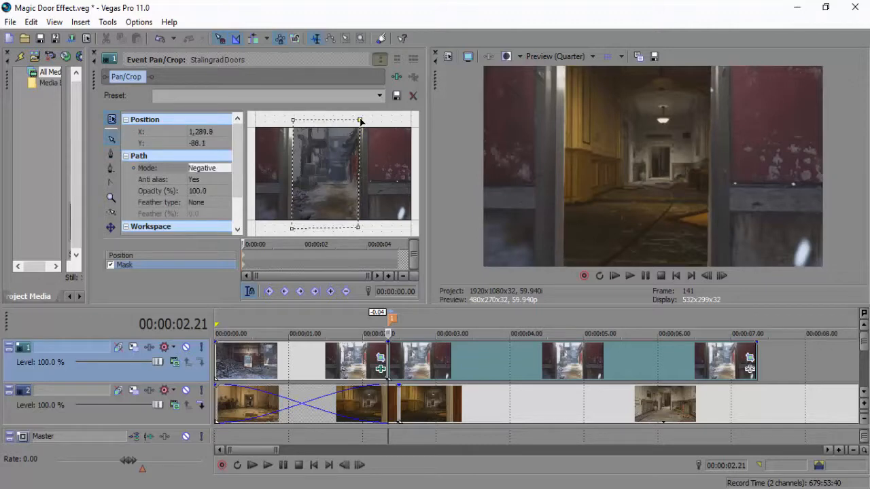
{"action": "left_click", "coordinate": [358, 228]}
{"action": "left_click_drag", "start_coordinate": [358, 227], "coordinate": [361, 231]}
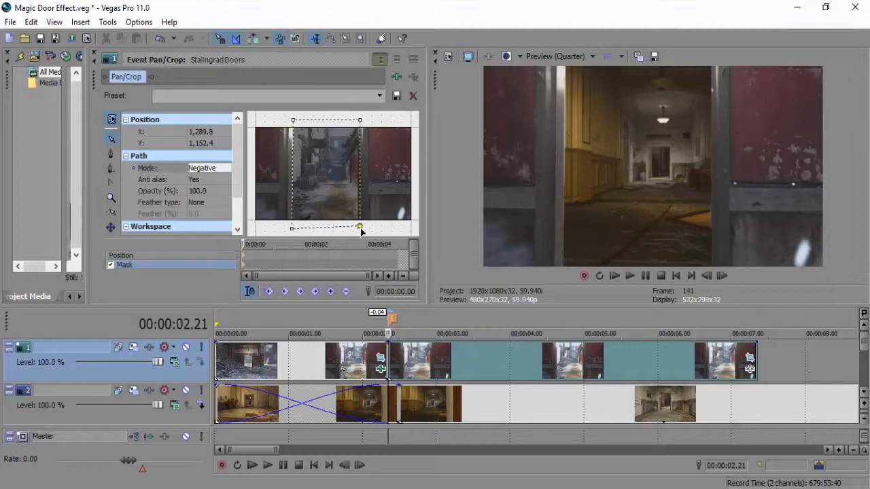
Go through the frames before and after the cut to the Stalingrad Doors still to check how the hallway continues behind the door.
{"action": "left_click", "coordinate": [379, 360]}
{"action": "left_click", "coordinate": [721, 276]}
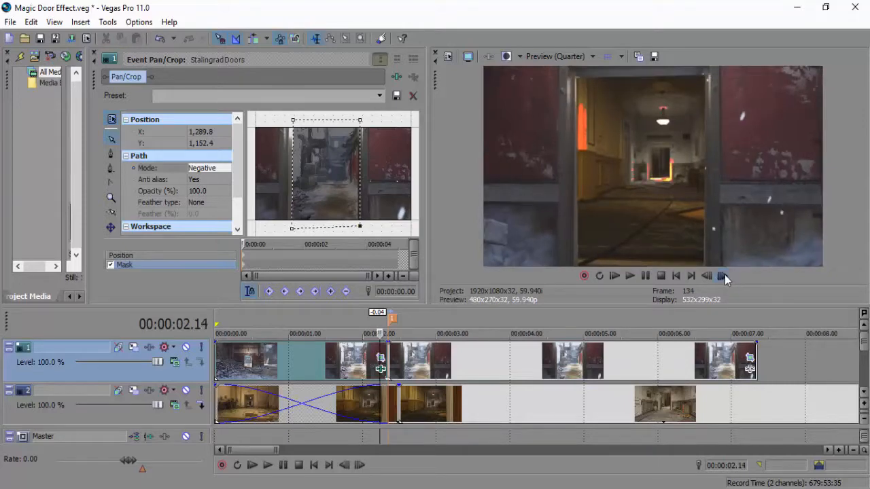
{"action": "left_click", "coordinate": [724, 275]}
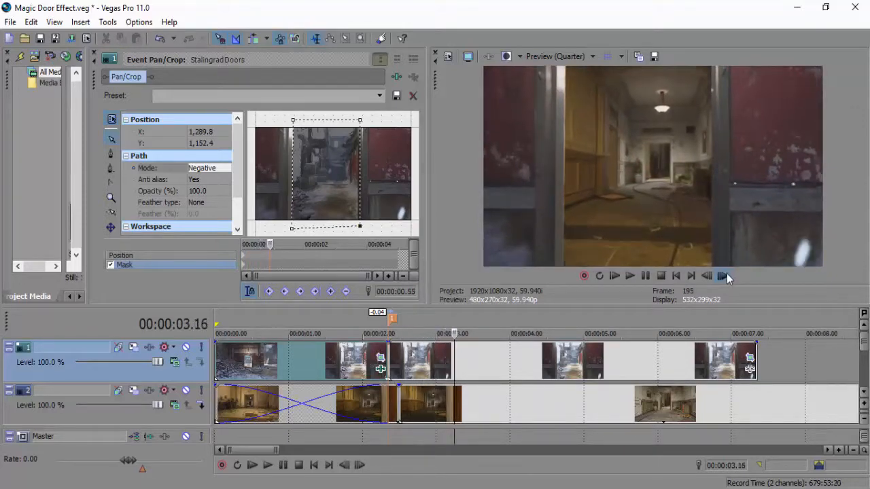
{"action": "left_click", "coordinate": [390, 361]}
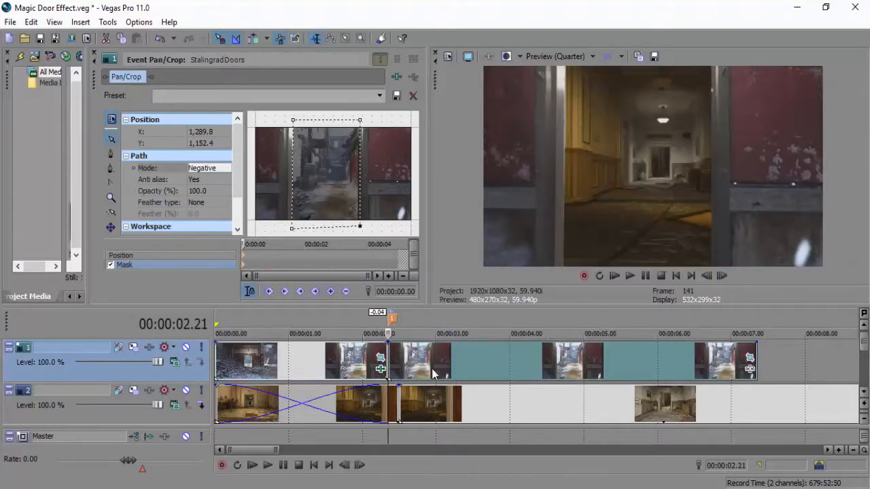
{"action": "left_click", "coordinate": [481, 356]}
{"action": "left_click", "coordinate": [465, 356]}
{"action": "left_click", "coordinate": [462, 356]}
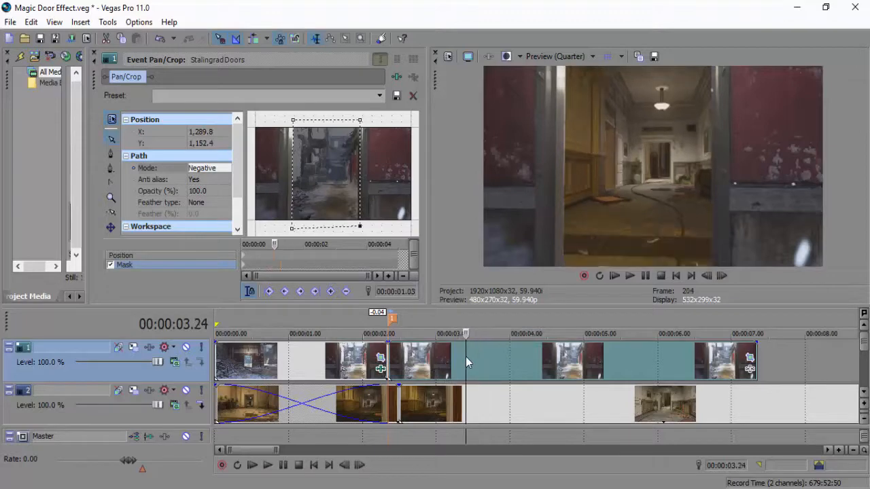
{"action": "left_click", "coordinate": [459, 354]}
{"action": "left_click", "coordinate": [457, 354]}
{"action": "left_click", "coordinate": [455, 353]}
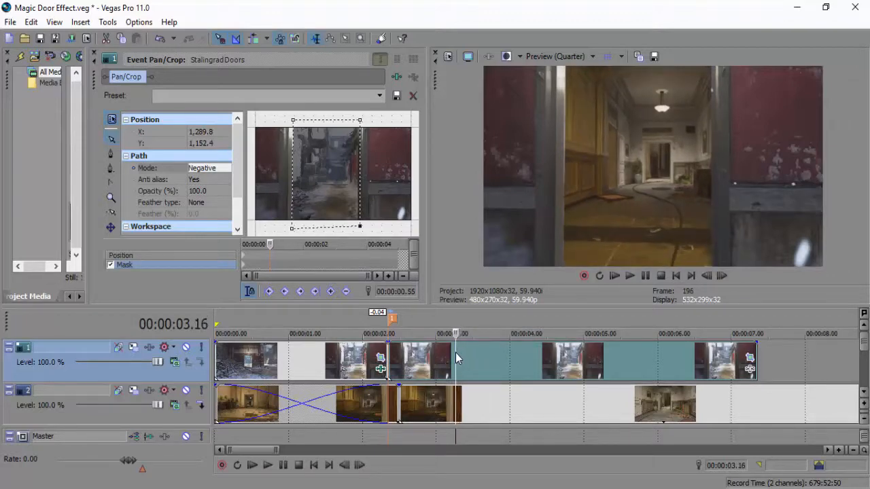
Add a Position keyframe at 00:00:00.53 on the still, scaling the crop down to about 636 by 358 to zoom through the doorway.
{"action": "left_click", "coordinate": [453, 353]}
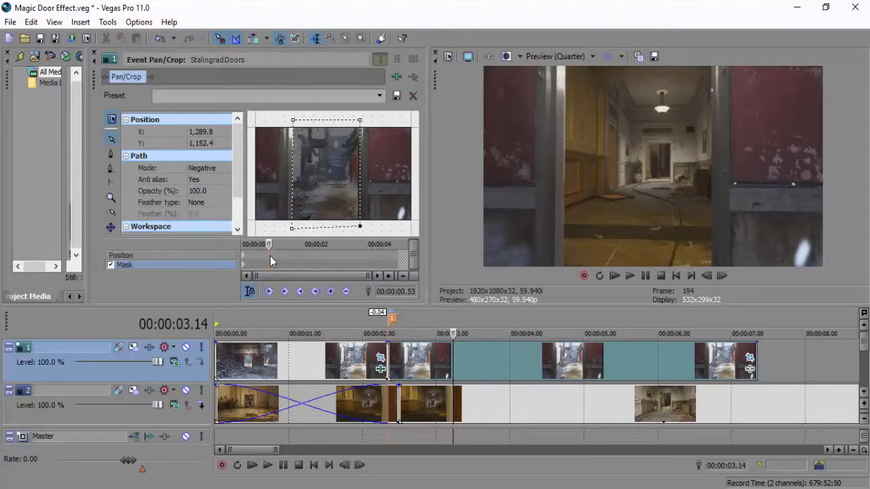
{"action": "left_click", "coordinate": [269, 255]}
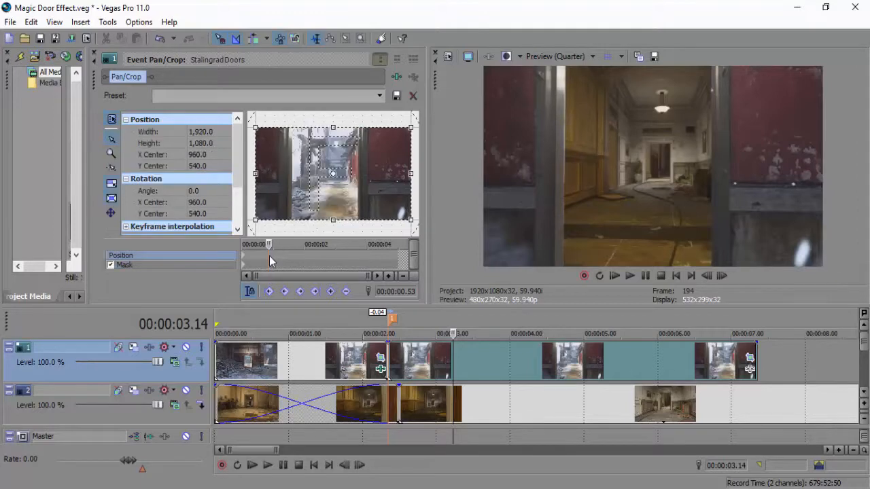
{"action": "left_click", "coordinate": [269, 265]}
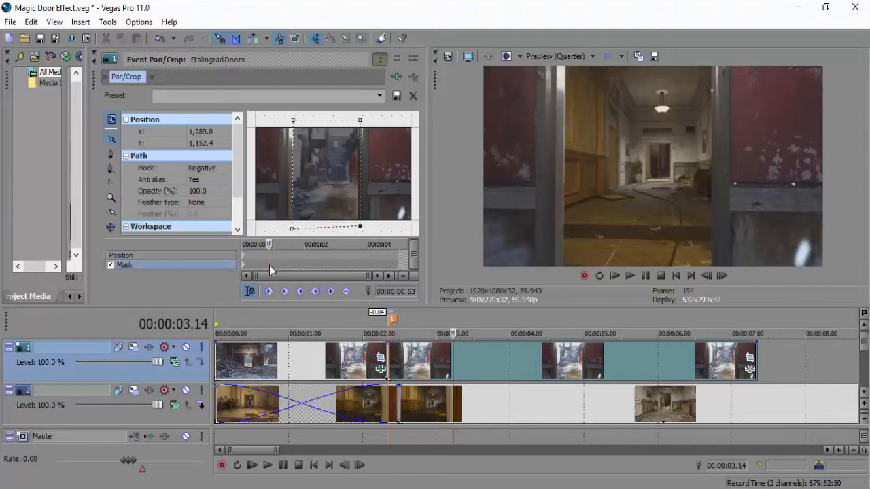
{"action": "left_click", "coordinate": [269, 257]}
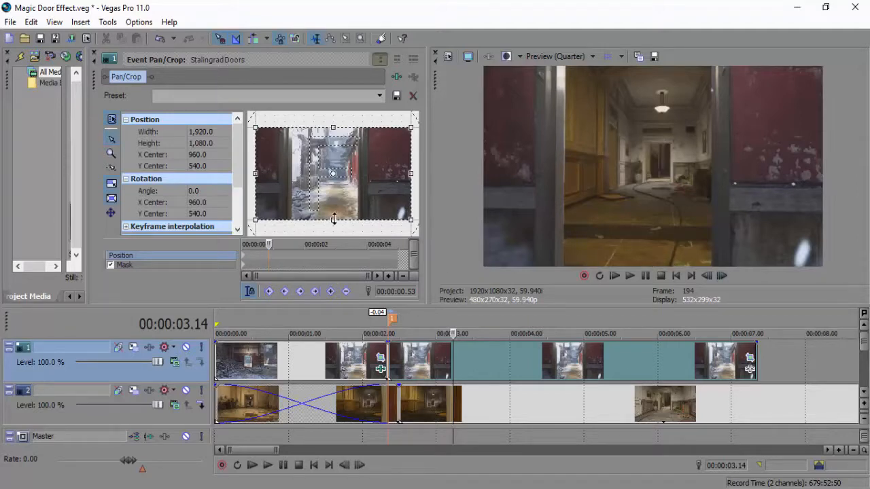
{"action": "left_click_drag", "start_coordinate": [333, 218], "coordinate": [333, 189]}
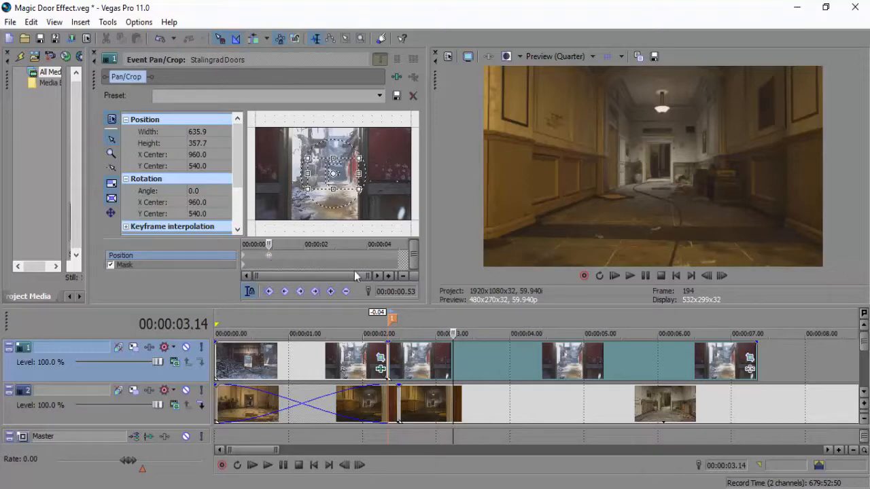
Move the still's second Position keyframe to 00:00:01.17 to lengthen the zoom.
{"action": "left_click_drag", "start_coordinate": [368, 275], "coordinate": [303, 275]}
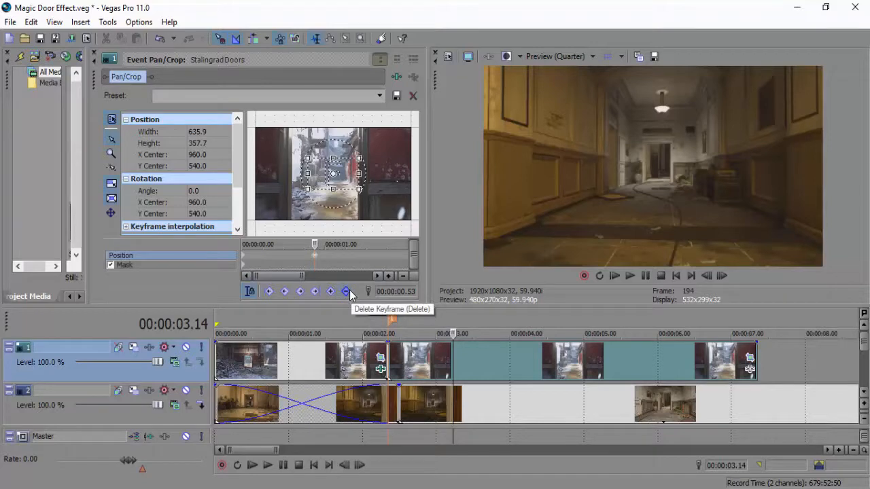
{"action": "mouse_move", "coordinate": [313, 256]}
{"action": "left_mouse_down"}
{"action": "mouse_move", "coordinate": [354, 258]}
{"action": "mouse_move", "coordinate": [314, 256]}
{"action": "left_mouse_up"}
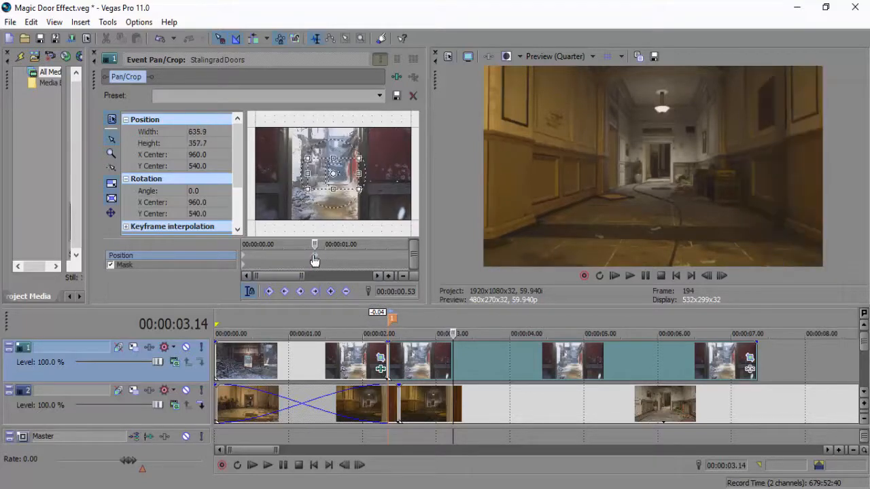
{"action": "left_click", "coordinate": [349, 253]}
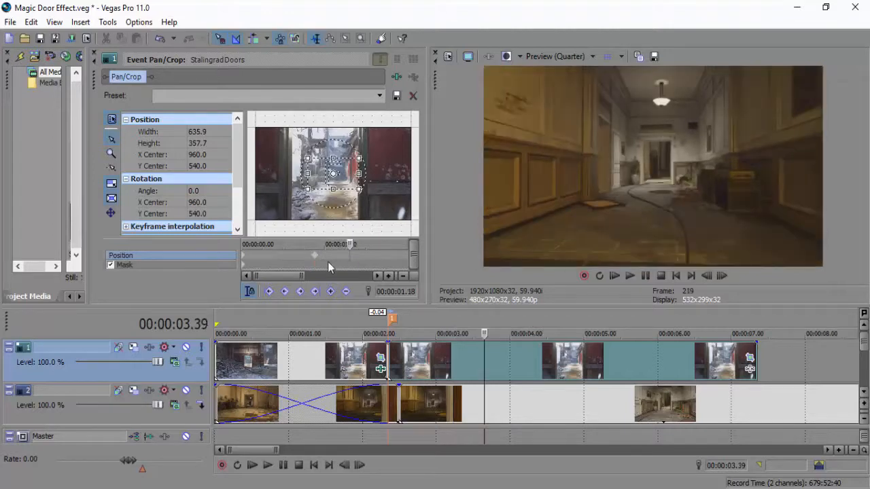
{"action": "left_click_drag", "start_coordinate": [316, 257], "coordinate": [348, 257]}
{"action": "left_click", "coordinate": [349, 256]}
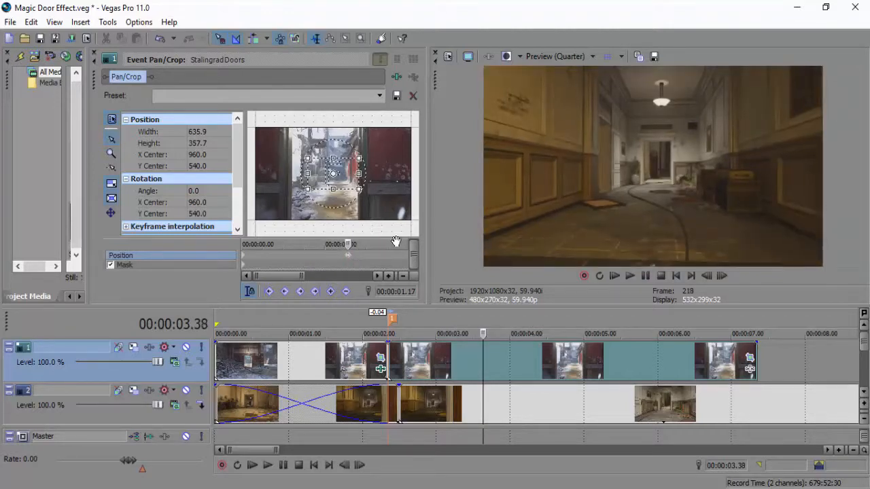
Undo the last move of the still's second Position keyframe and go to that keyframe at 00:00:00.53.
{"action": "left_click", "coordinate": [159, 39]}
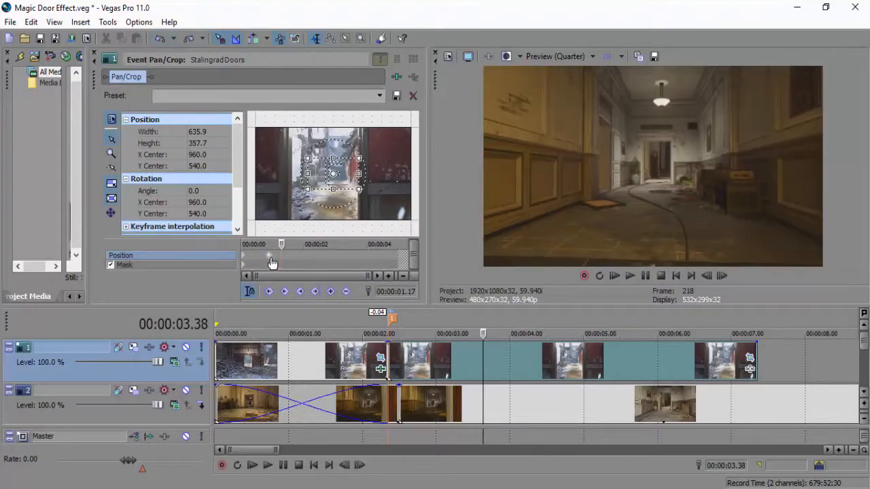
{"action": "left_click", "coordinate": [271, 262]}
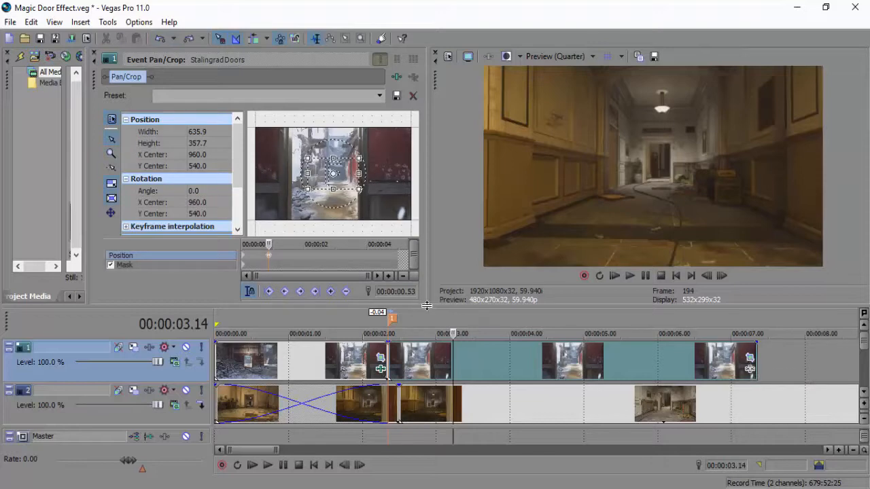
Review the passage through the doorway into the hallway frame by frame, and play the effect from the start.
{"action": "left_click", "coordinate": [354, 359]}
{"action": "left_click", "coordinate": [719, 277]}
{"action": "left_click", "coordinate": [719, 277]}
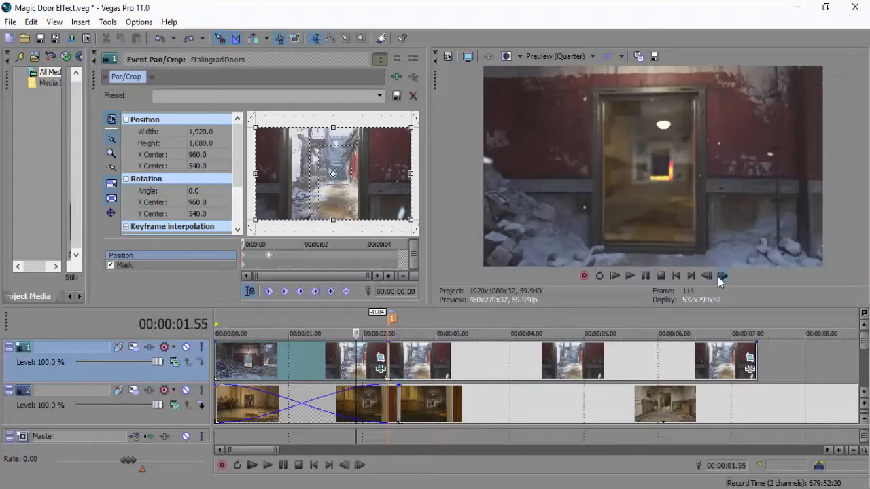
{"action": "left_click", "coordinate": [720, 277]}
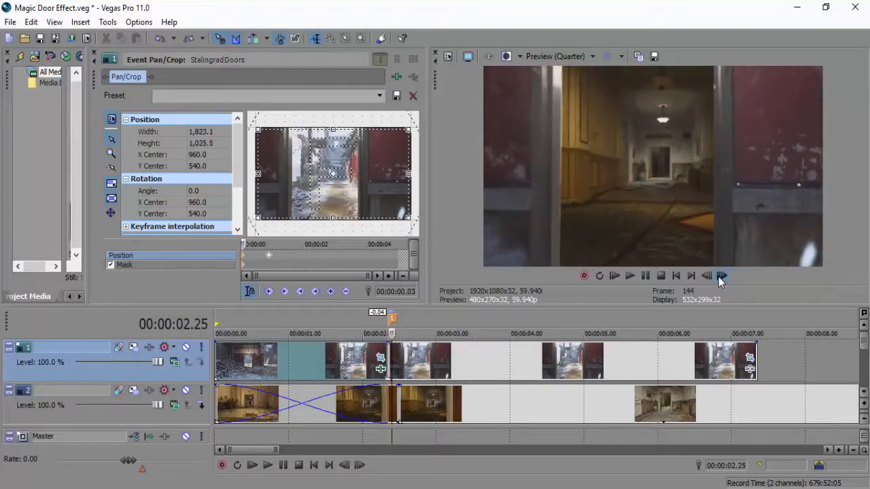
{"action": "left_click", "coordinate": [720, 277]}
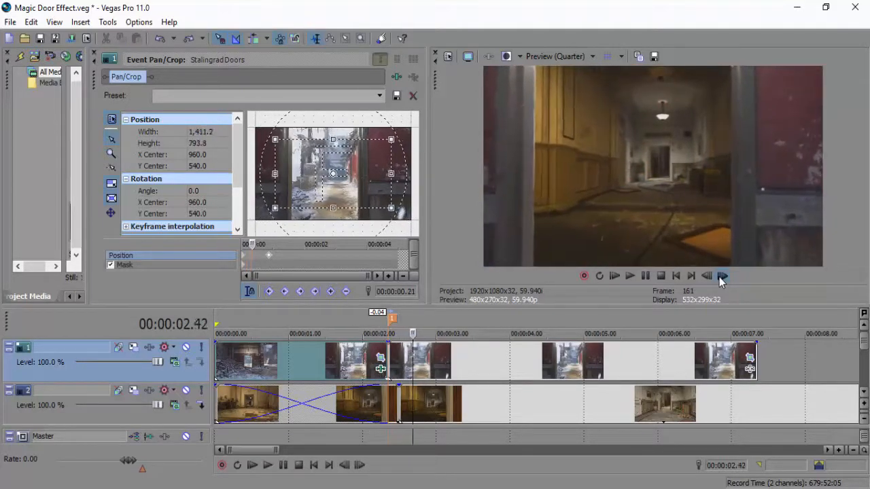
{"action": "left_click", "coordinate": [719, 277]}
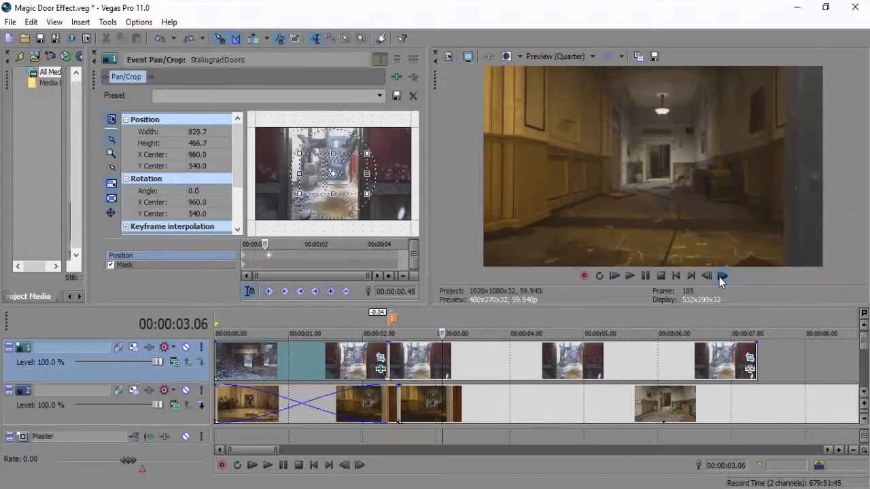
{"action": "left_click", "coordinate": [336, 363]}
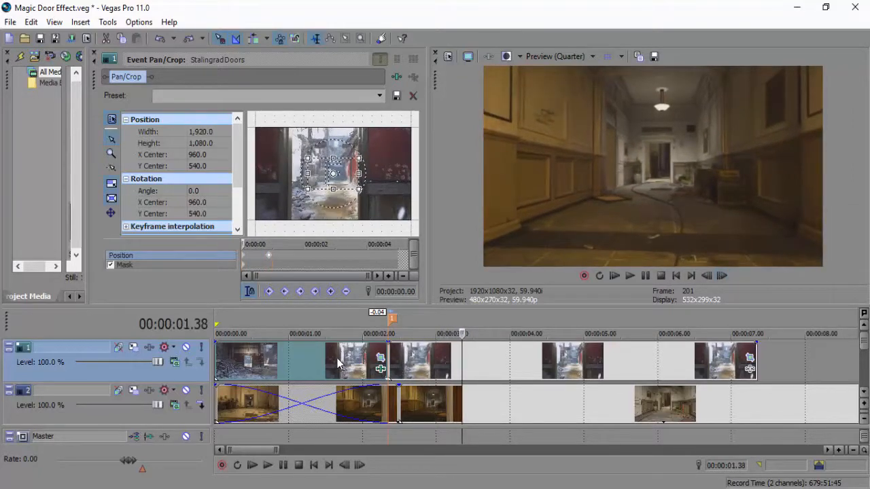
{"action": "left_click", "coordinate": [721, 276]}
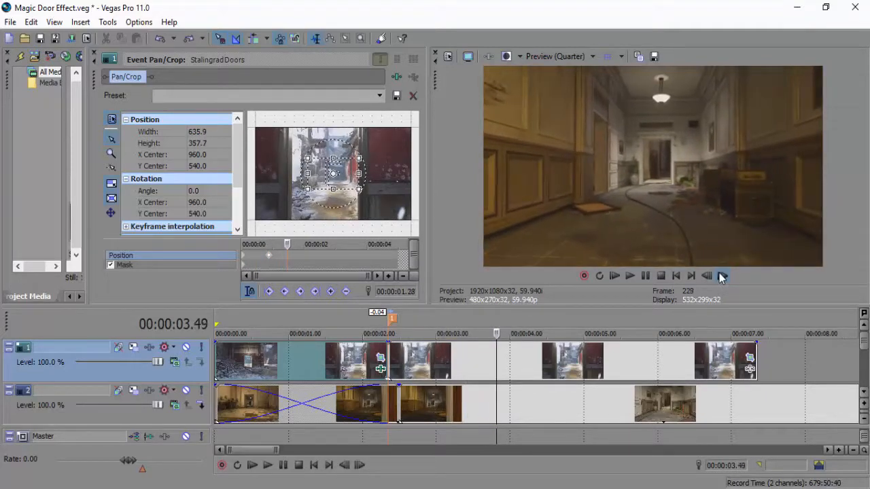
{"action": "left_click", "coordinate": [677, 277]}
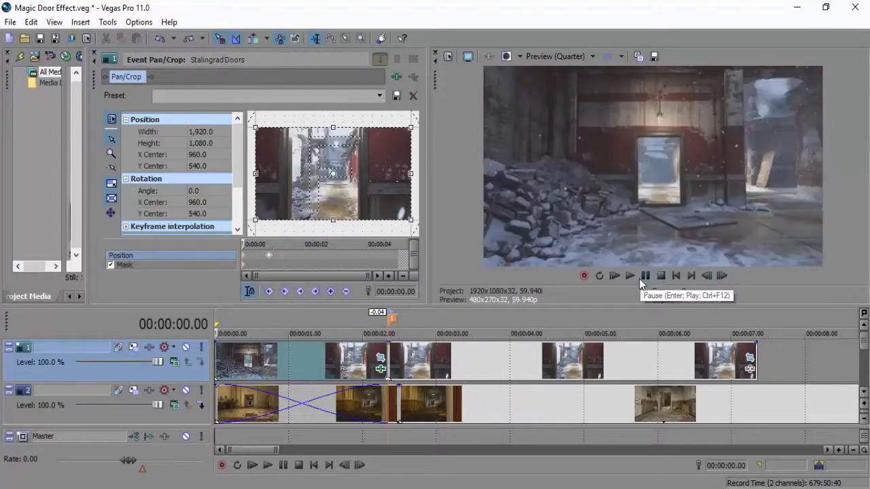
{"action": "left_click", "coordinate": [650, 275]}
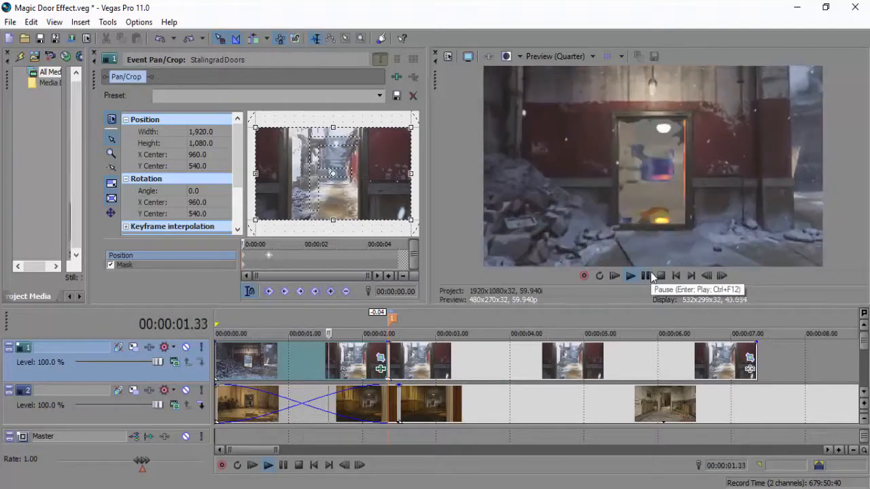
{"action": "left_click", "coordinate": [651, 275]}
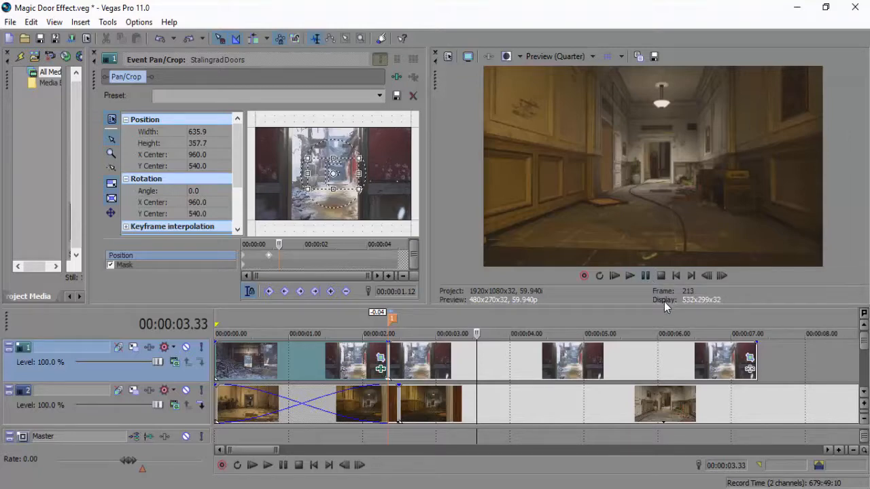
Trim the ends of the Stalingrad Doors still and the hallway clip below it to 00:00:04.32.
{"action": "left_click_drag", "start_coordinate": [274, 450], "coordinate": [292, 450]}
{"action": "left_click", "coordinate": [442, 369]}
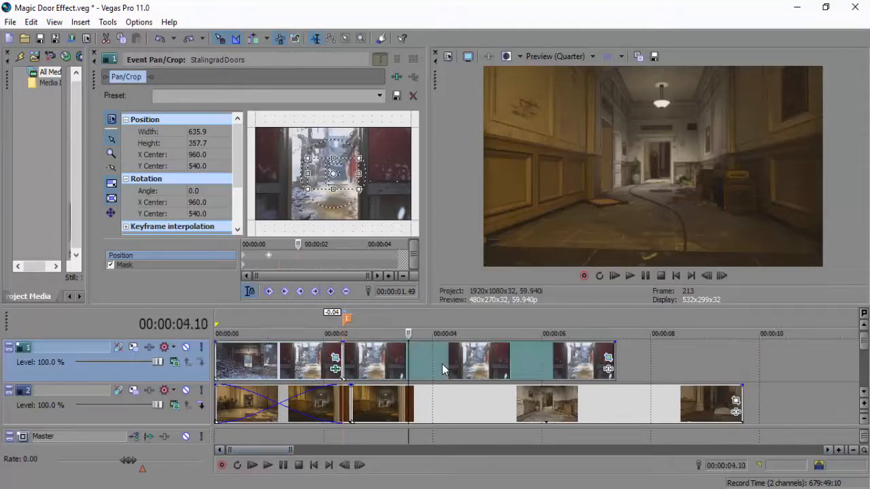
{"action": "left_click", "coordinate": [462, 364]}
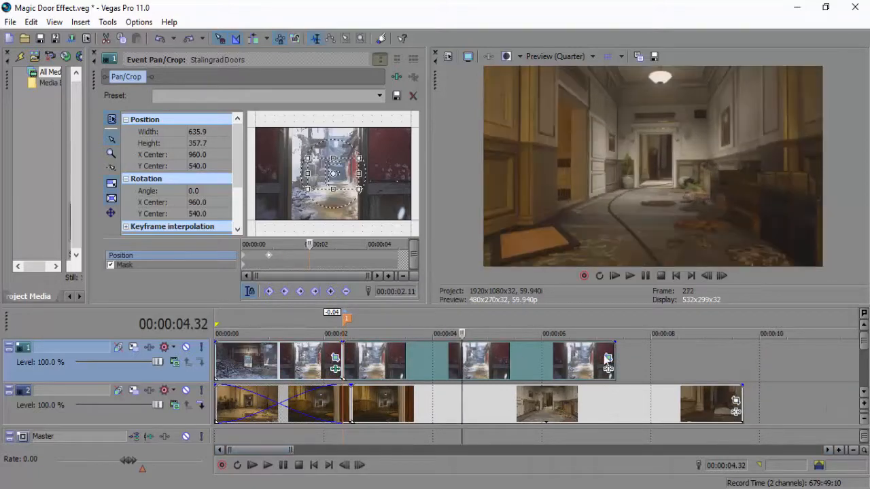
{"action": "left_click_drag", "start_coordinate": [613, 359], "coordinate": [463, 356]}
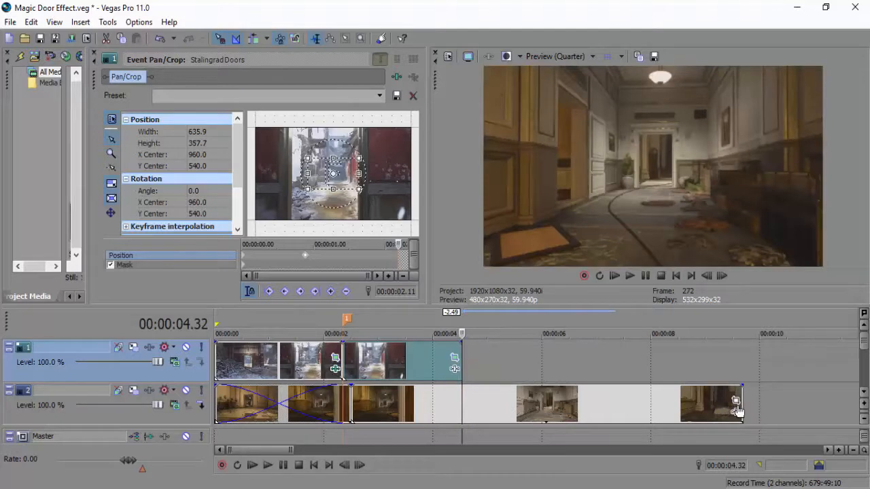
{"action": "left_click_drag", "start_coordinate": [739, 402], "coordinate": [461, 401]}
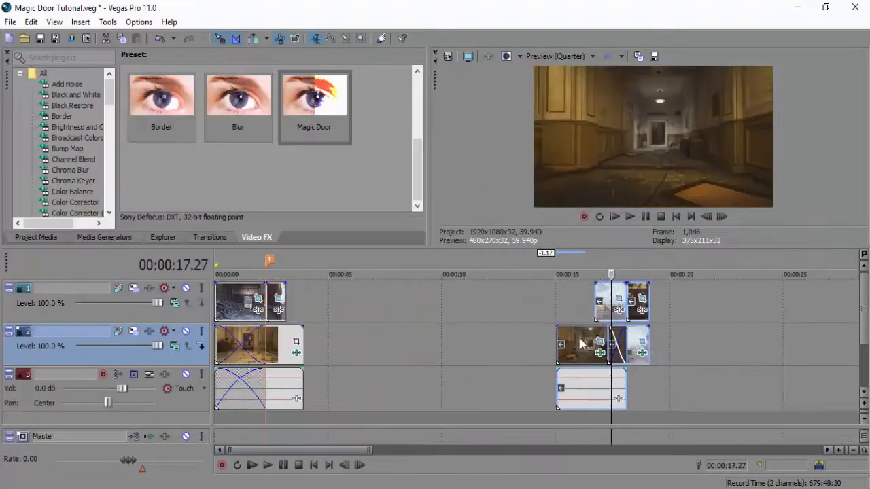
Switch to the Magic Door Tutorial project, play it from the start and examine how its second door transition is arranged.
{"action": "left_click_drag", "start_coordinate": [598, 340], "coordinate": [336, 340]}
{"action": "left_click", "coordinate": [296, 340]}
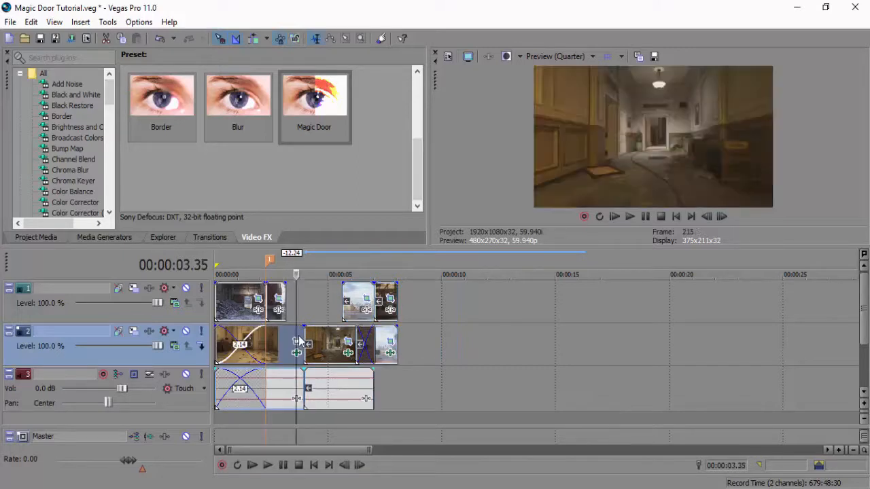
{"action": "left_click", "coordinate": [218, 345]}
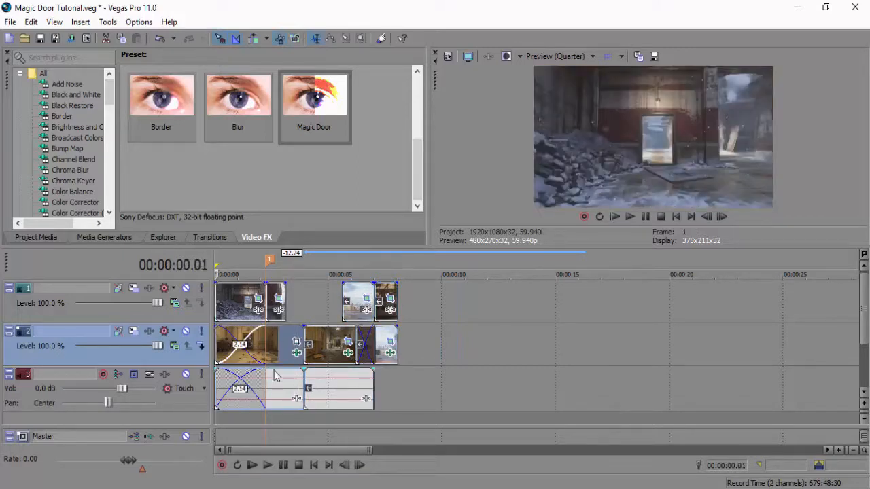
{"action": "left_click", "coordinate": [268, 464]}
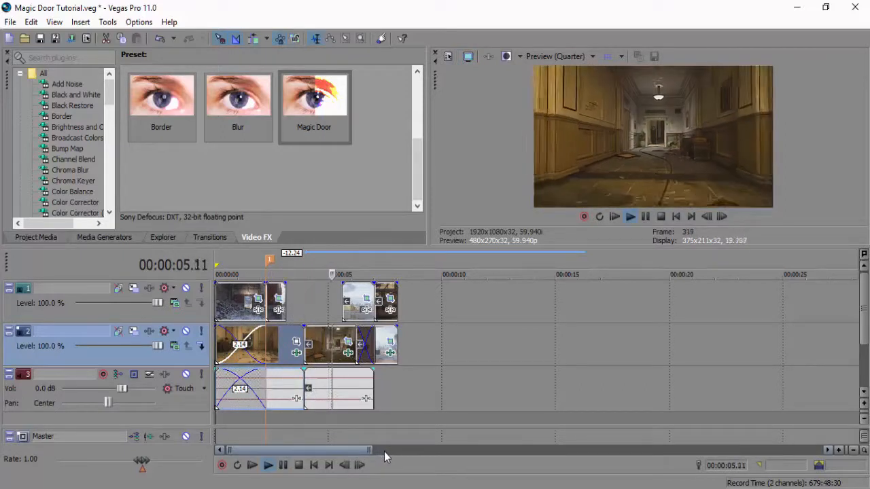
{"action": "left_click_drag", "start_coordinate": [370, 449], "coordinate": [280, 449]}
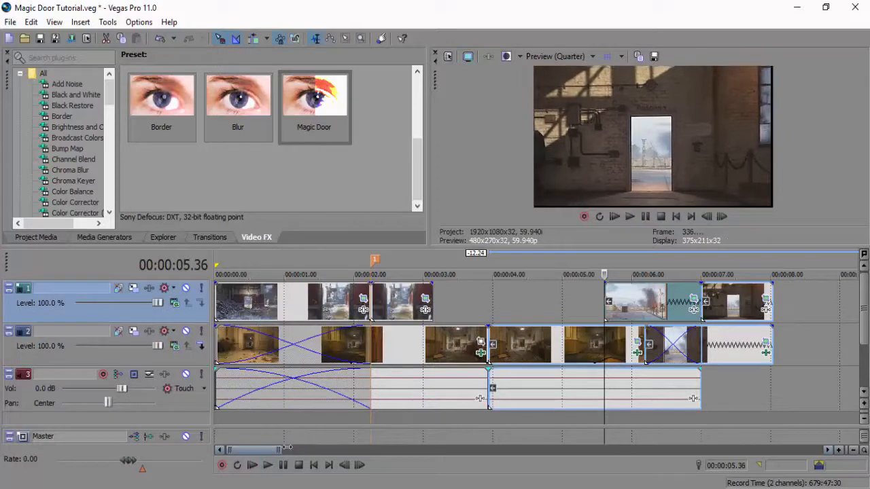